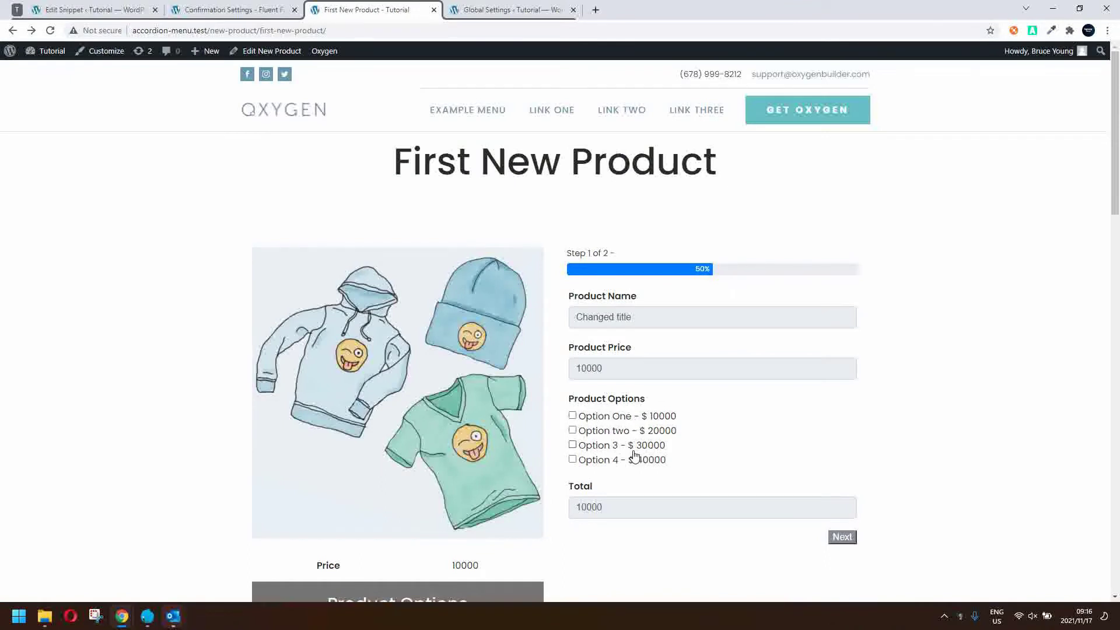
Select Option two and Option 3 as product options and advance to the second step of the order form.
click(572, 430)
click(572, 445)
scroll(691, 446, down, 1)
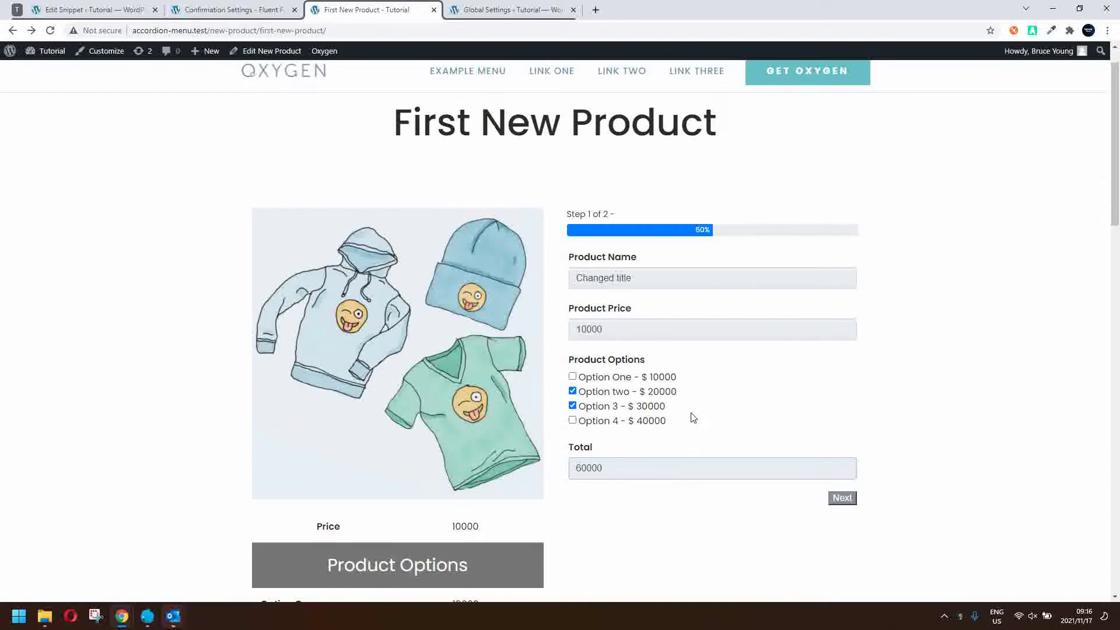
click(842, 497)
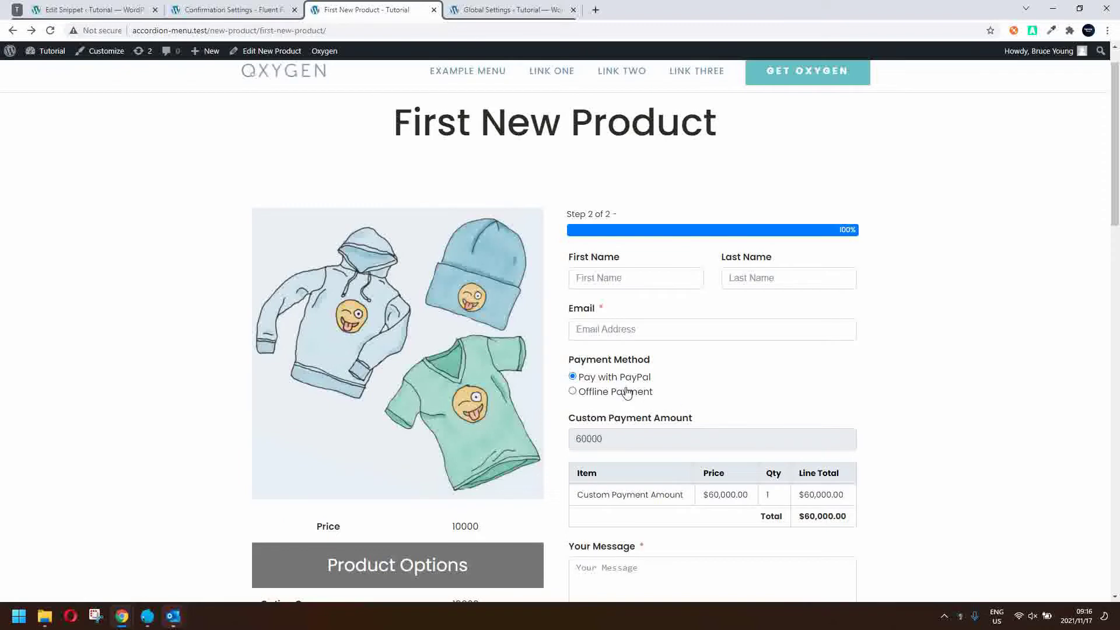
Fill in the customer's first name, last name and e-mail from the saved autofill entry.
scroll(699, 389, down, 2)
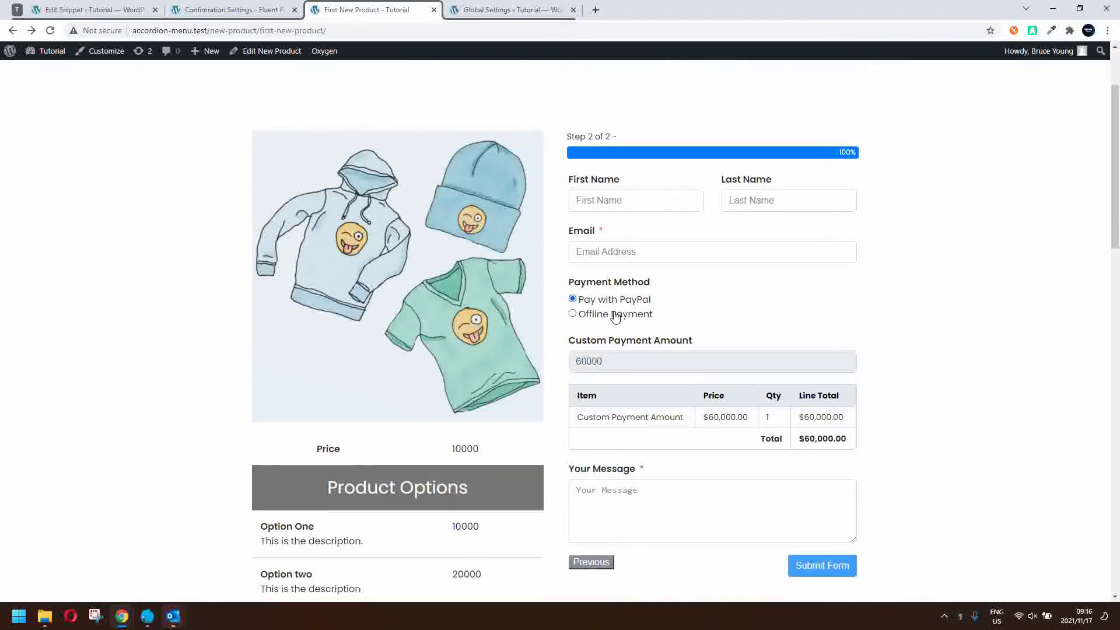
click(612, 367)
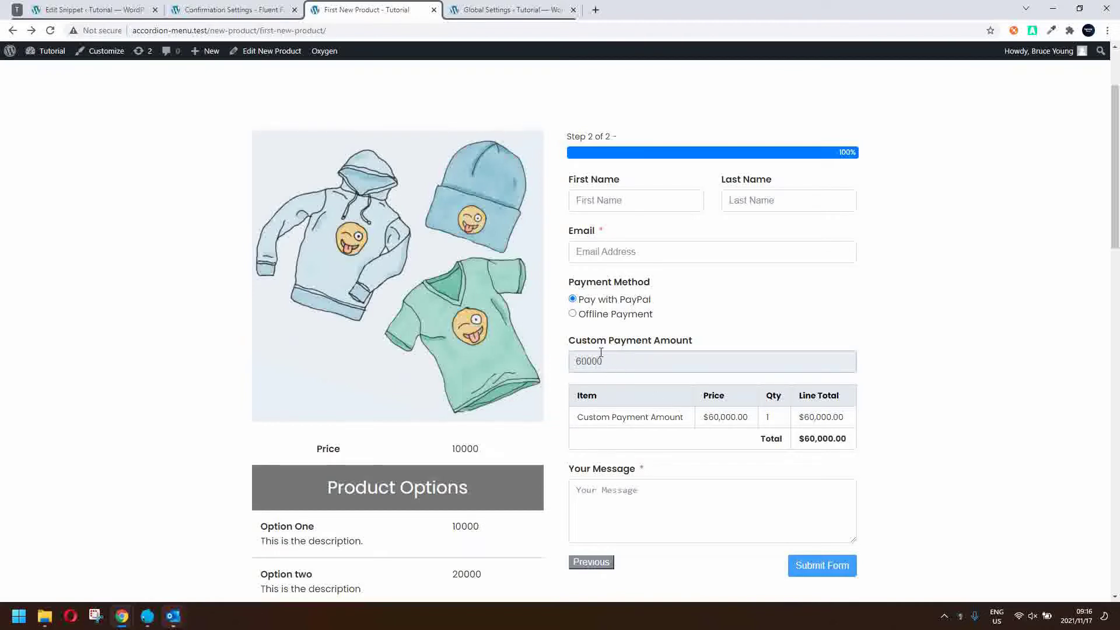
drag(569, 341, 719, 350)
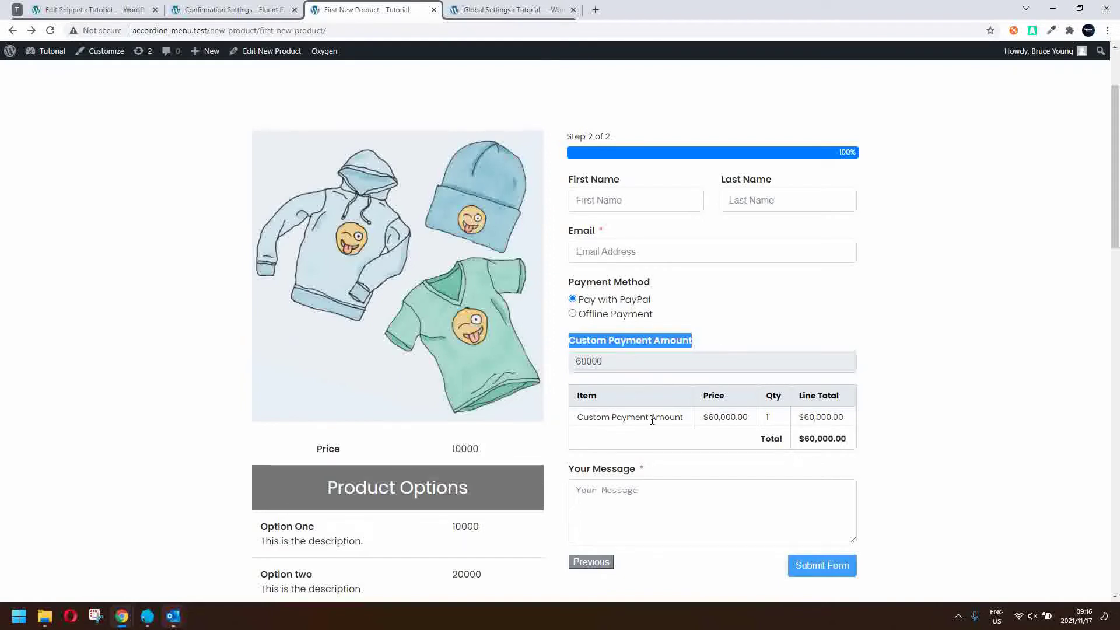
click(659, 523)
click(595, 201)
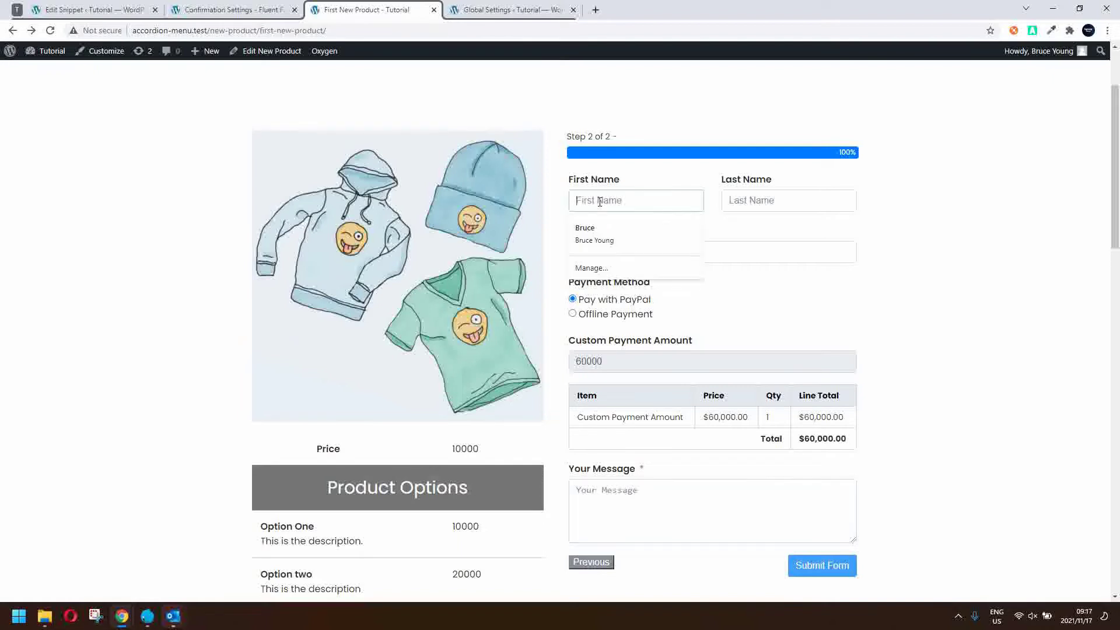
click(590, 228)
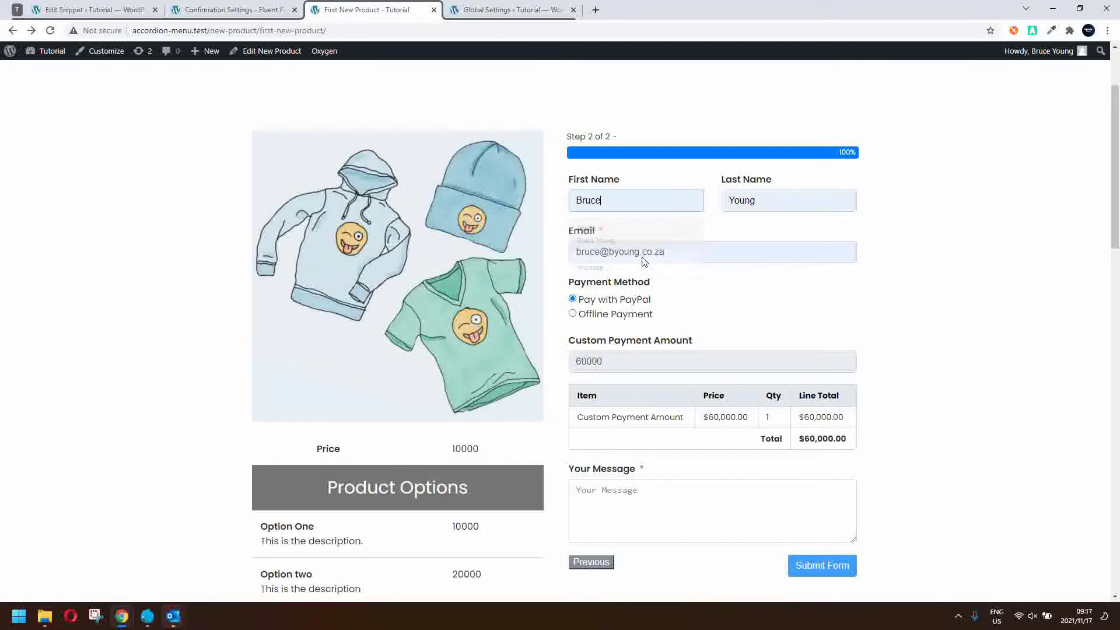
Choose Offline Payment, enter "aaa" as the message and submit the order form.
click(601, 318)
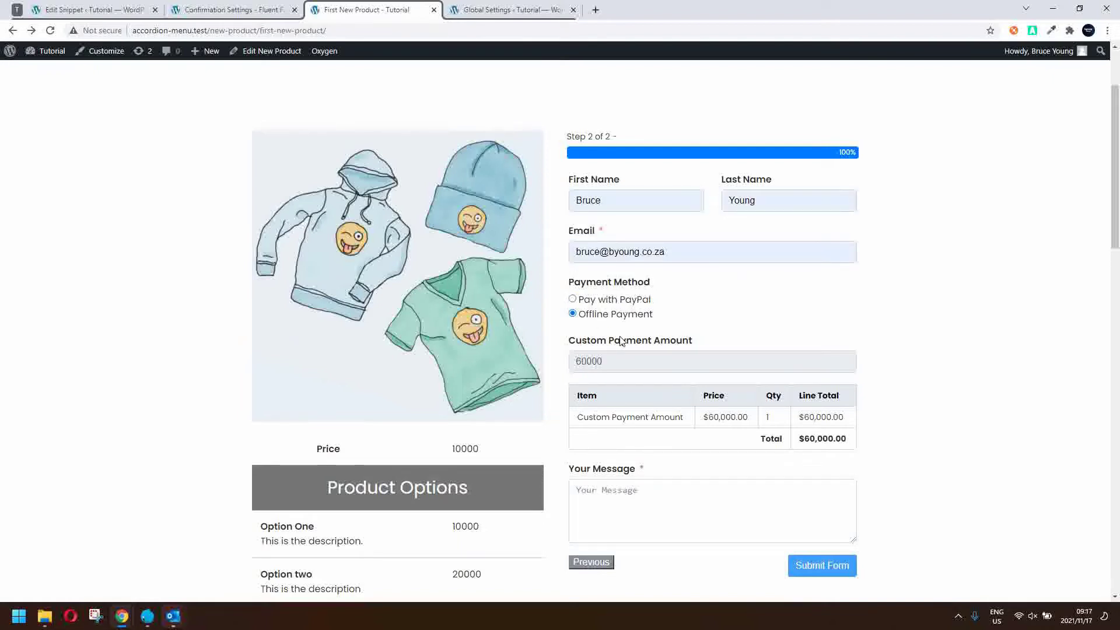
click(645, 498)
text(aaa)
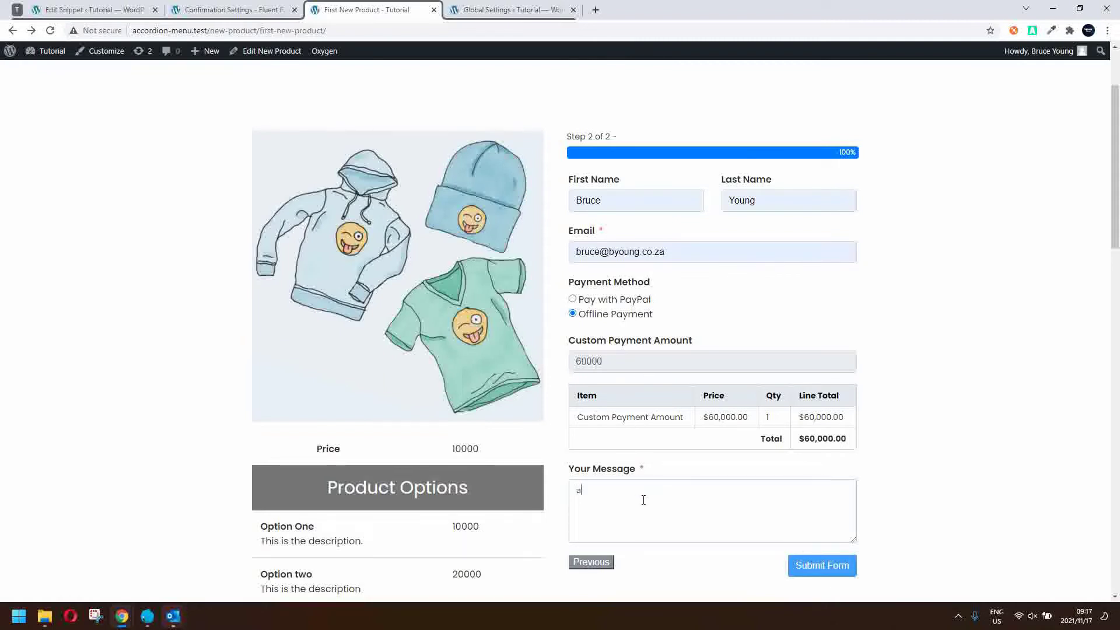
click(809, 566)
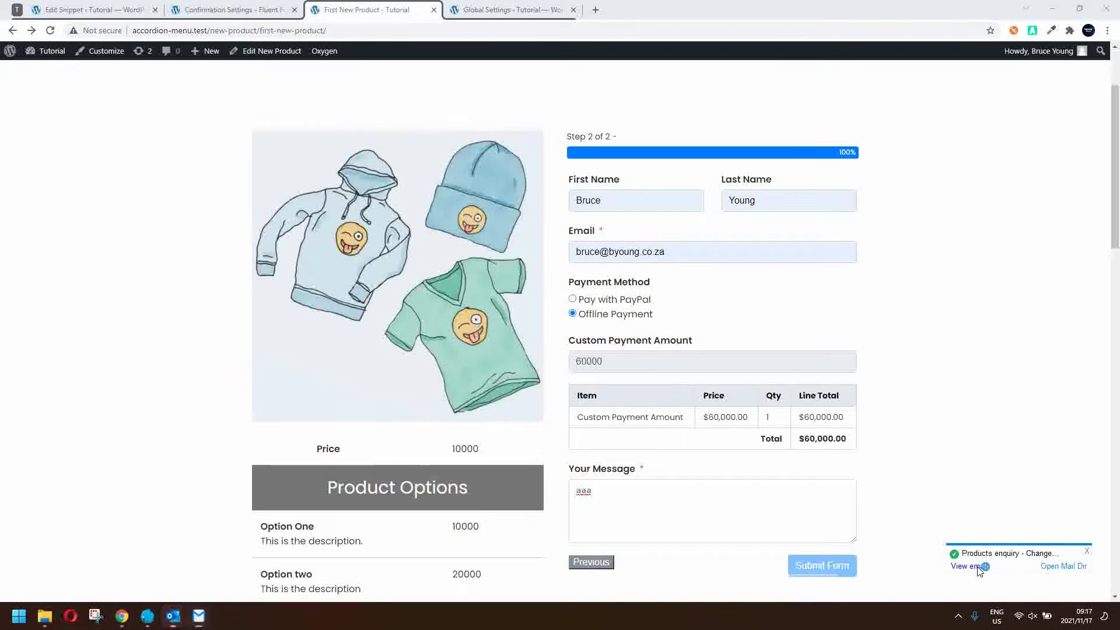
Open the products enquiry e-mail in Outlook and examine its main product, additional options, payment summary, order details and customer details.
click(970, 567)
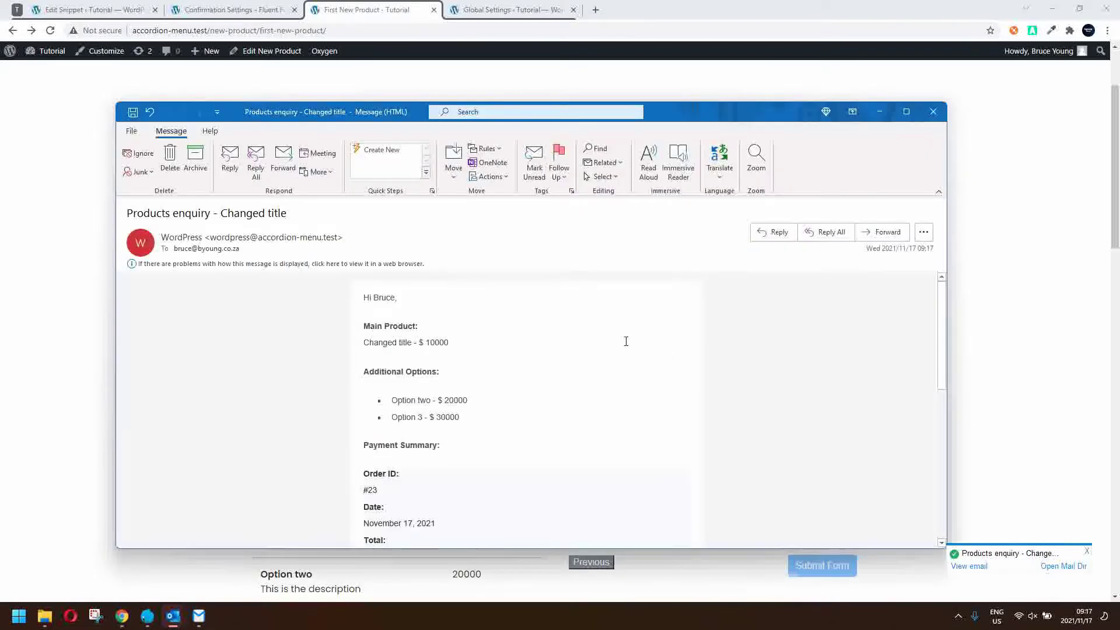
triple_click(373, 326)
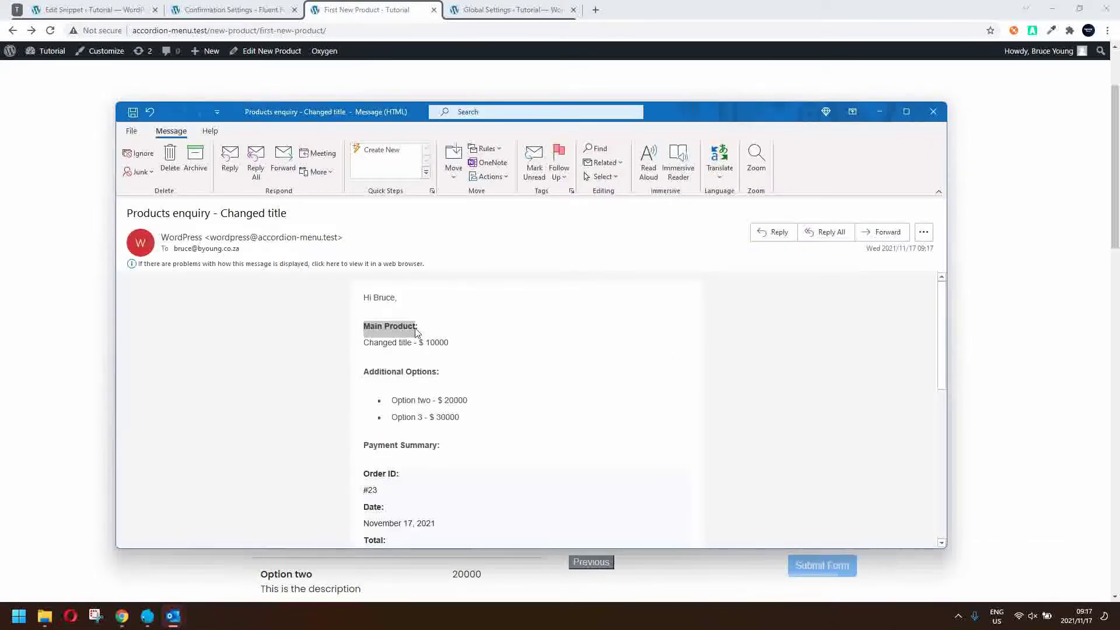
triple_click(442, 344)
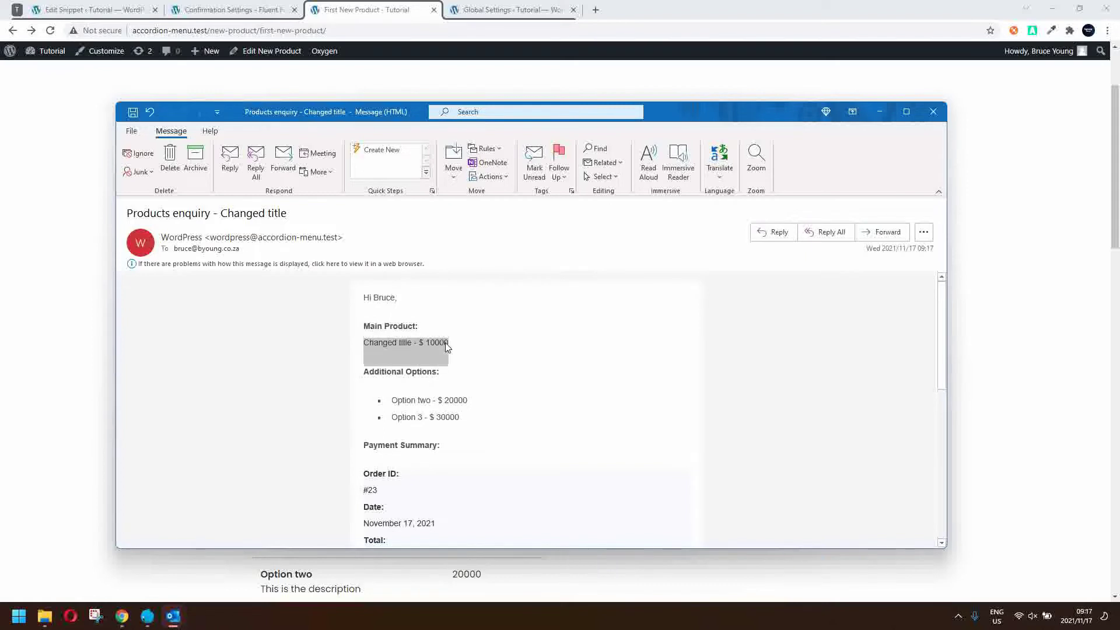
scroll(428, 353, down, 1)
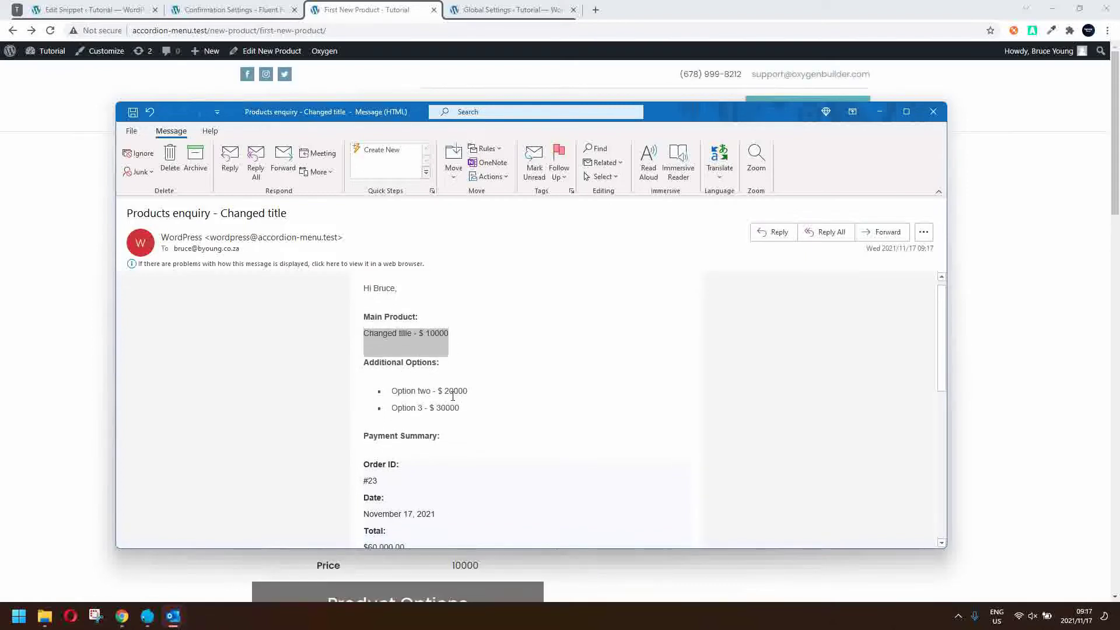
scroll(431, 411, down, 5)
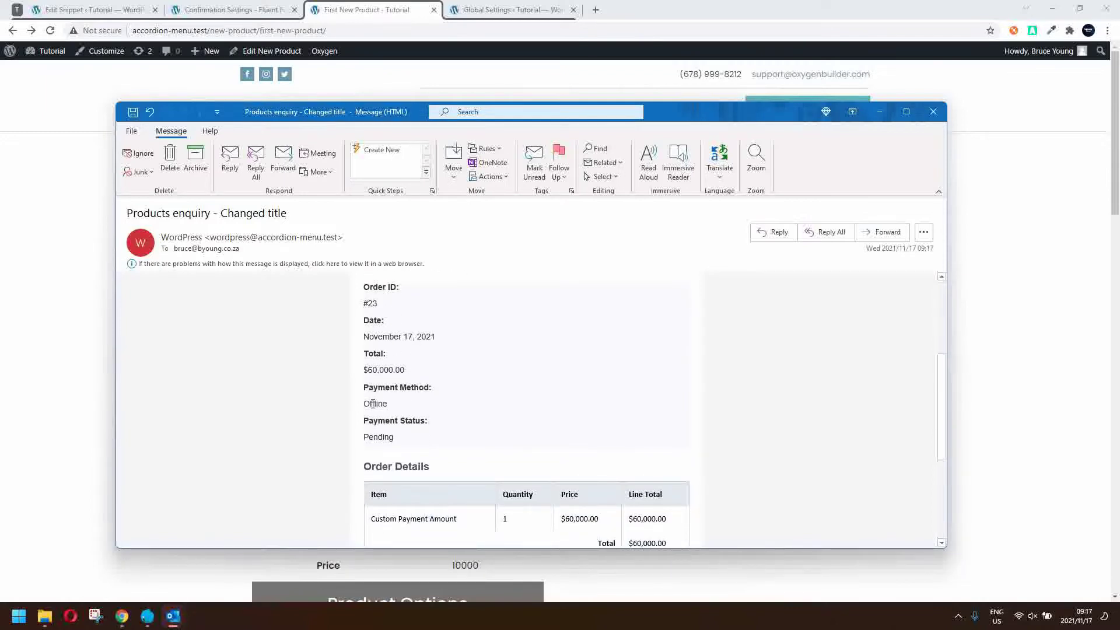
scroll(390, 439, down, 3)
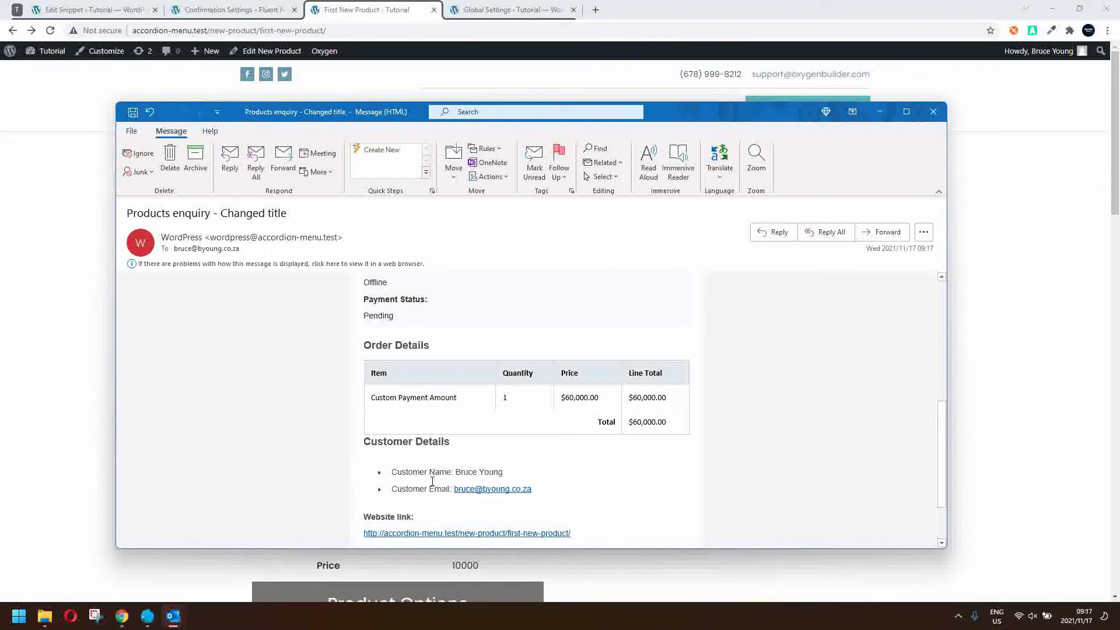
scroll(421, 430, up, 5)
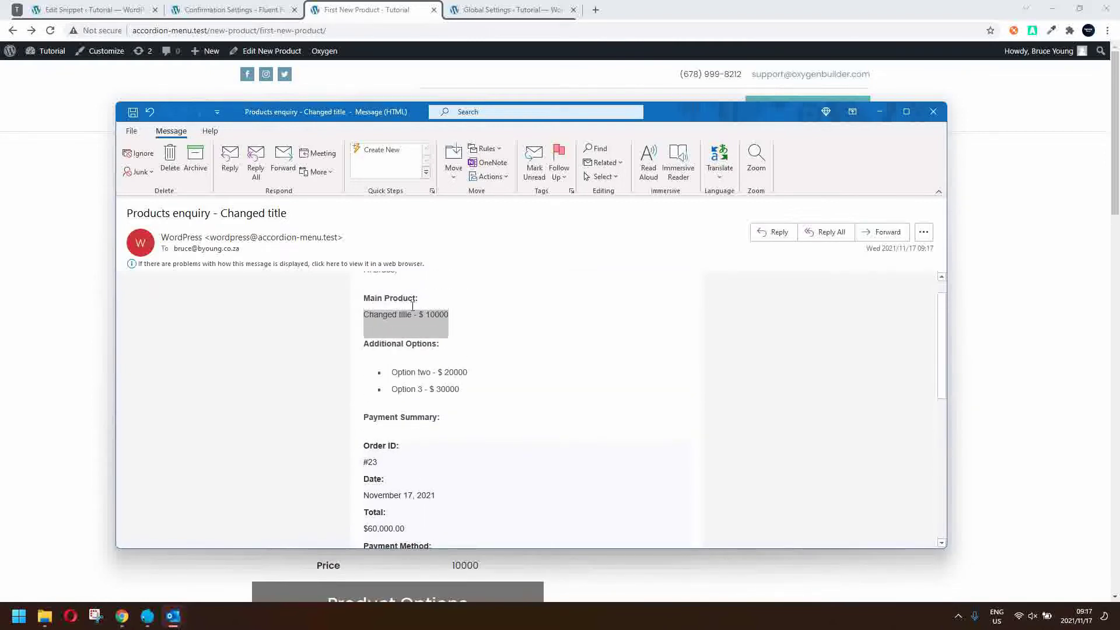
scroll(395, 394, down, 5)
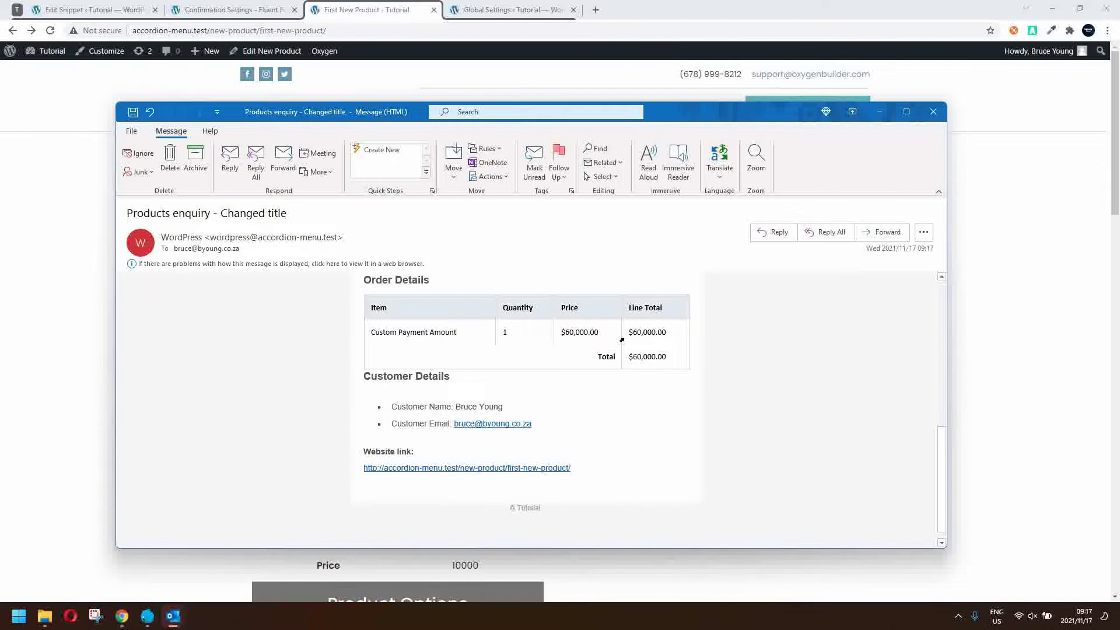
scroll(454, 454, up, 1)
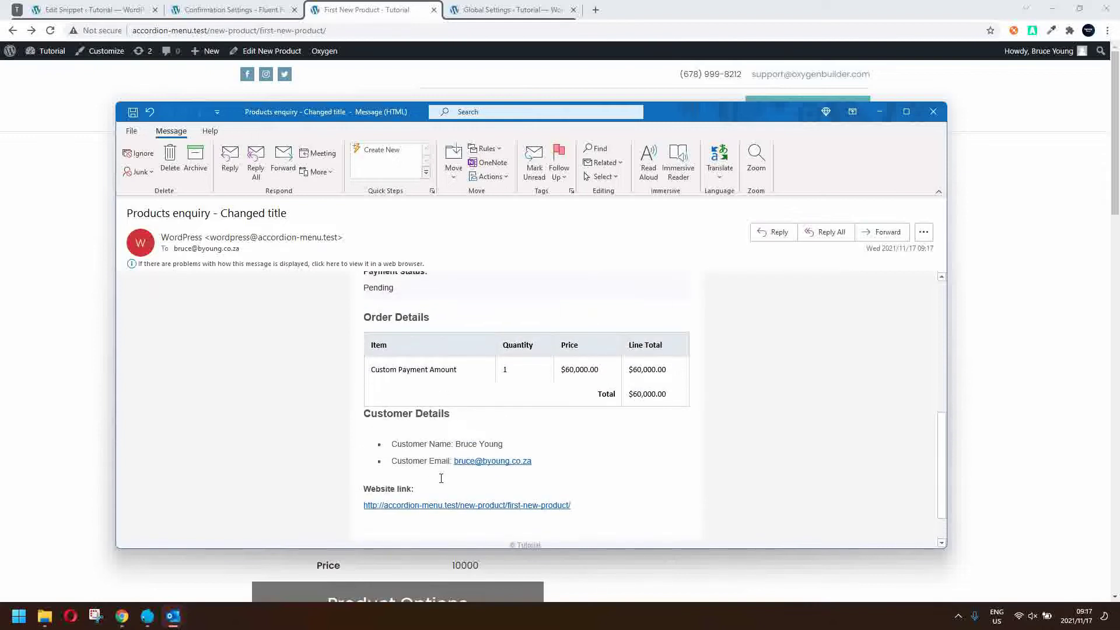
scroll(446, 463, down, 1)
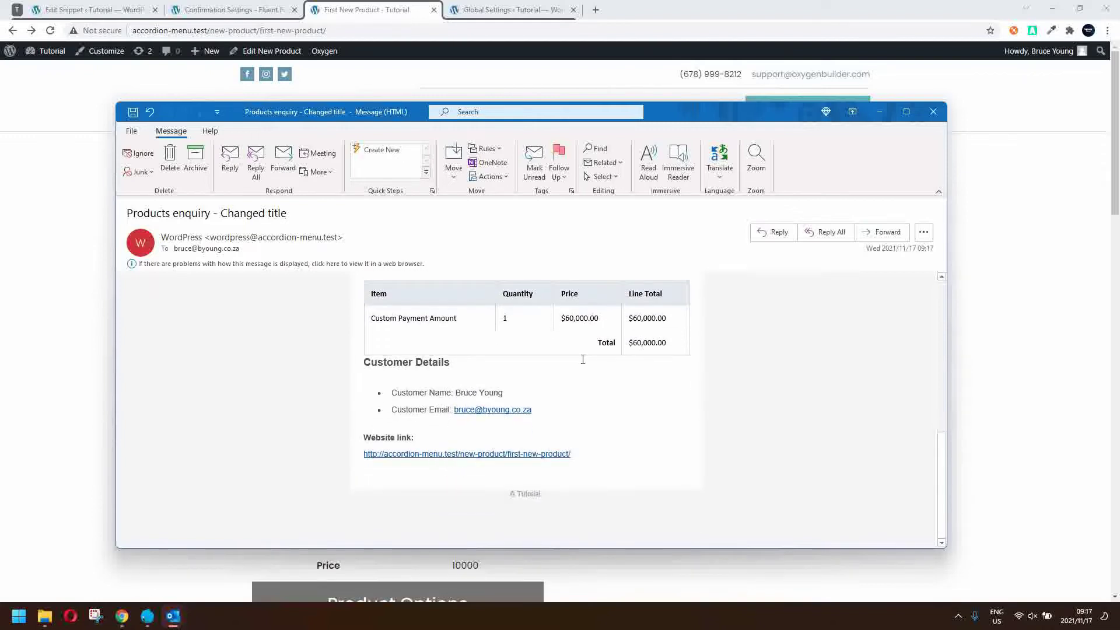
click(879, 110)
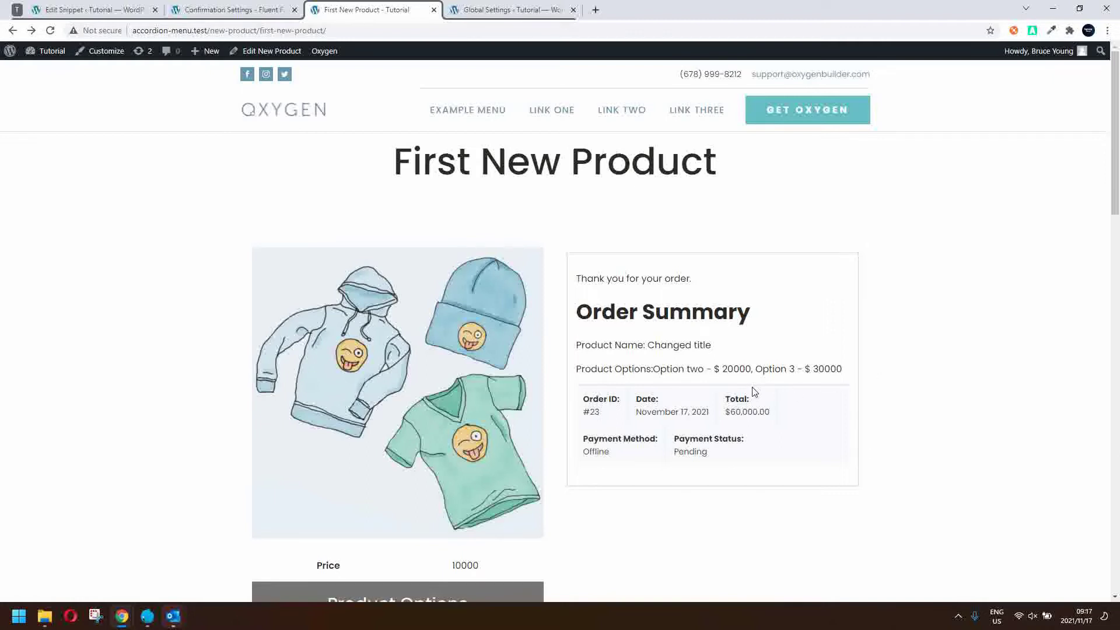
Examine the order summary on the product page, highlighting the order total.
drag(727, 411, 769, 412)
scroll(690, 454, down, 2)
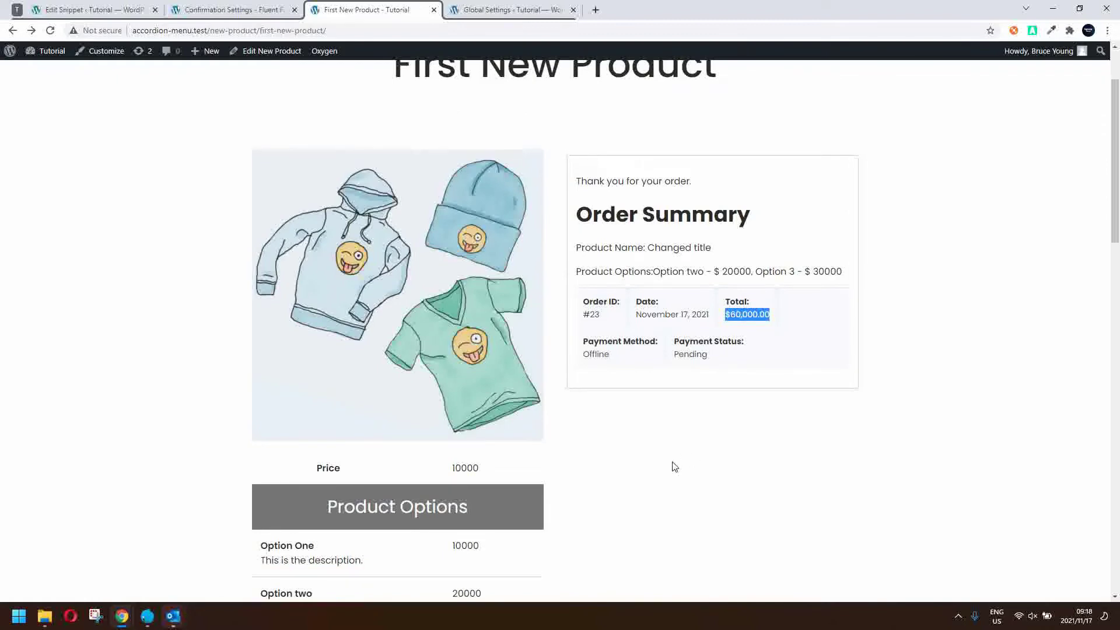
scroll(676, 467, down, 1)
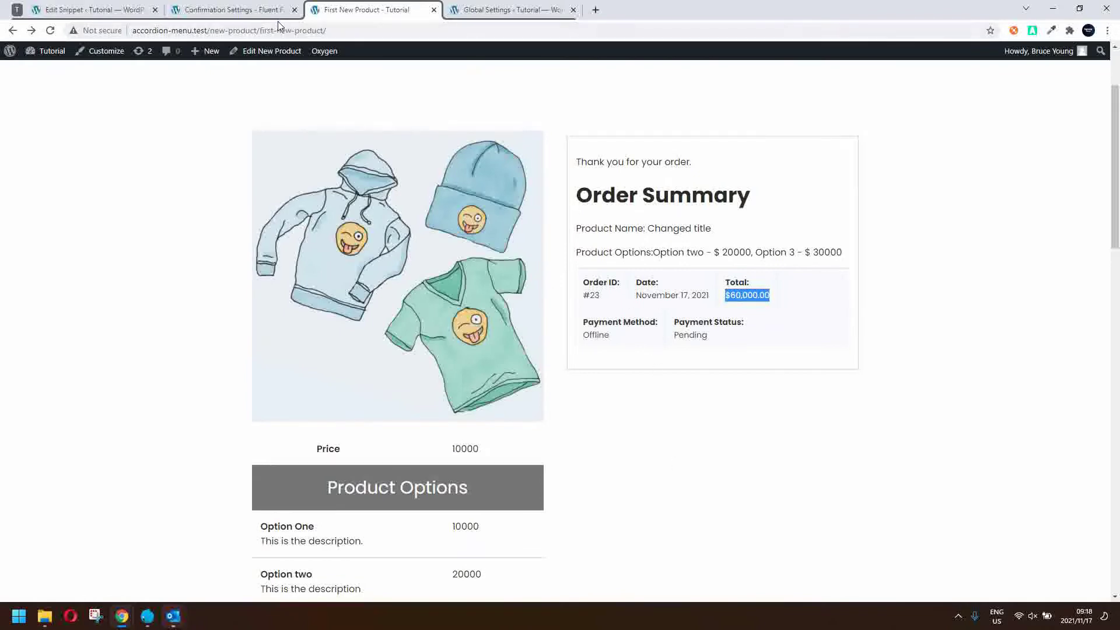
Open the global payment settings of Fluent Forms and toggle Enable Payment Module off and back on.
click(231, 10)
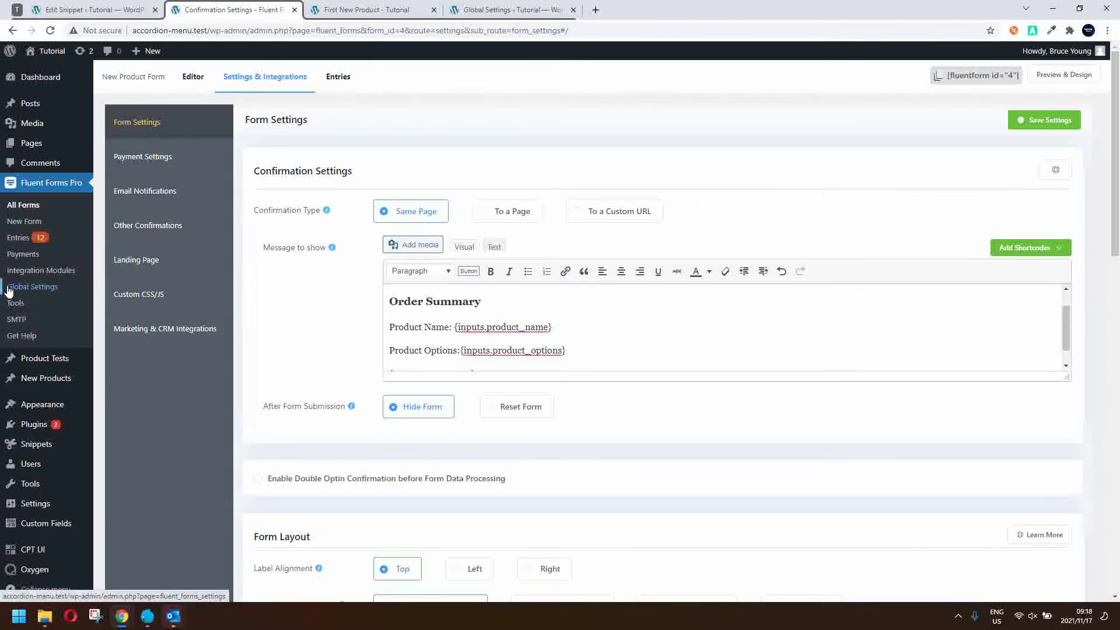
click(53, 290)
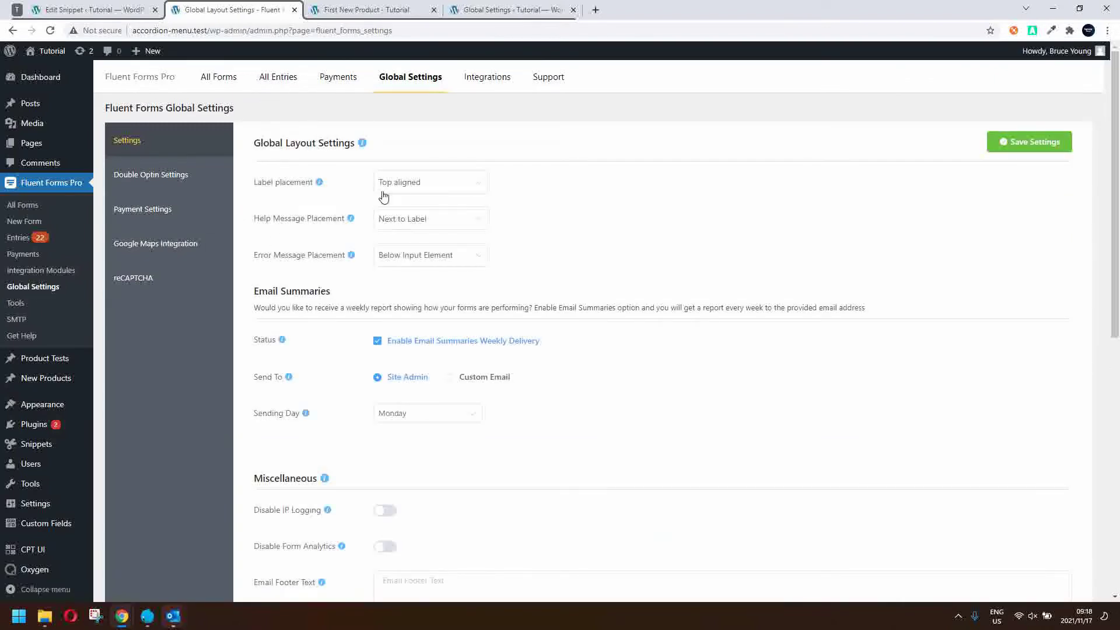
click(141, 210)
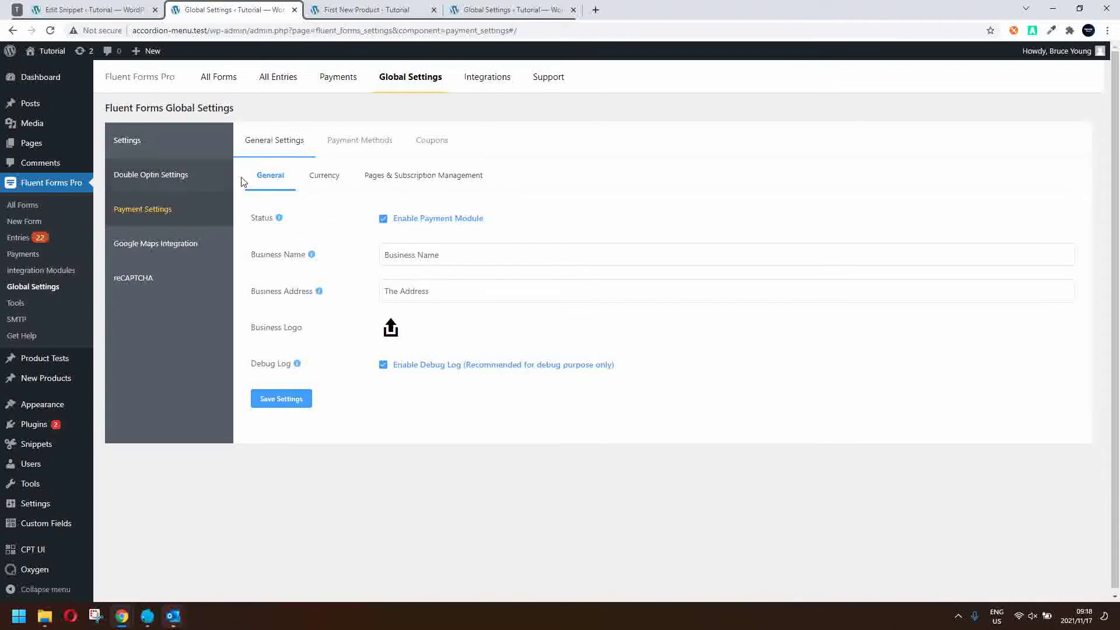
click(385, 221)
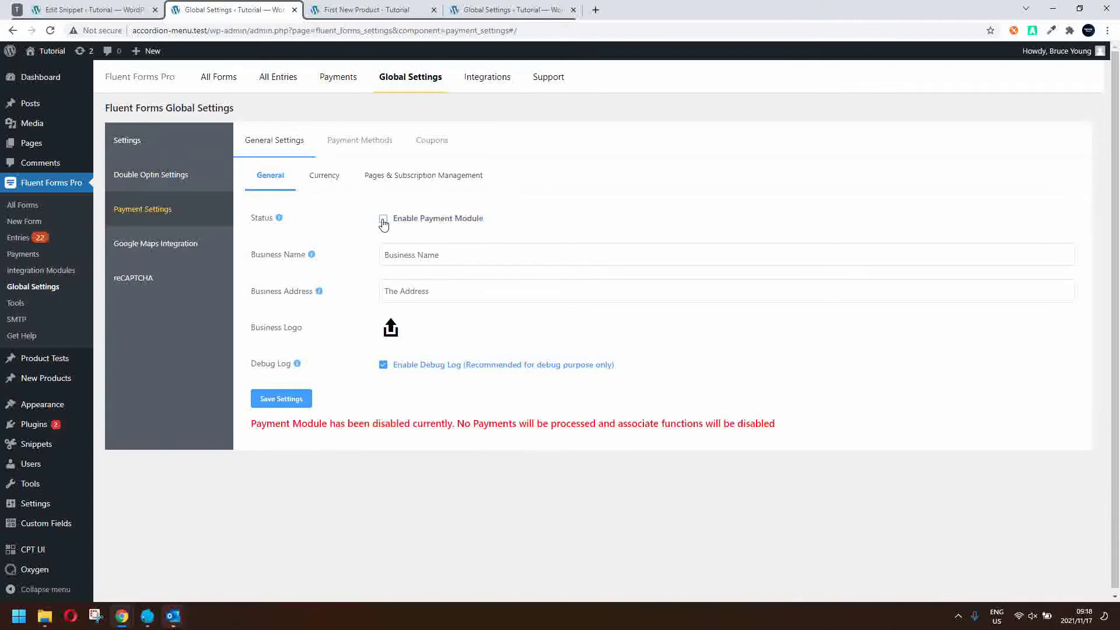
click(389, 224)
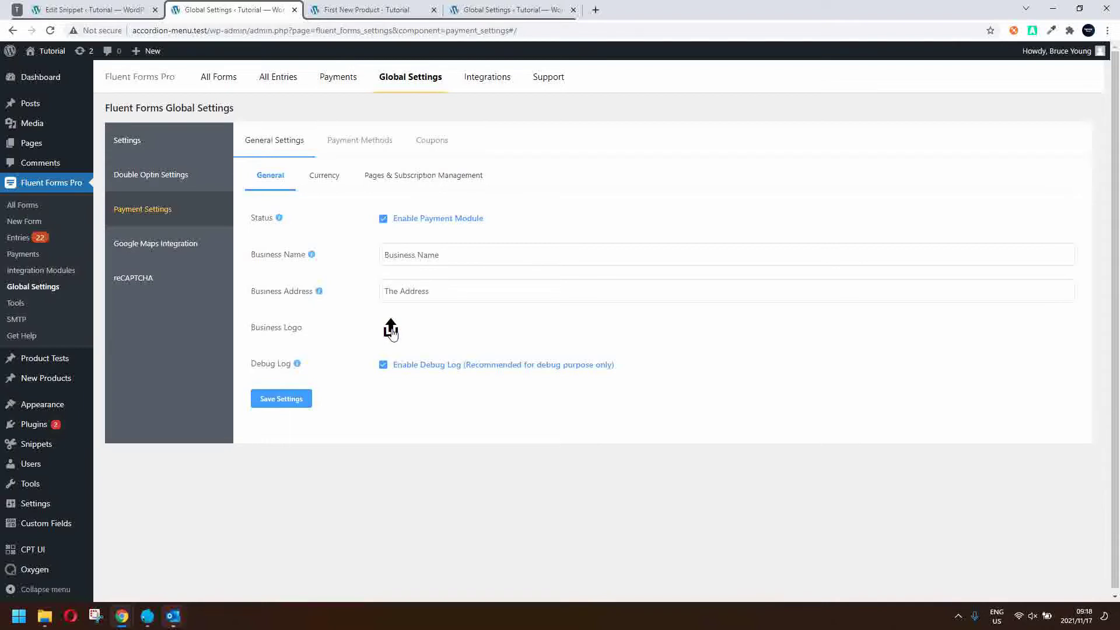
Examine the currency settings and browse the available default currencies without choosing a different one.
click(325, 176)
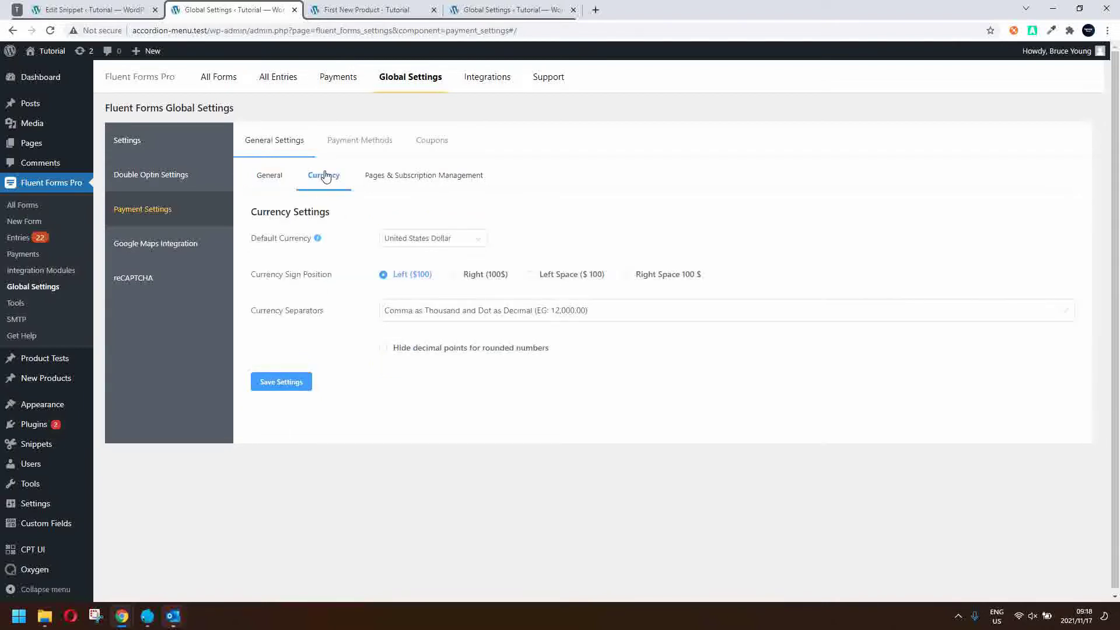
click(415, 241)
scroll(435, 330, down, 2)
scroll(433, 328, down, 1)
scroll(430, 326, up, 5)
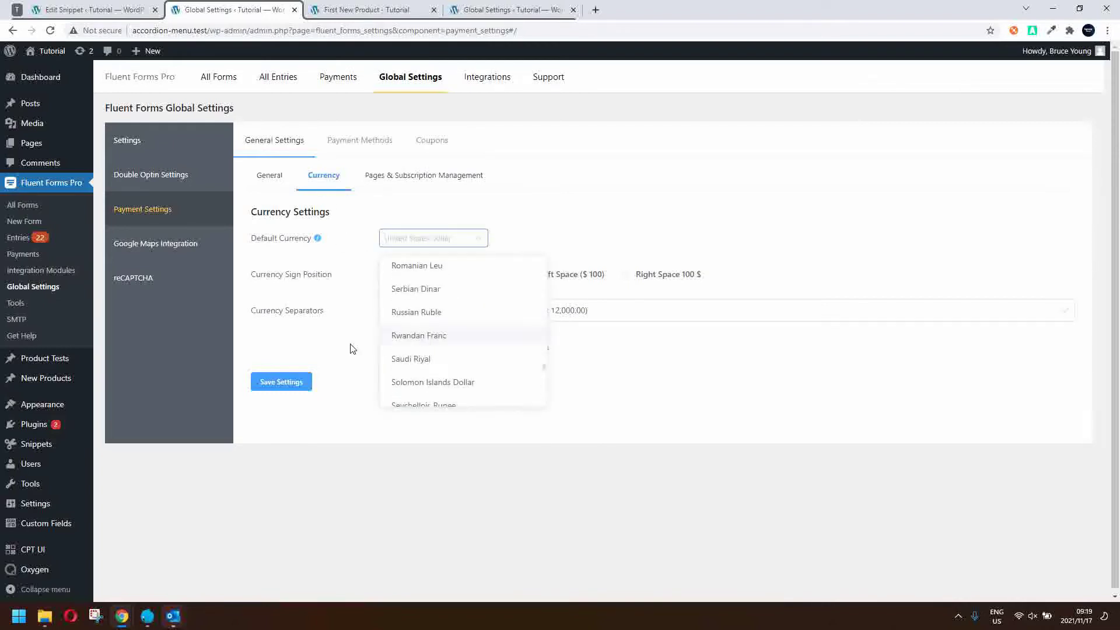
click(282, 344)
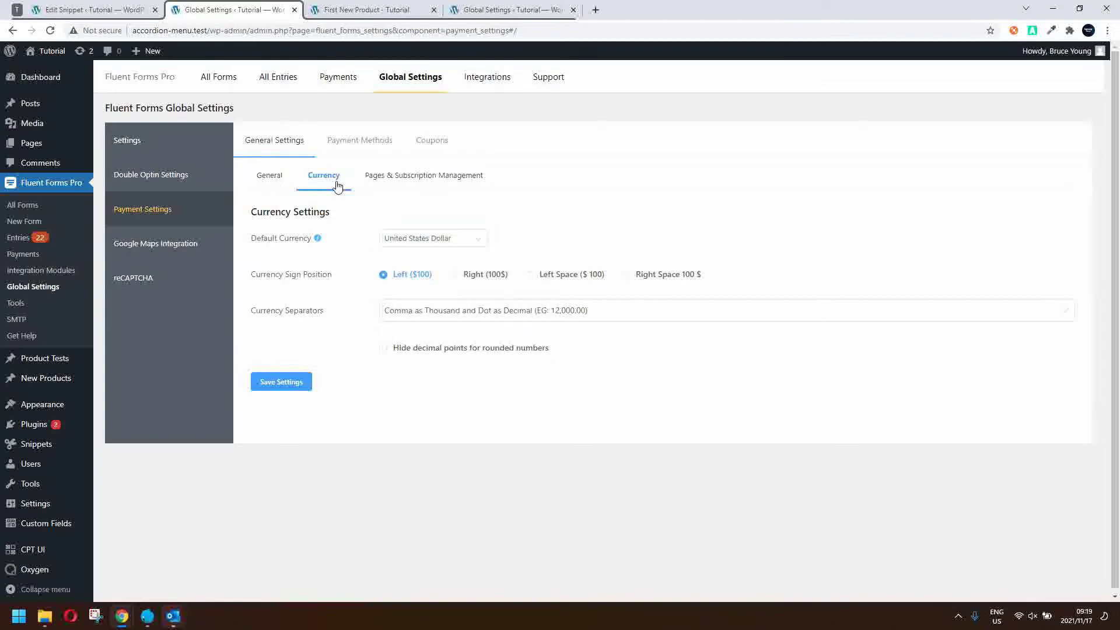
Examine the payment method settings for PayPal Standard and Test Payment.
click(358, 146)
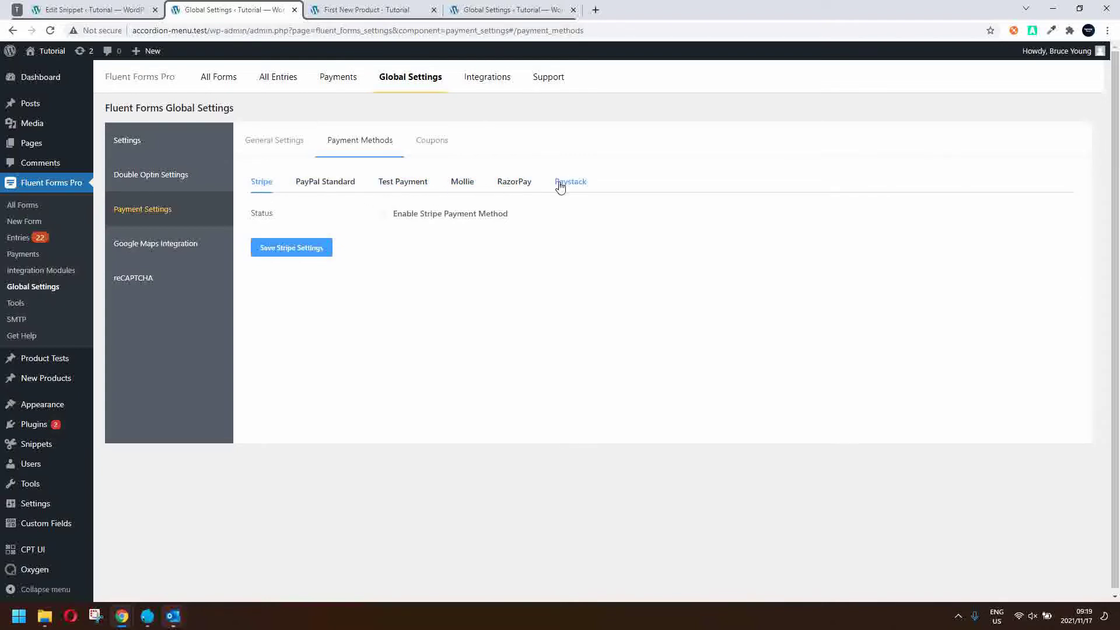
click(411, 191)
click(338, 183)
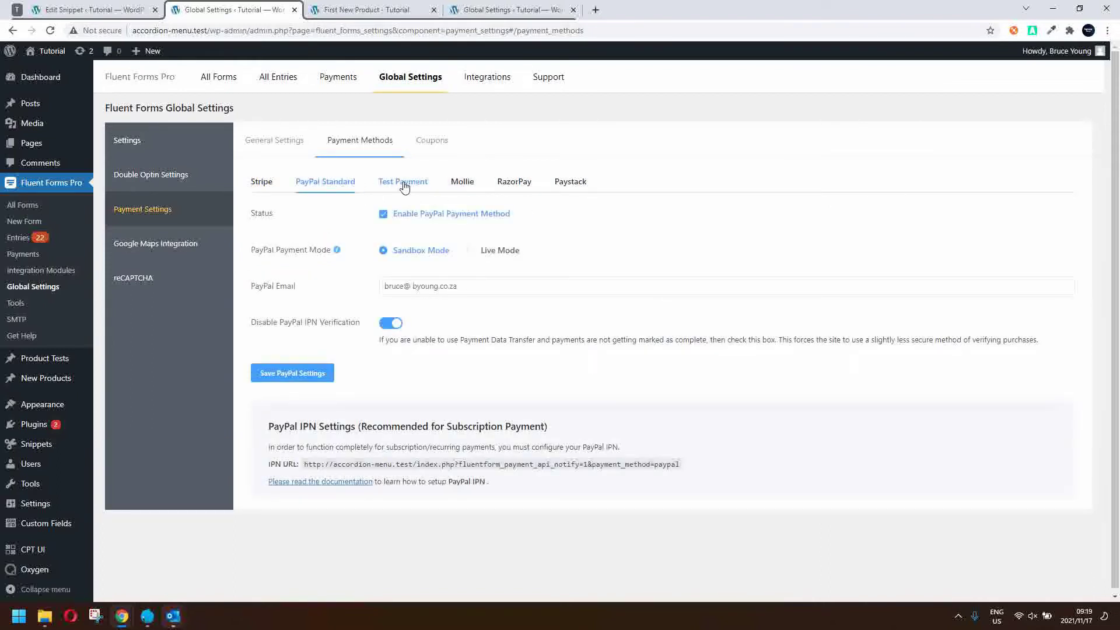
click(403, 185)
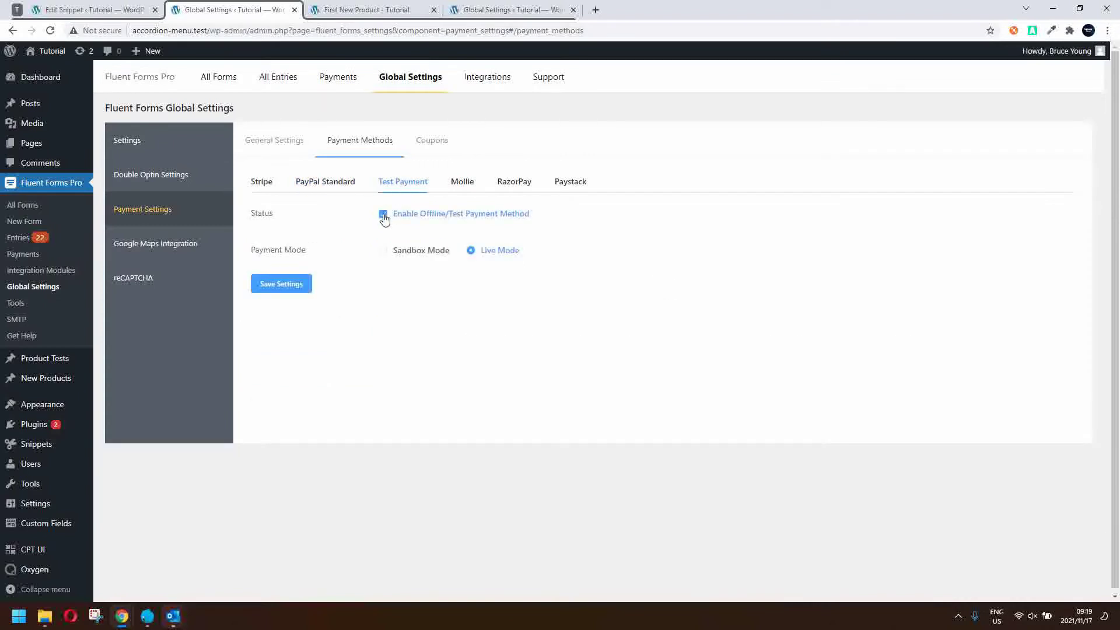
click(341, 183)
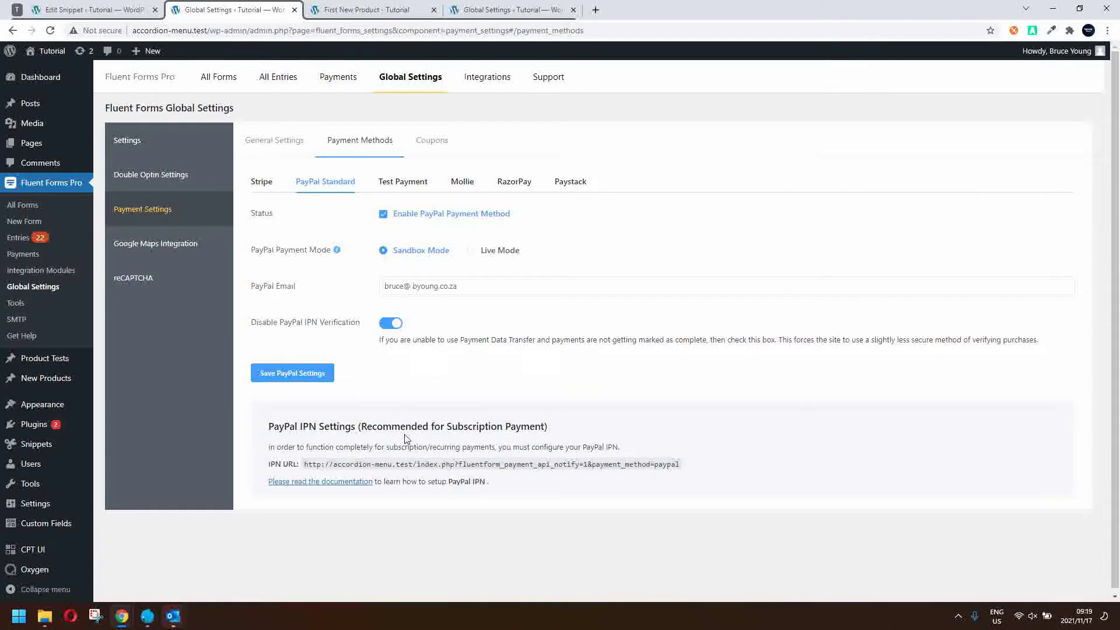
View the Test Payment method settings, and open the New Product Form in the form editor with its available payment fields listed.
click(389, 183)
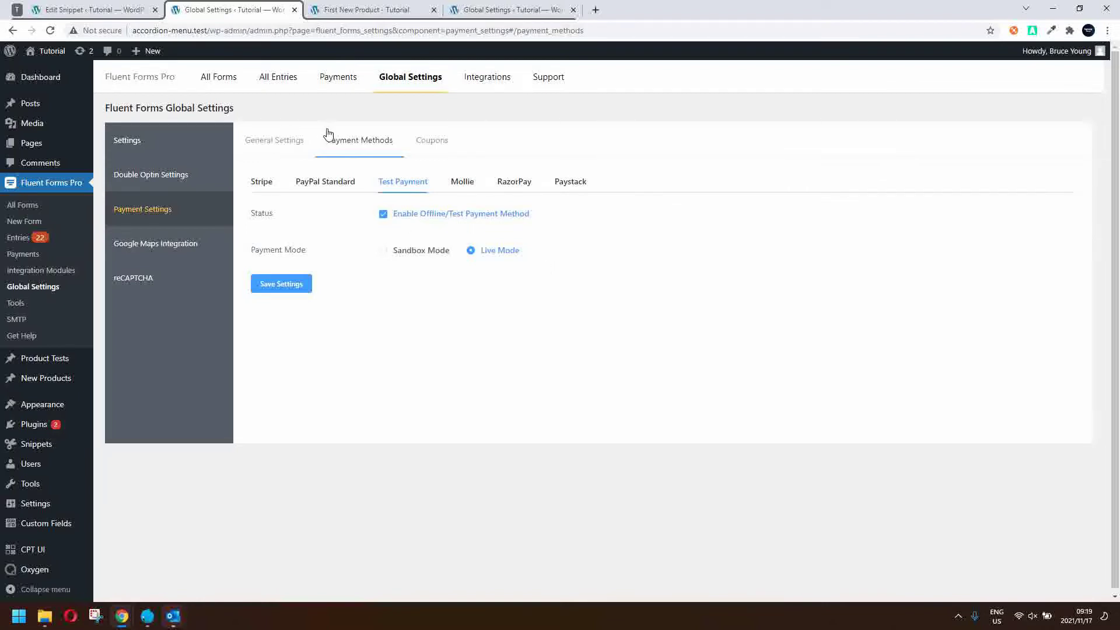
click(24, 206)
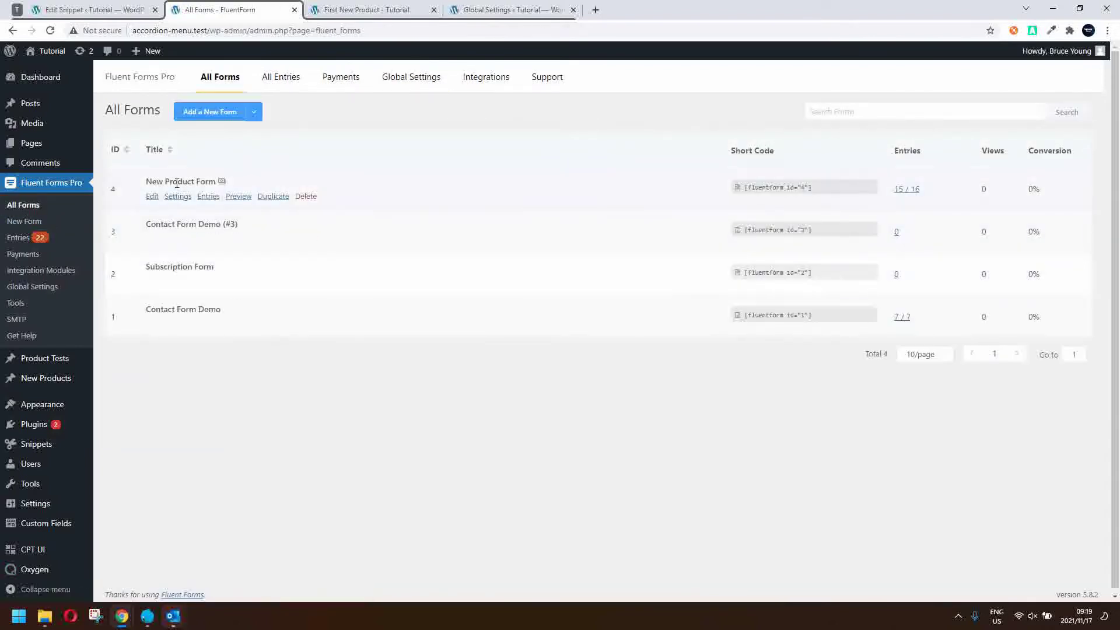
click(155, 196)
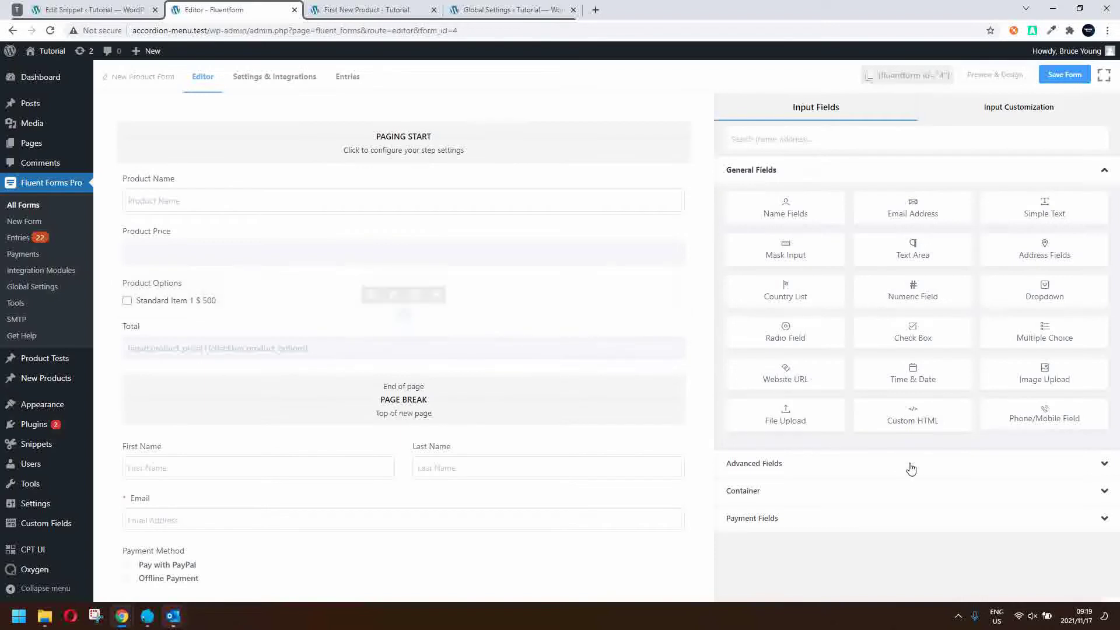
click(786, 518)
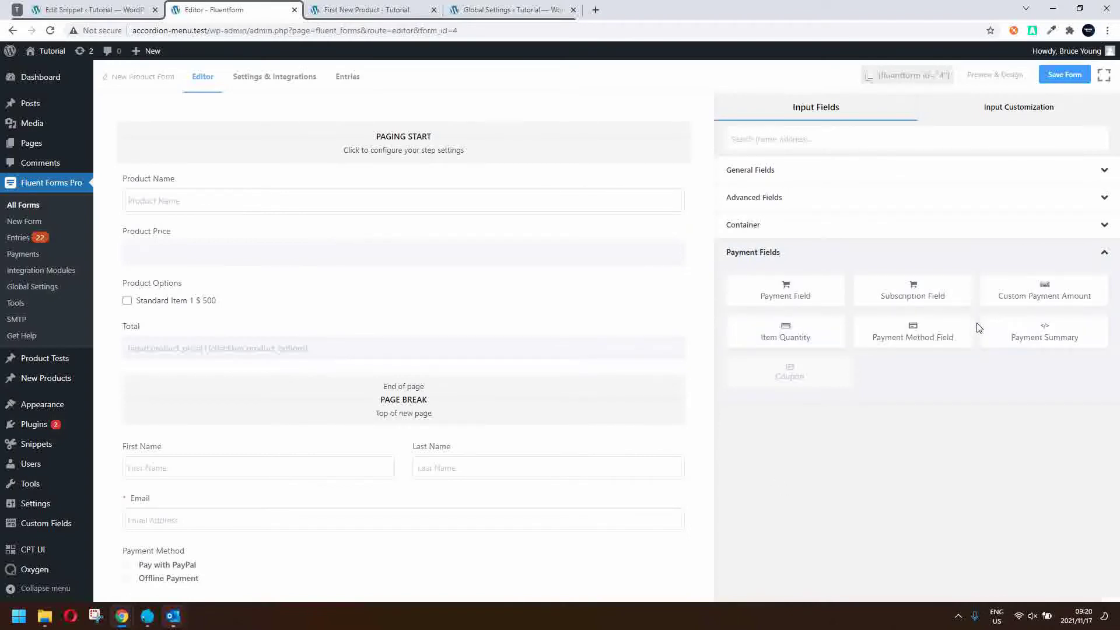
Examine the settings of the Product Price, Product Options, Total and Payment Method fields in the form.
click(271, 258)
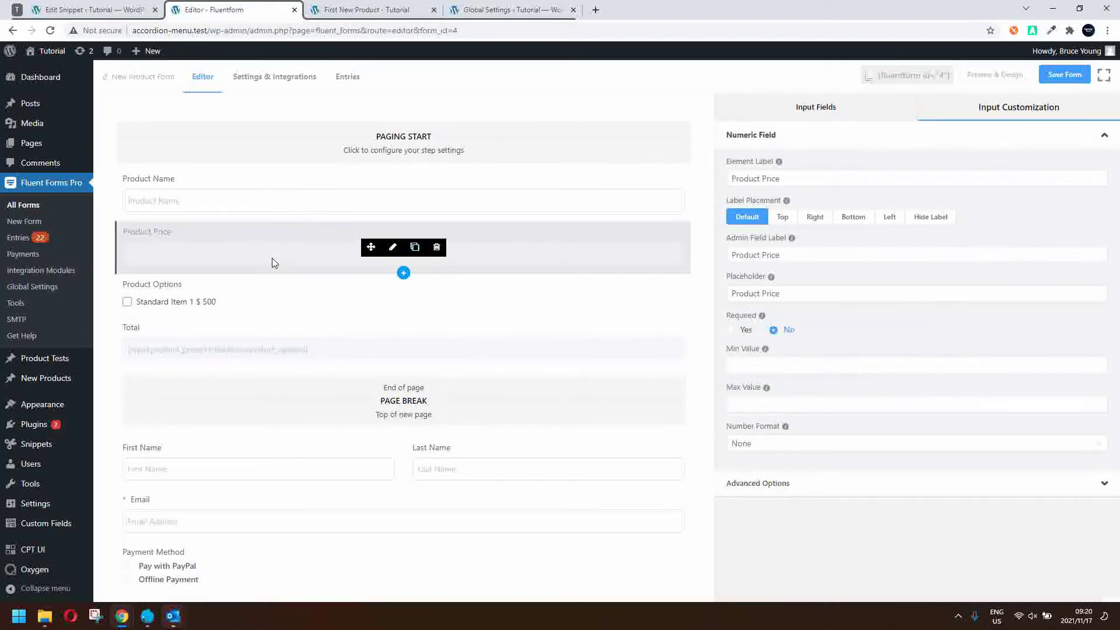
click(285, 310)
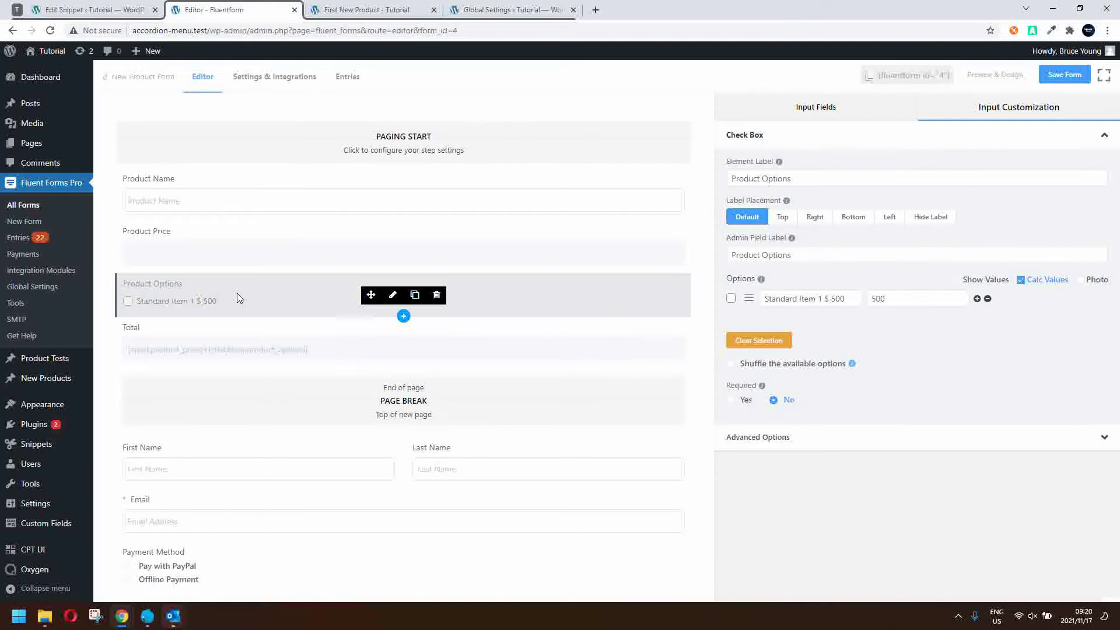
click(272, 347)
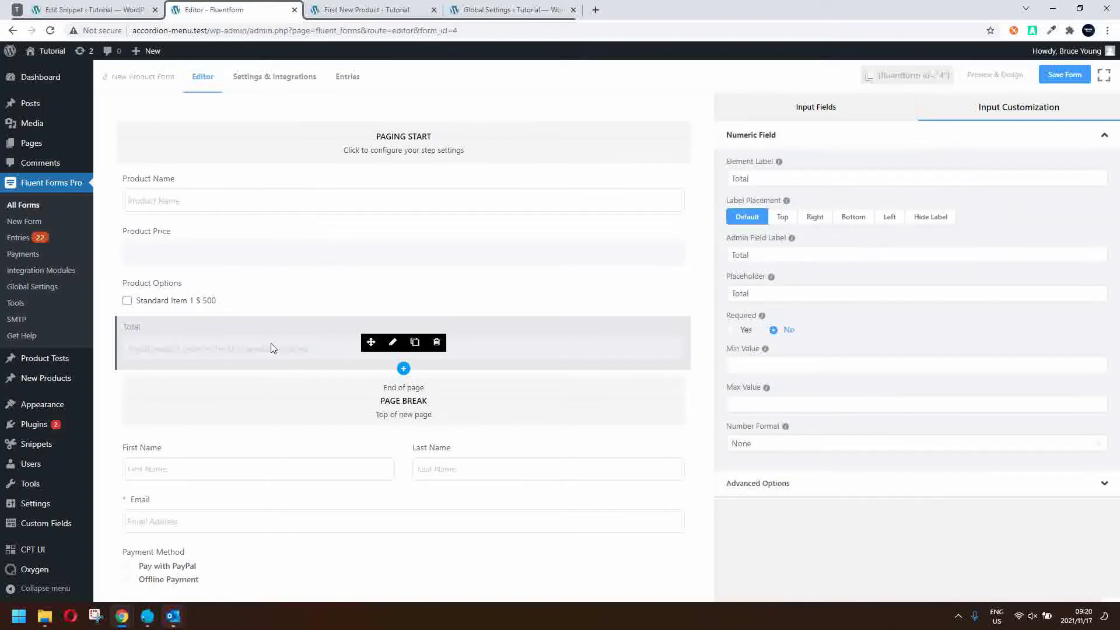
scroll(271, 348, down, 3)
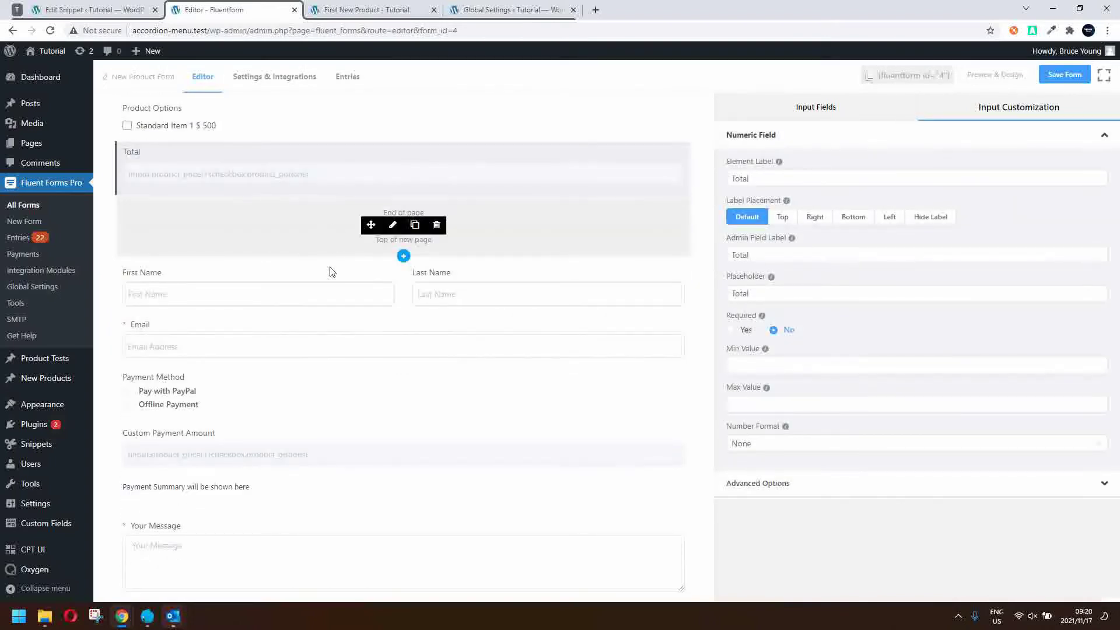
scroll(334, 435, up, 1)
scroll(324, 432, down, 1)
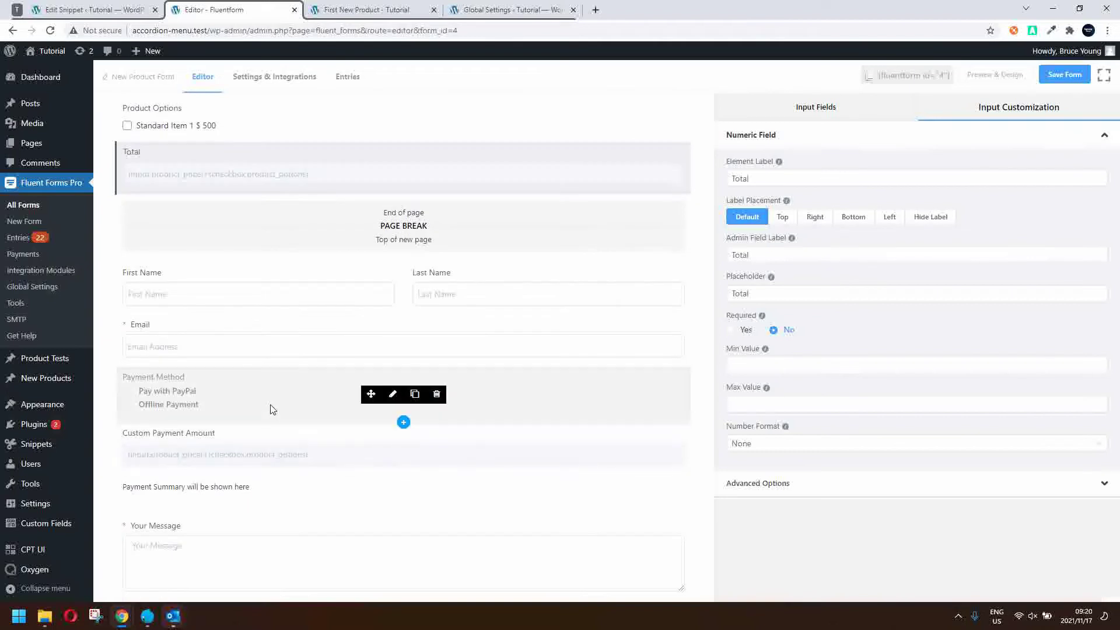
click(264, 409)
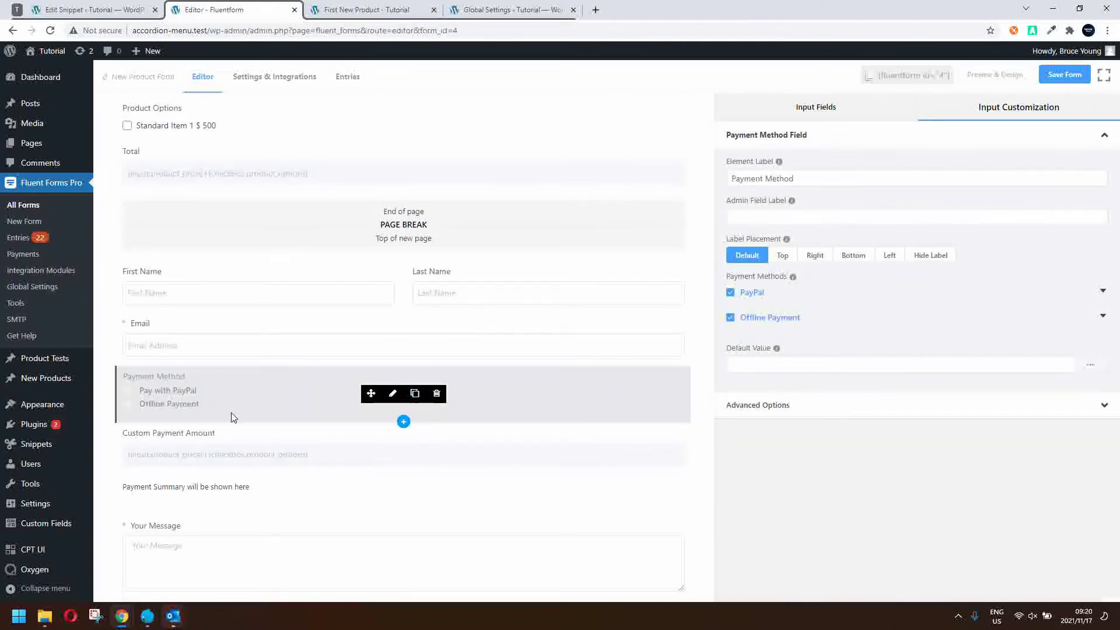
Add a second Payment Method field above the existing one and delete it again.
click(822, 112)
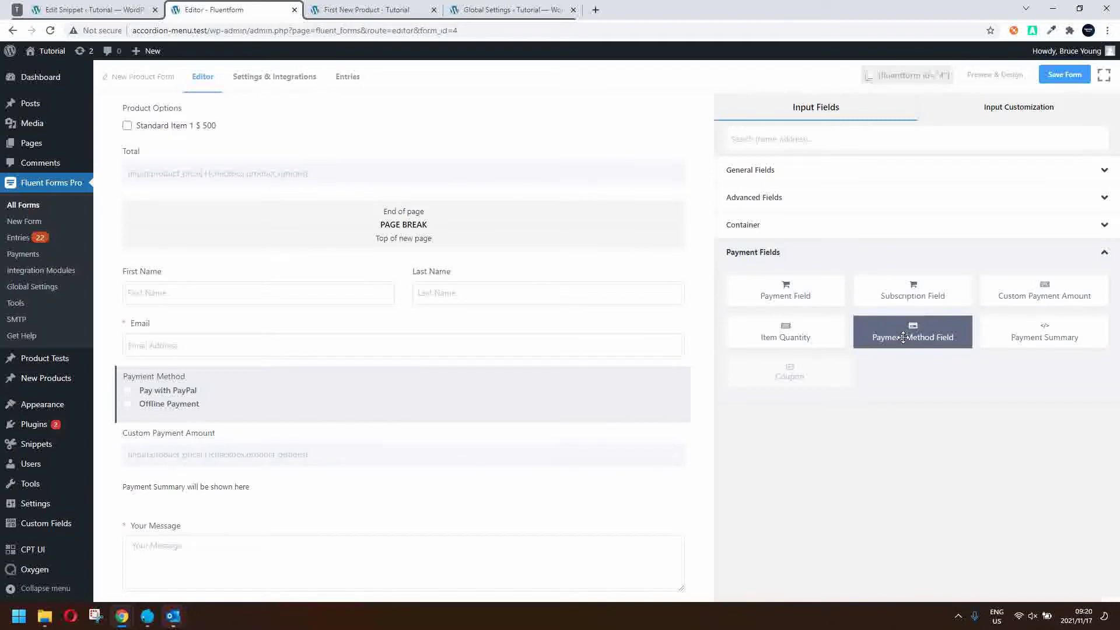
drag(891, 336, 324, 375)
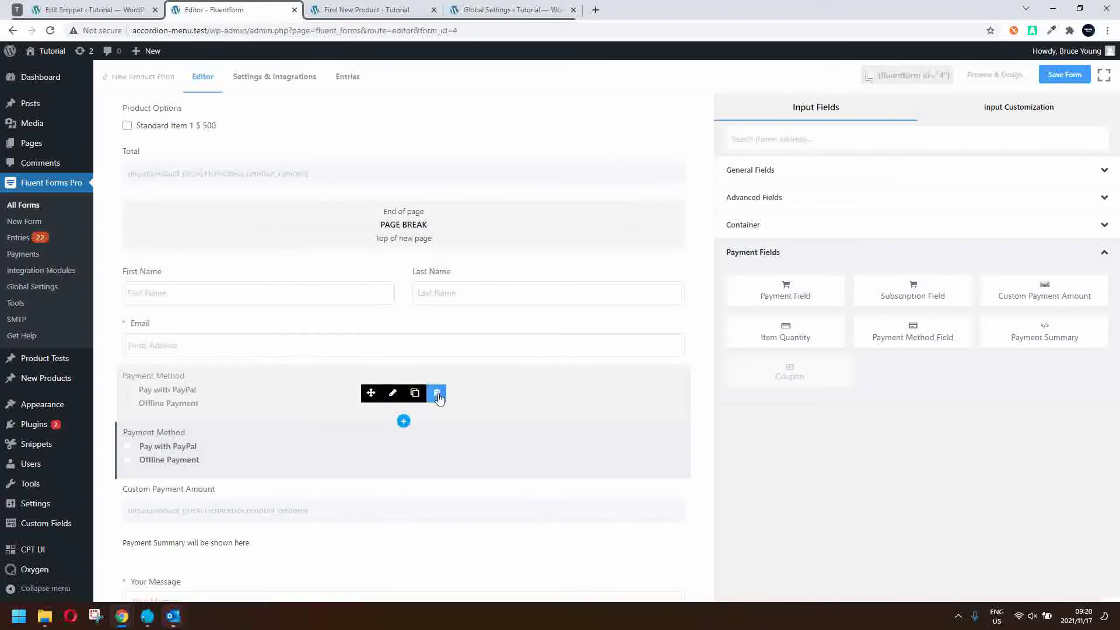
click(438, 392)
click(635, 203)
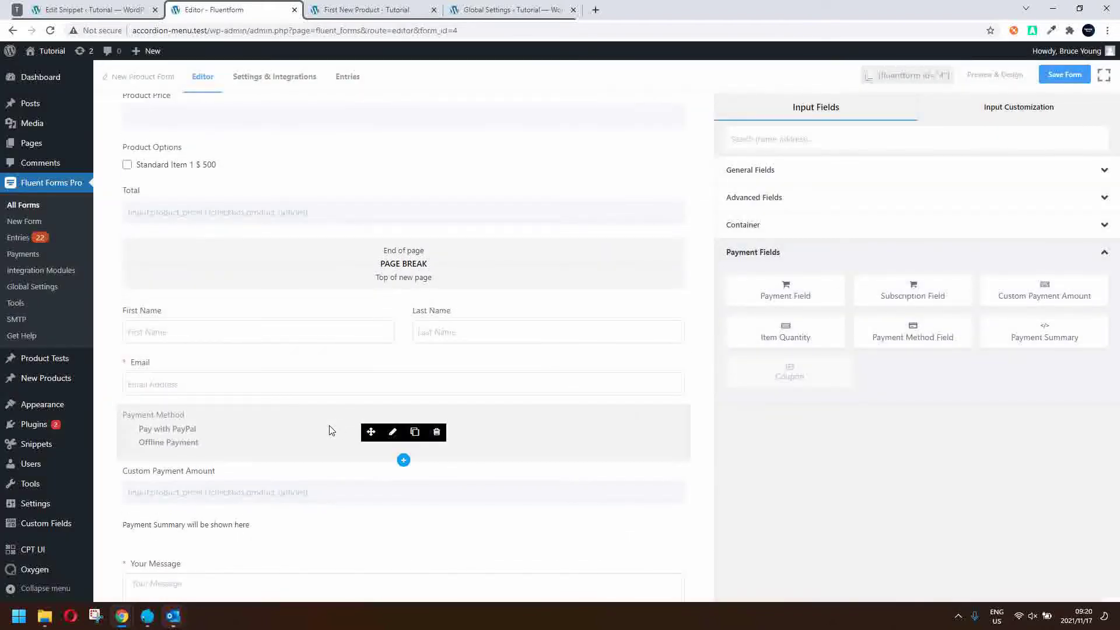
Examine the Custom Payment Amount field's advanced options, highlighting the product price and product options parts of its calculation expression.
scroll(331, 430, down, 1)
click(327, 445)
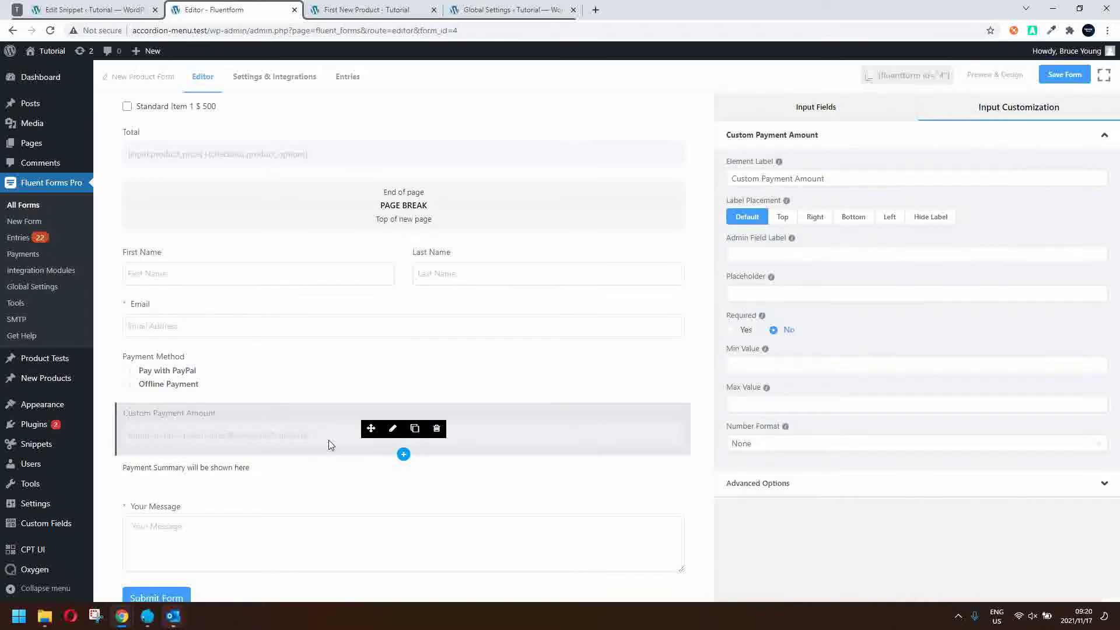
scroll(324, 439, up, 1)
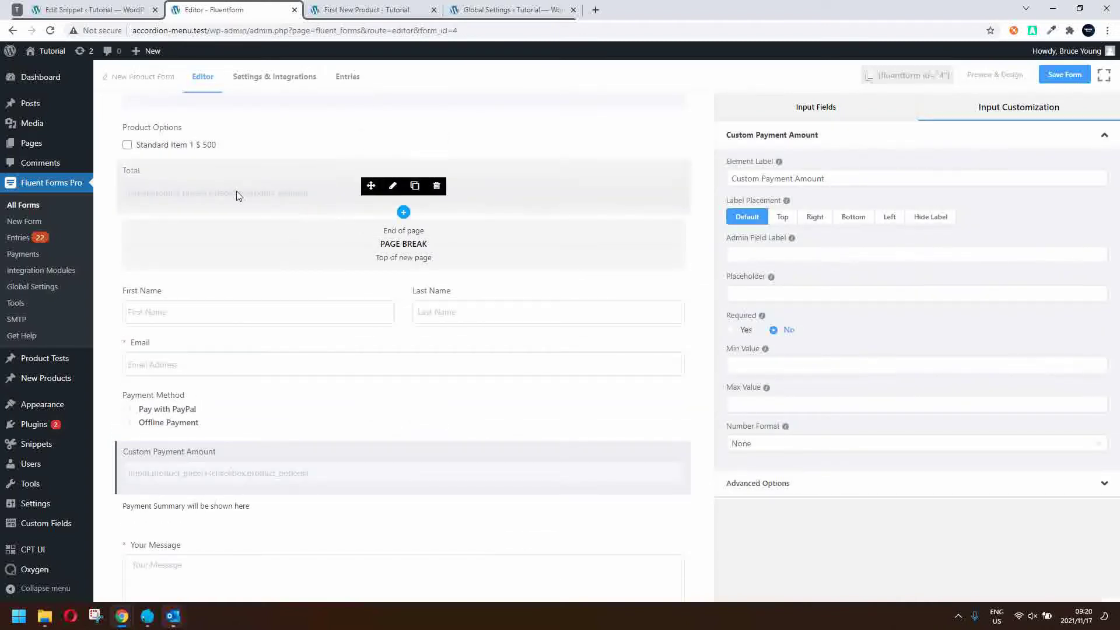
click(1105, 484)
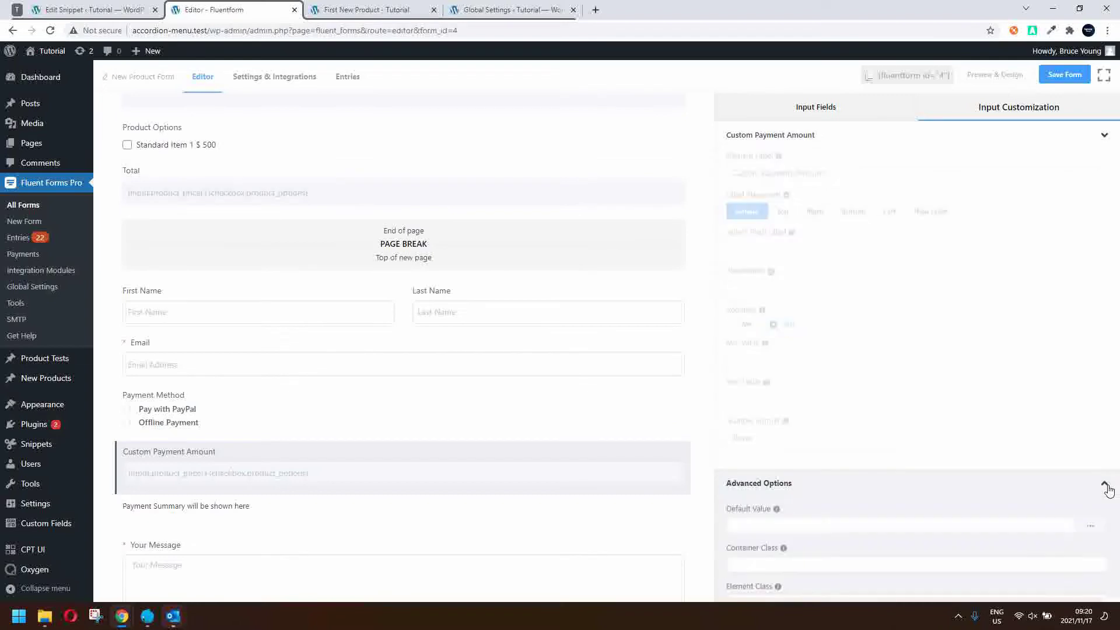
scroll(1005, 475, down, 3)
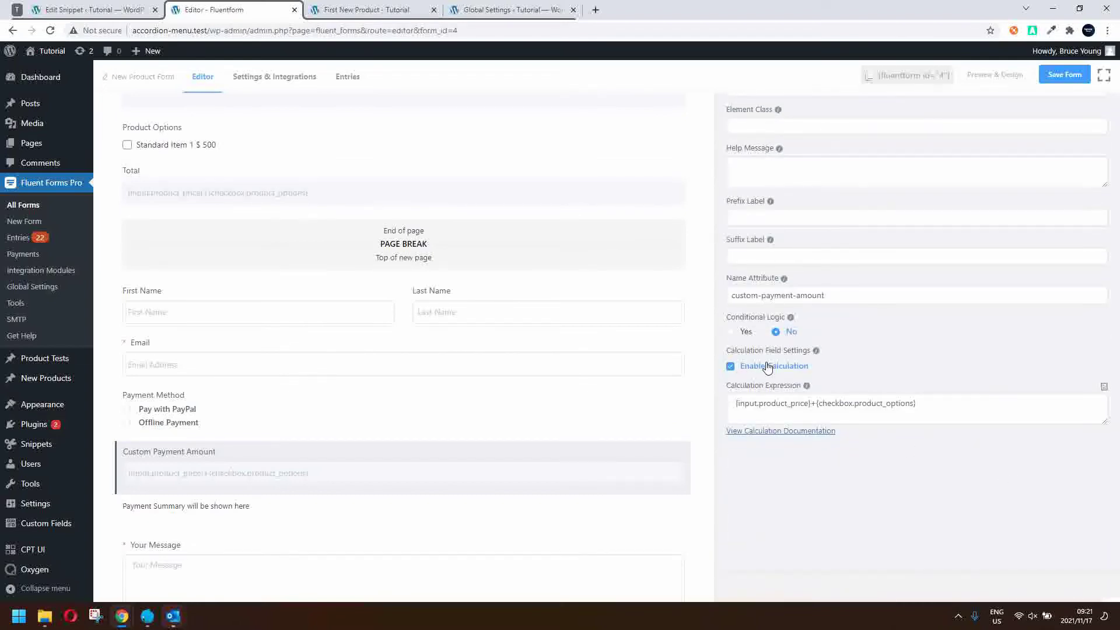
click(737, 404)
drag(733, 404, 813, 403)
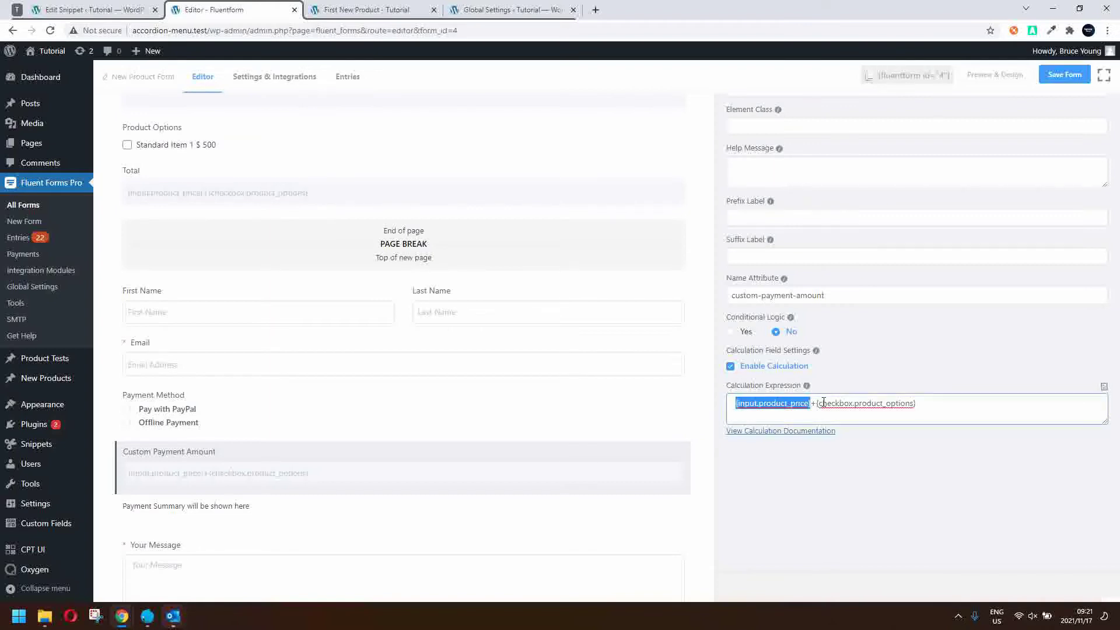
click(893, 403)
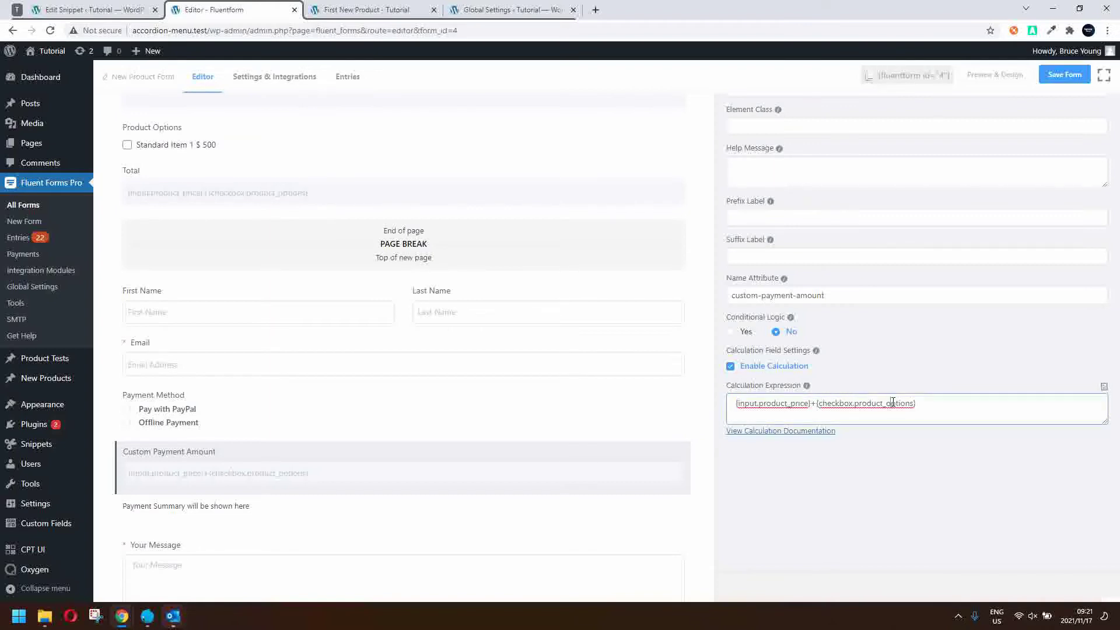
drag(930, 403, 817, 403)
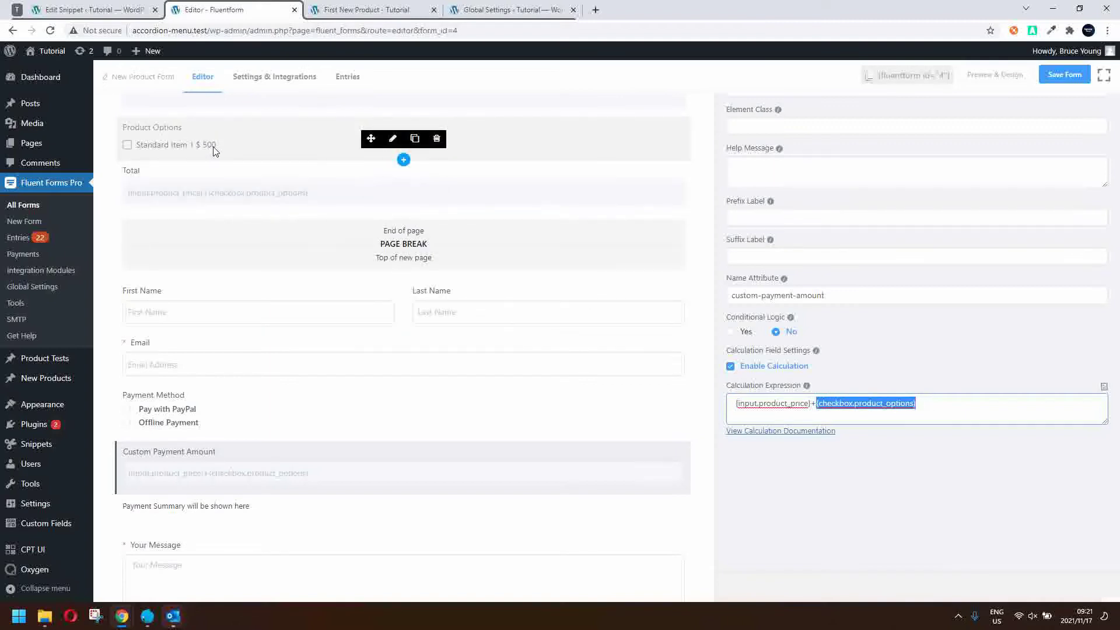
scroll(221, 149, up, 1)
scroll(222, 145, down, 3)
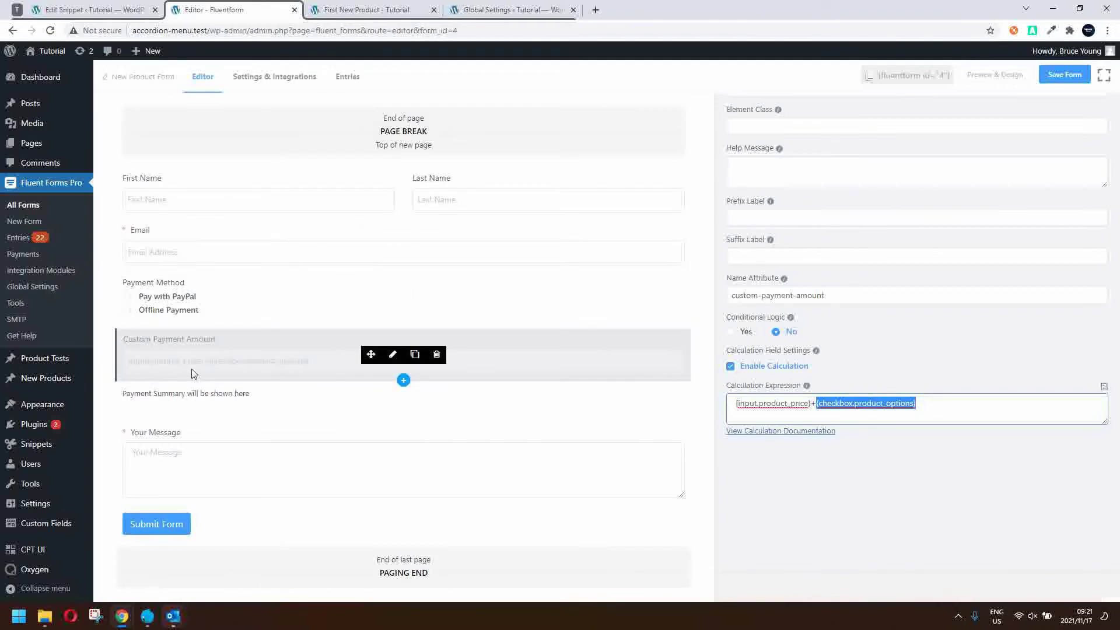
Change the Custom Payment Amount field's element label to "Total Payment Amount - Product plus Options".
scroll(887, 190, up, 3)
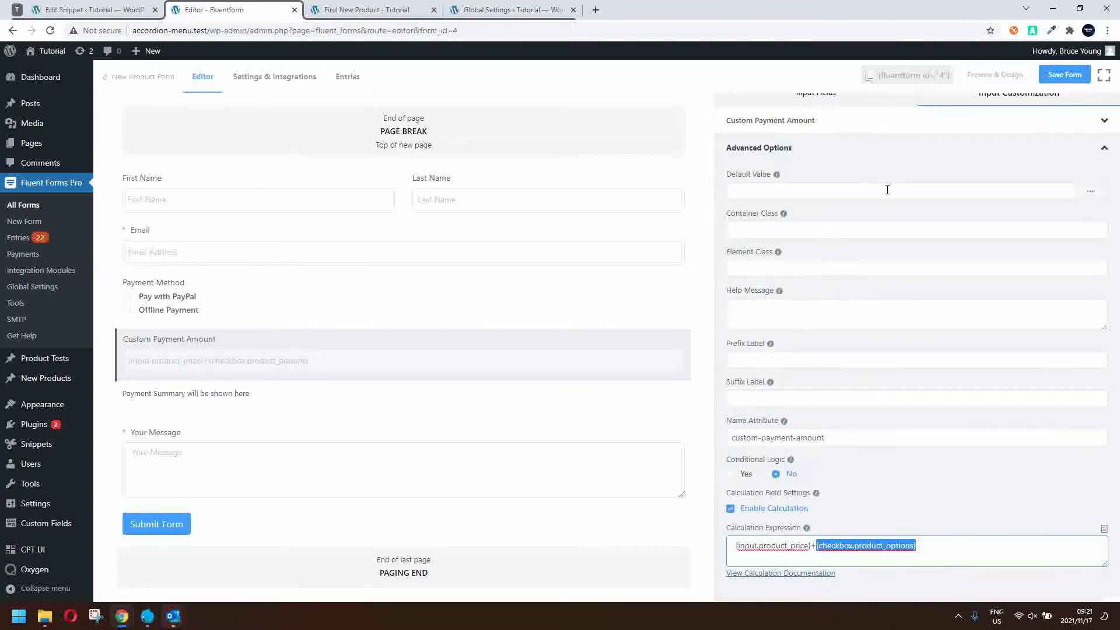
click(779, 136)
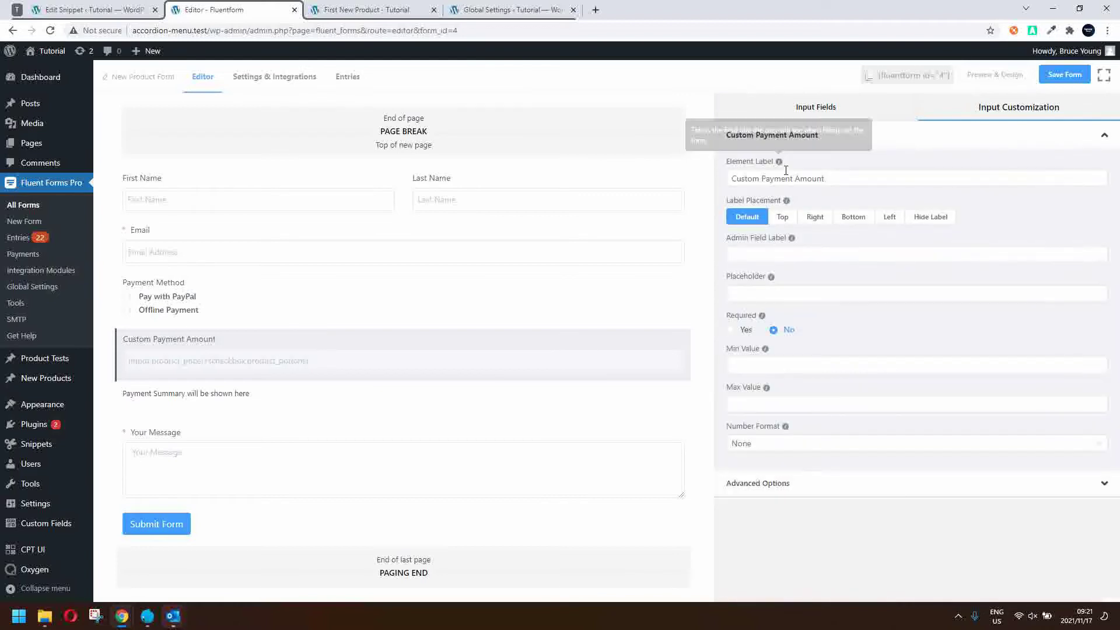
double_click(742, 178)
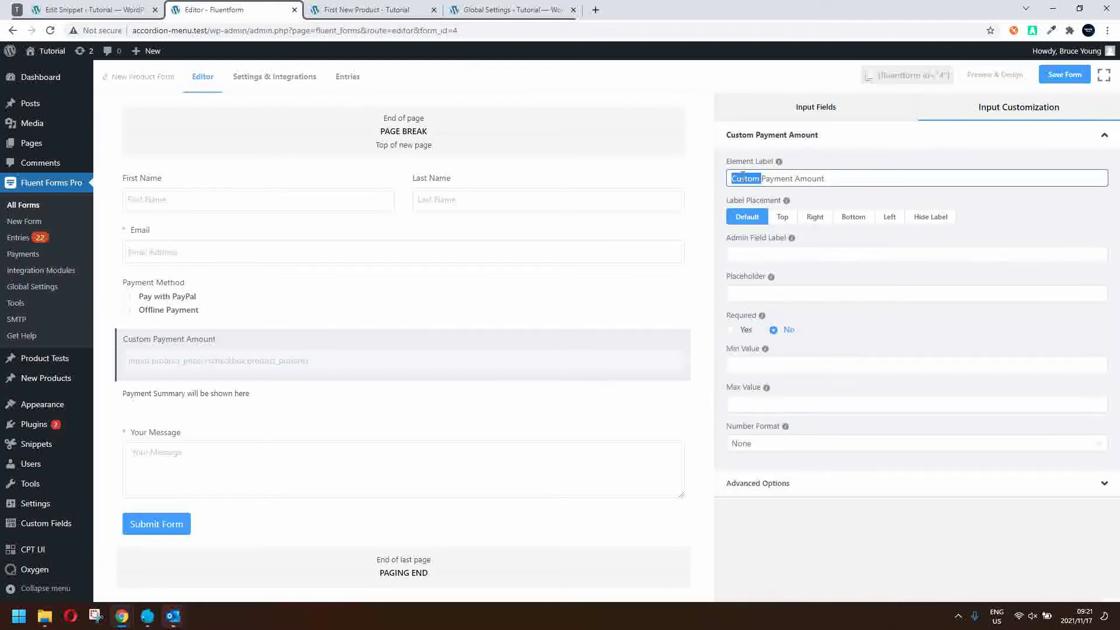
text(Total Payment Amount - )
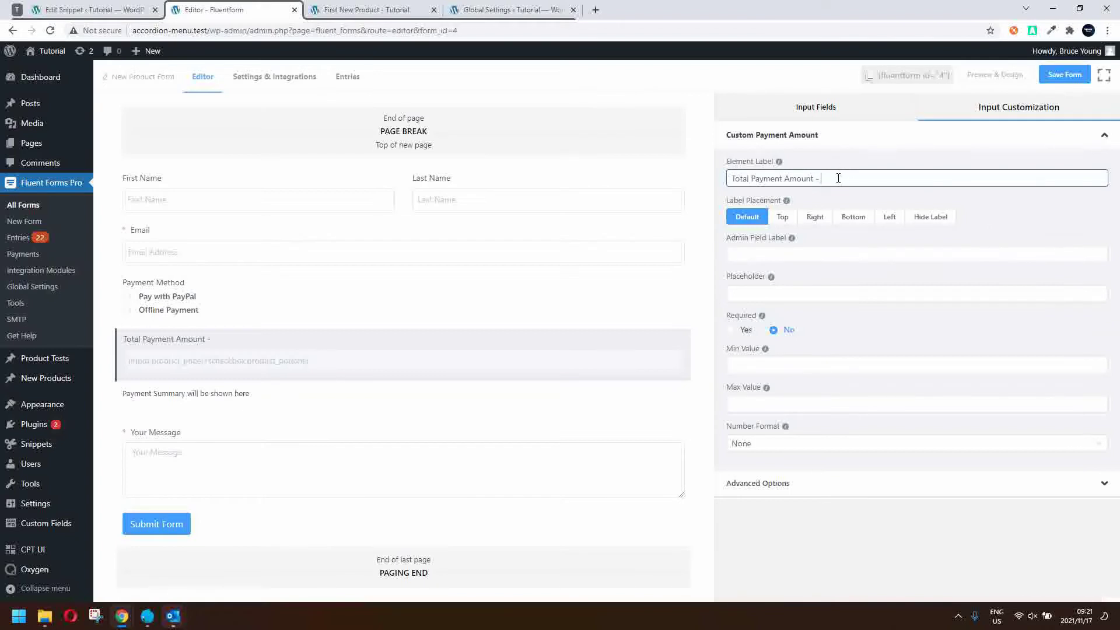
text(Product plus Options)
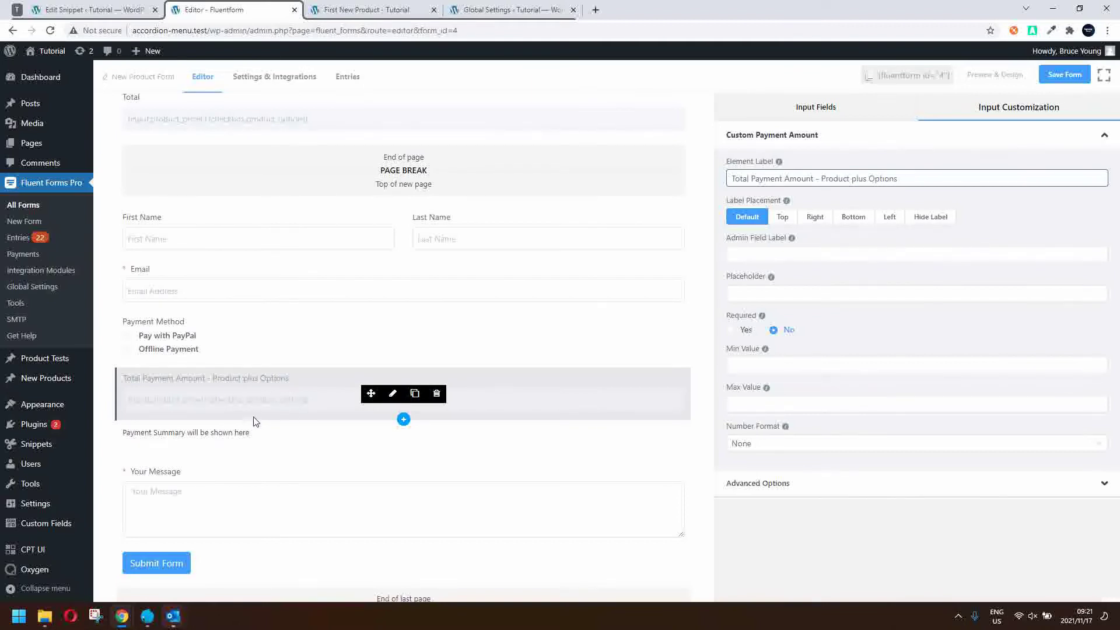
Add a second Payment Summary field below the existing one and delete it again.
click(255, 436)
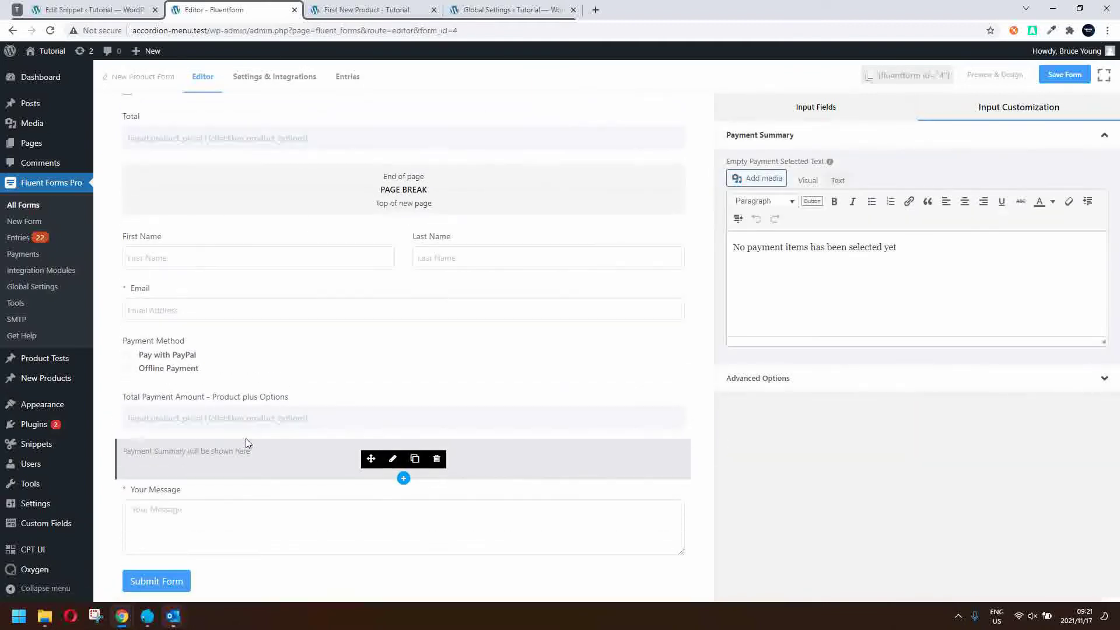
click(767, 108)
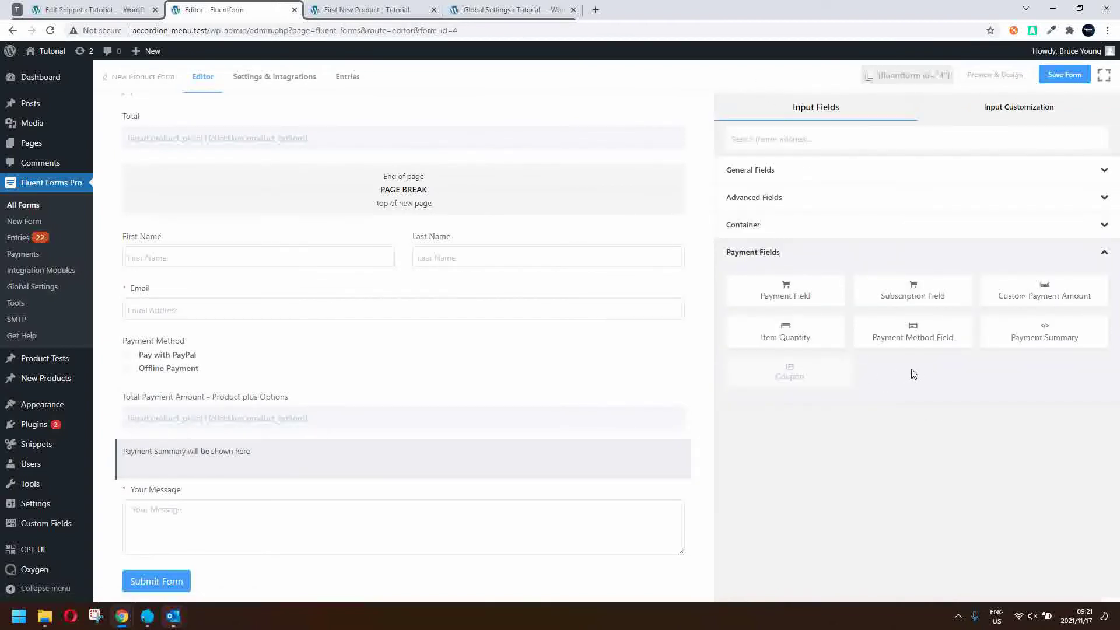
drag(1027, 337, 226, 493)
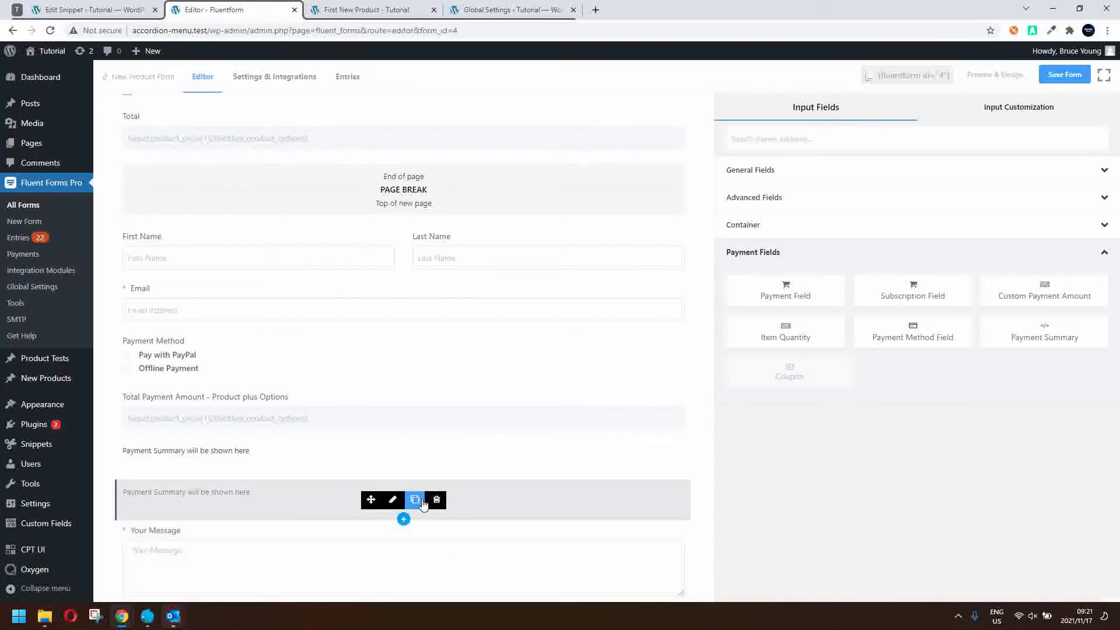
click(437, 501)
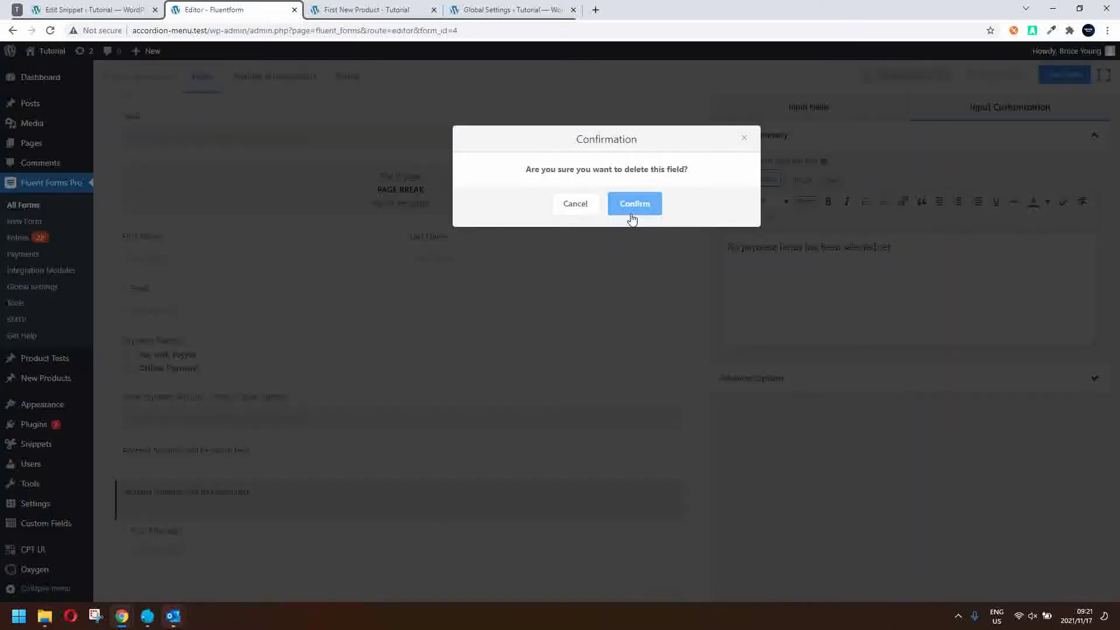
click(632, 205)
Examine the remaining Payment Summary field's settings, including its empty payment selected text.
click(286, 474)
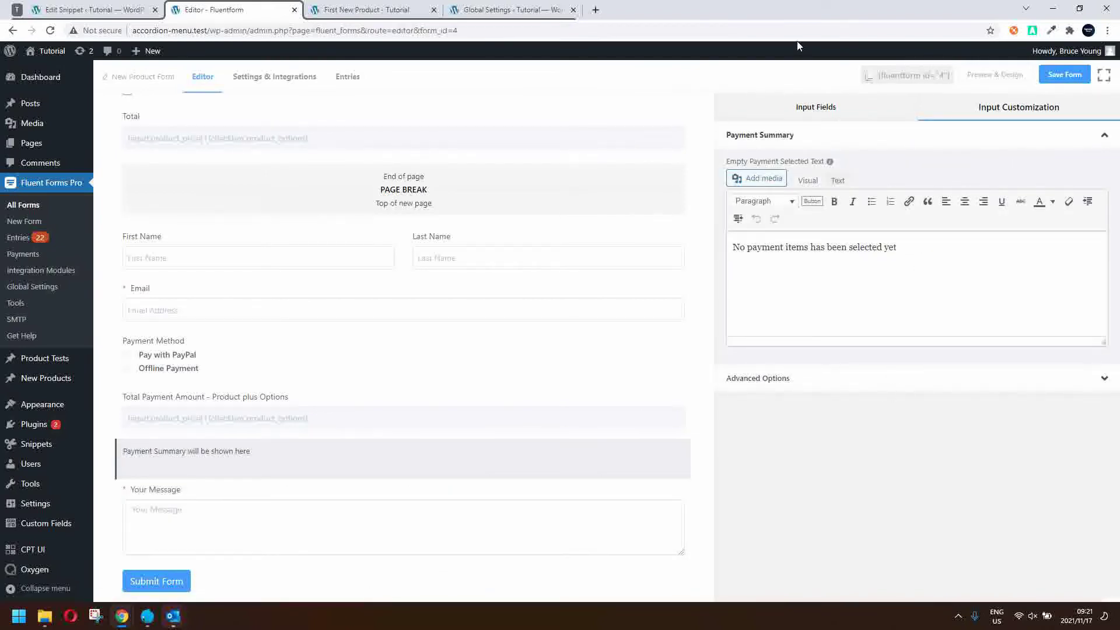
click(804, 105)
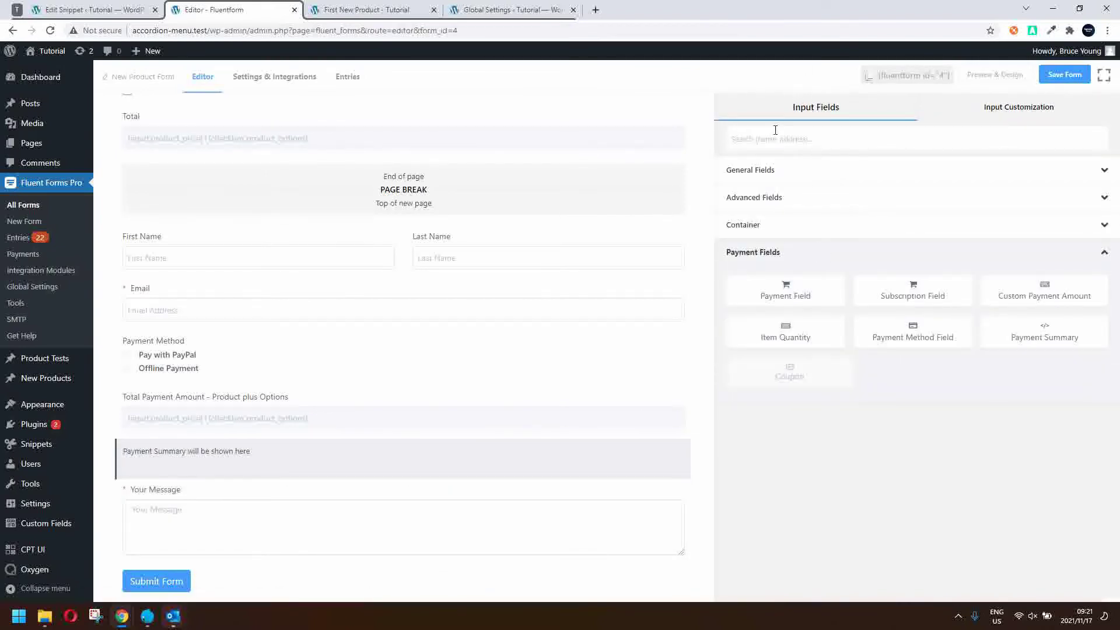
scroll(408, 391, up, 1)
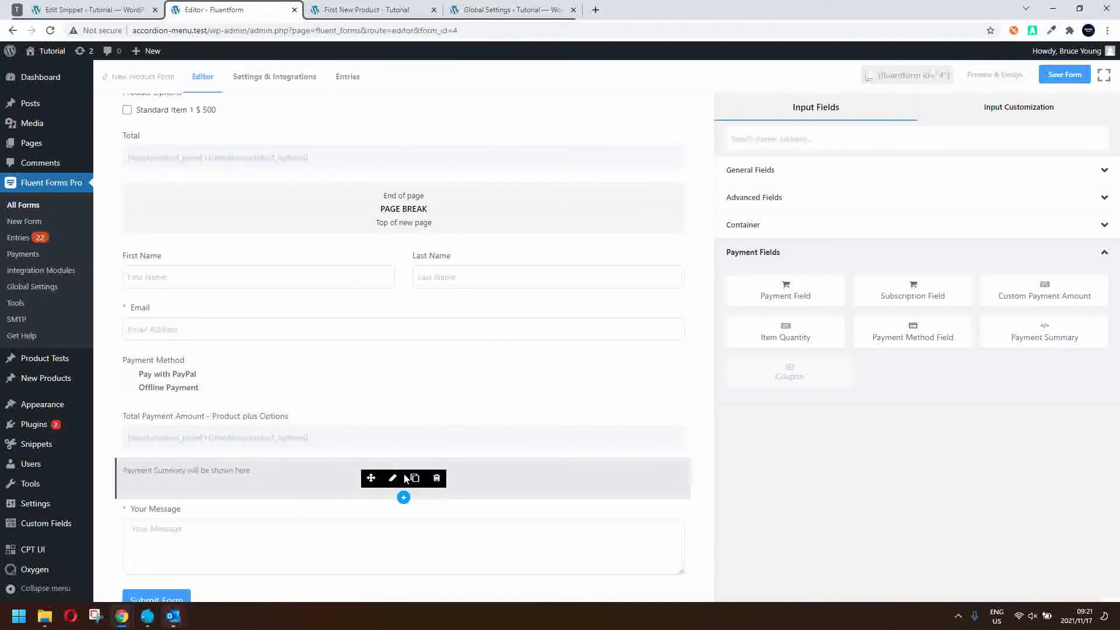
click(392, 478)
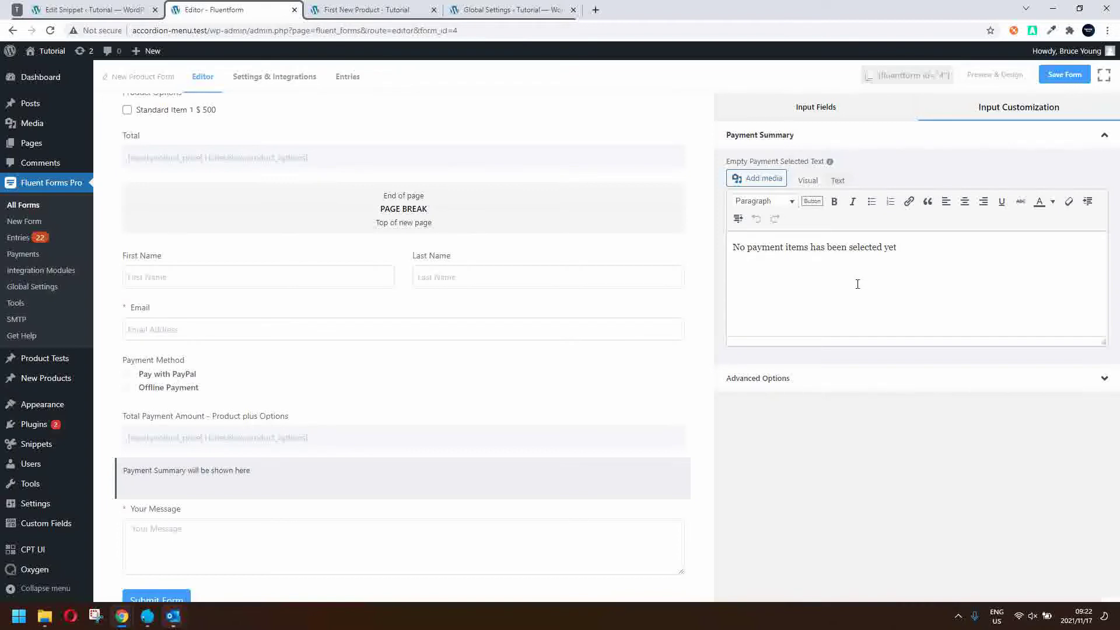
scroll(342, 435, down, 1)
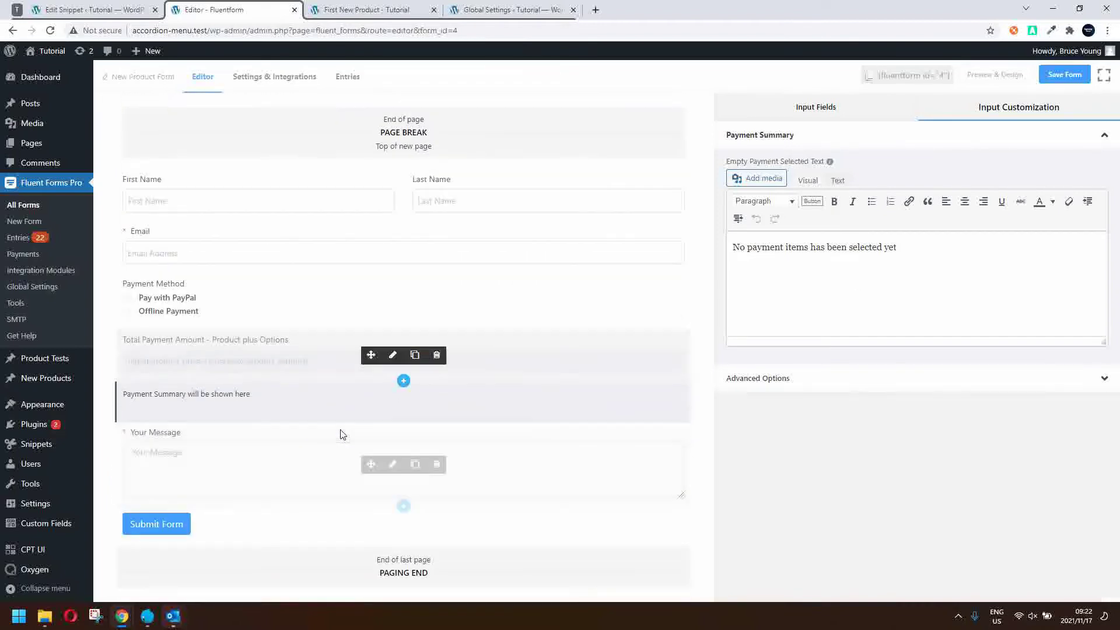
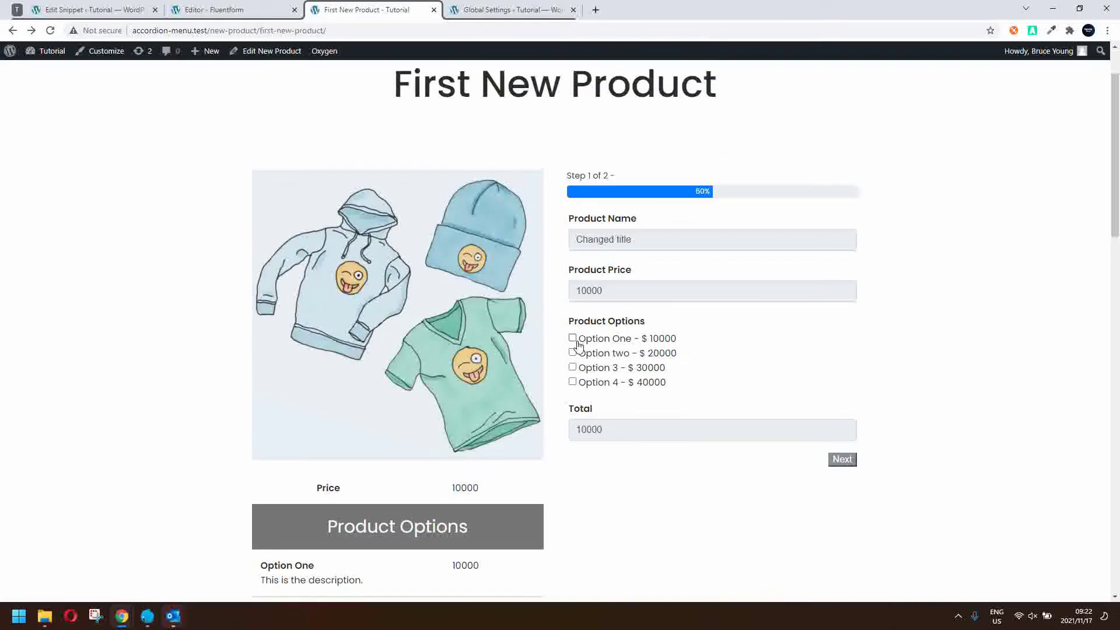
On the First New Product page's form, select Option One and Option 3 and proceed to the second step.
click(572, 338)
click(572, 368)
click(843, 459)
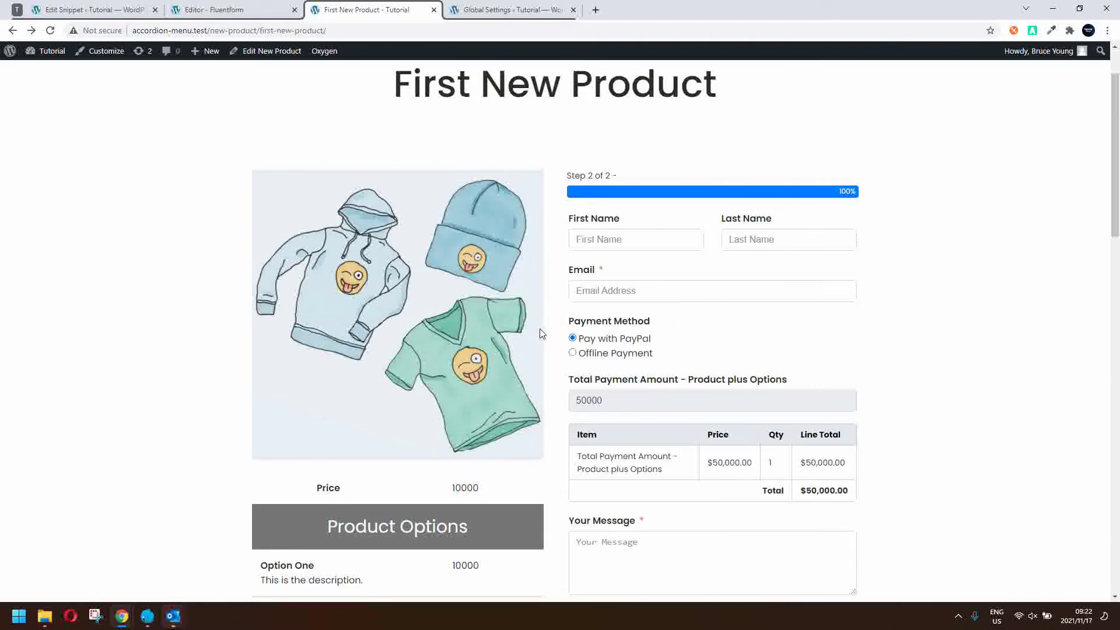
Choose Offline Payment, fill in the customer's name and email, enter the message "aaa" and submit the form.
click(596, 354)
click(601, 240)
click(606, 272)
click(637, 546)
text(aaa)
scroll(878, 528, down, 1)
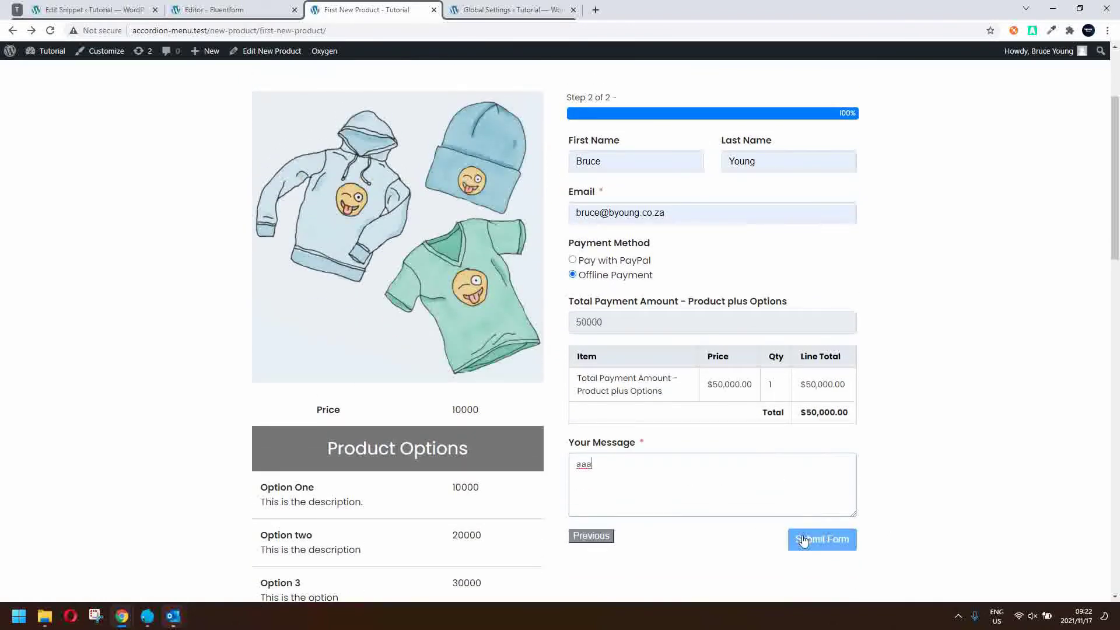
click(804, 540)
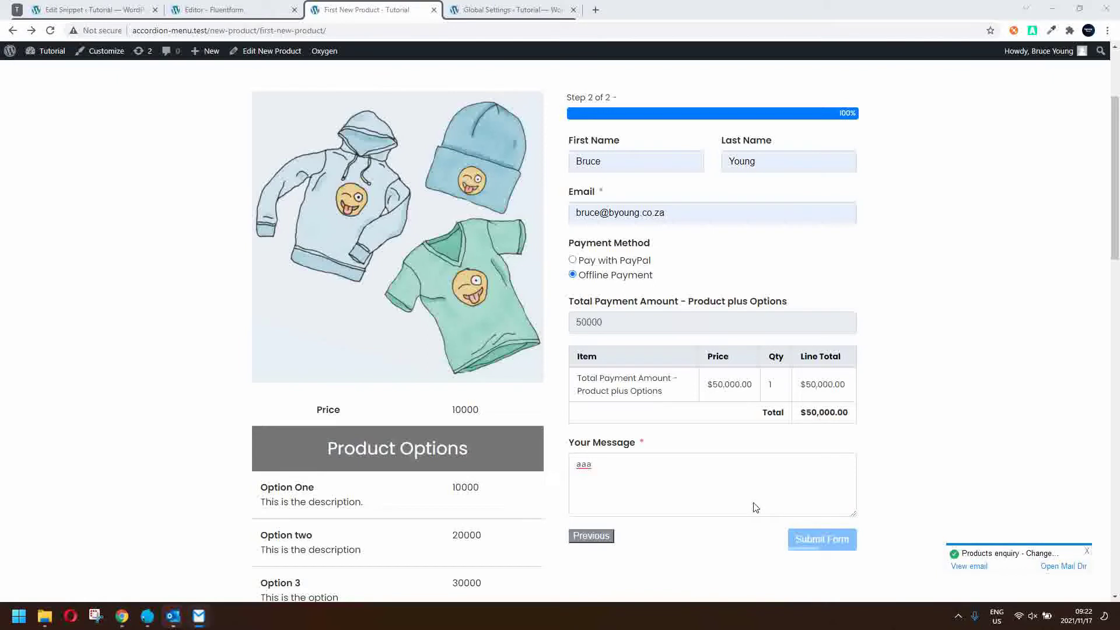
Open the Products enquiry notification email in Outlook, examine its product, options, payment summary, order and customer details, and close it.
click(969, 567)
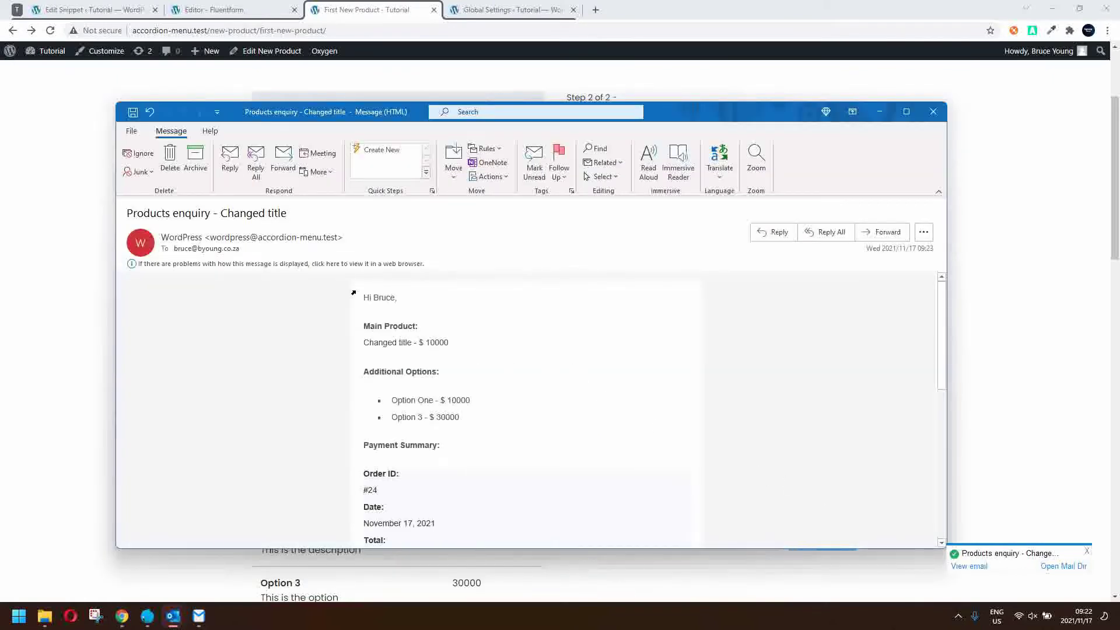
double_click(376, 301)
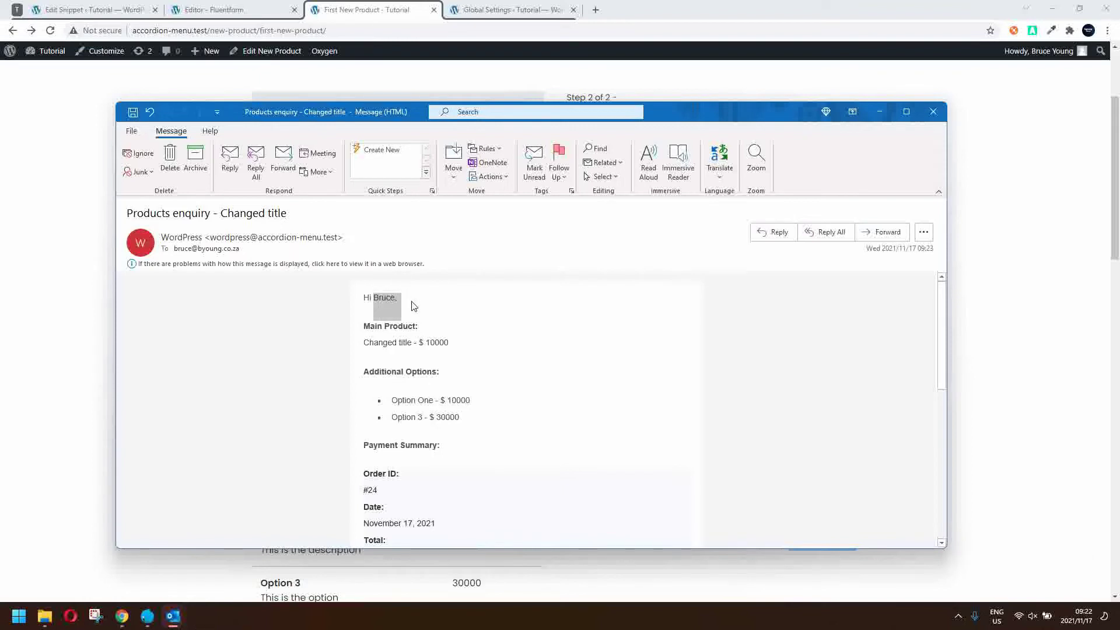
triple_click(366, 325)
click(375, 342)
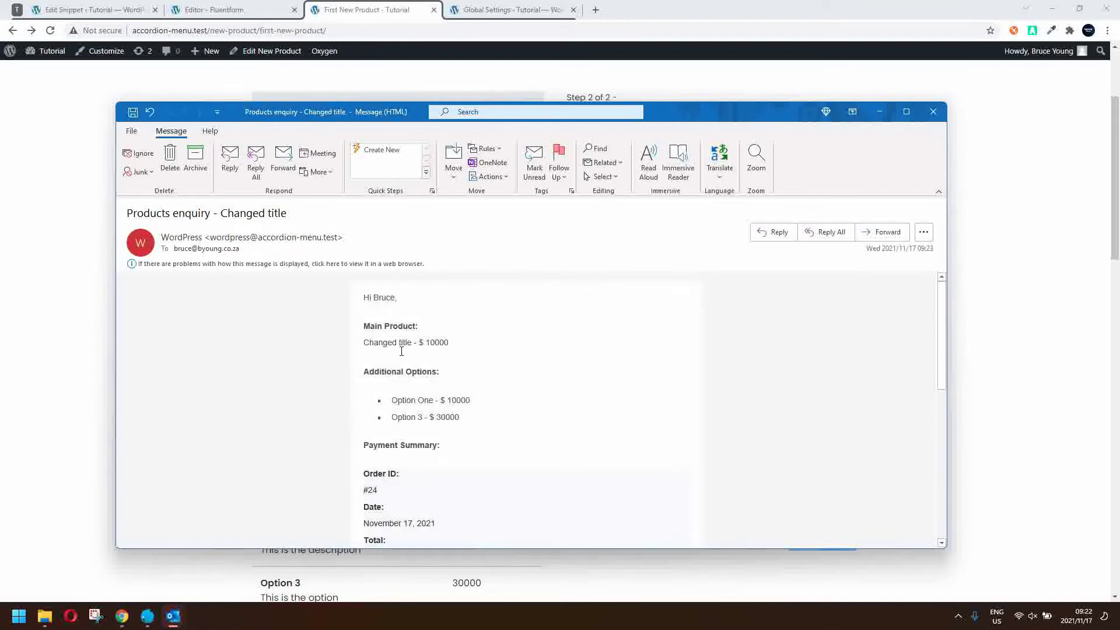
scroll(436, 427, down, 4)
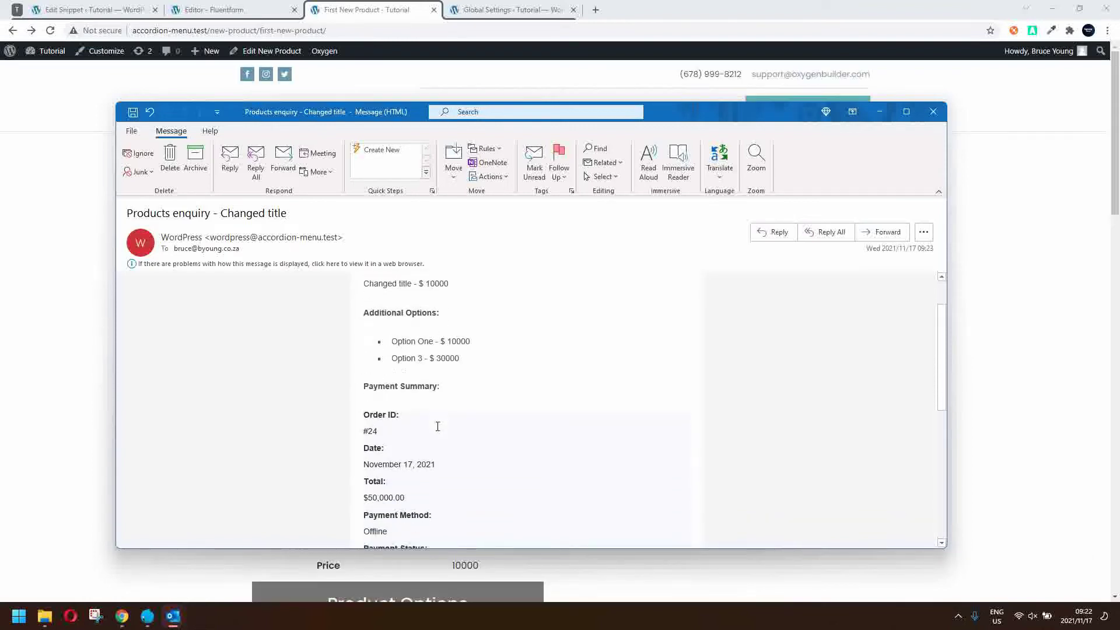
scroll(400, 407, down, 3)
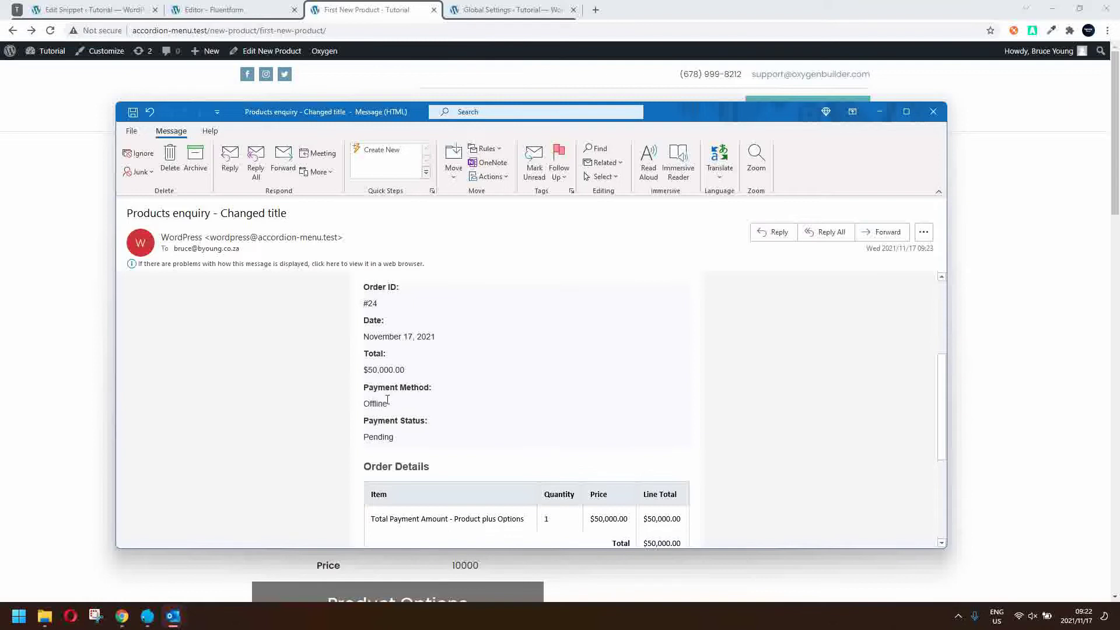
scroll(389, 436, down, 3)
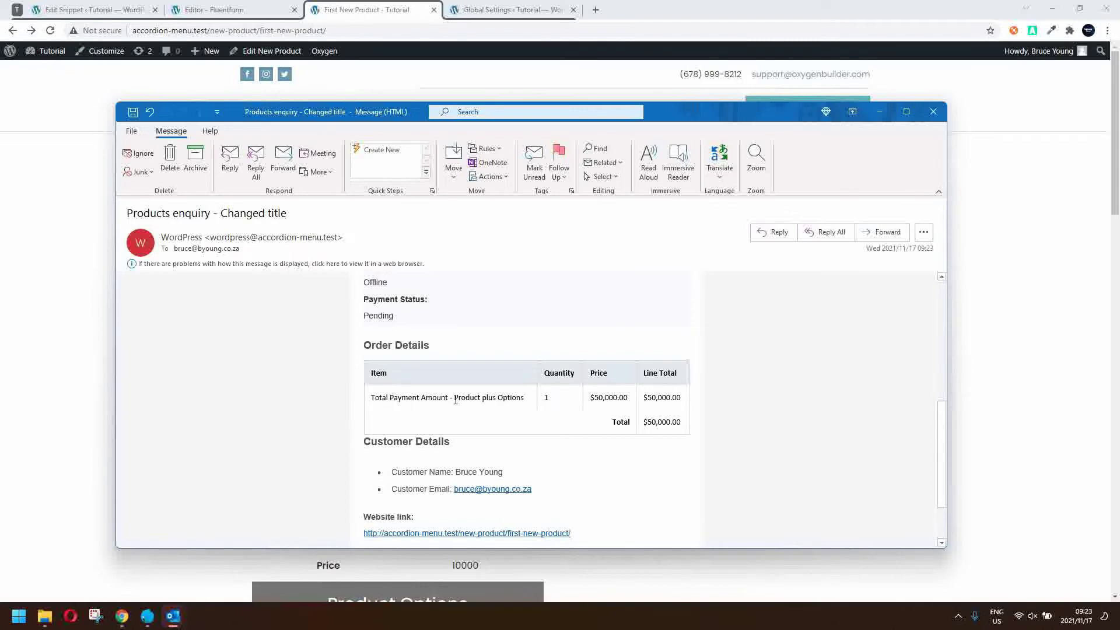
scroll(497, 401, up, 7)
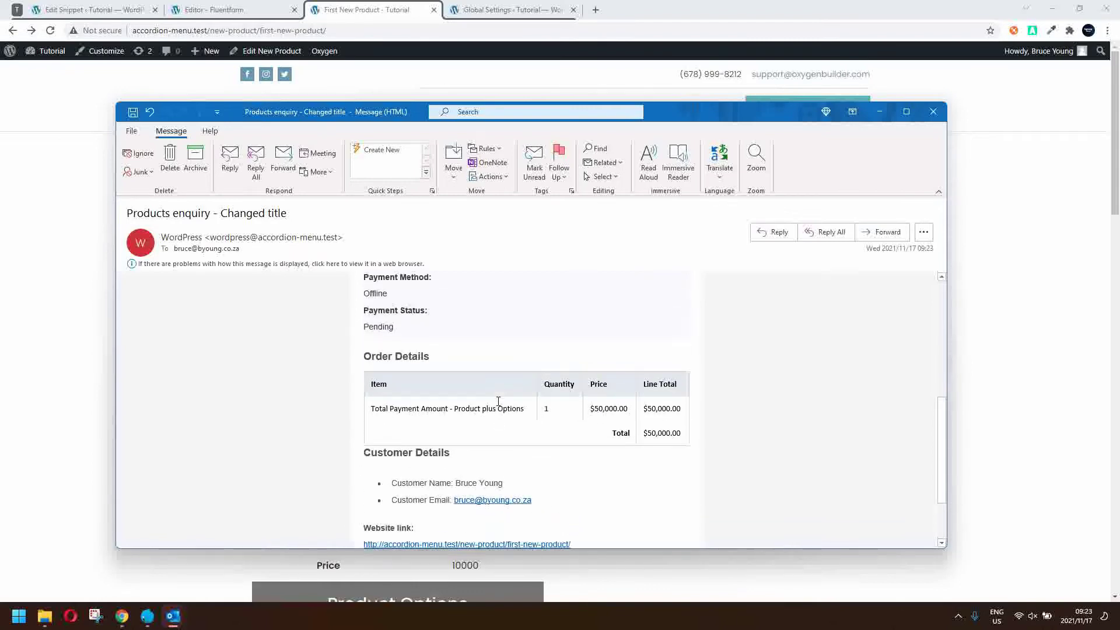
scroll(498, 402, up, 1)
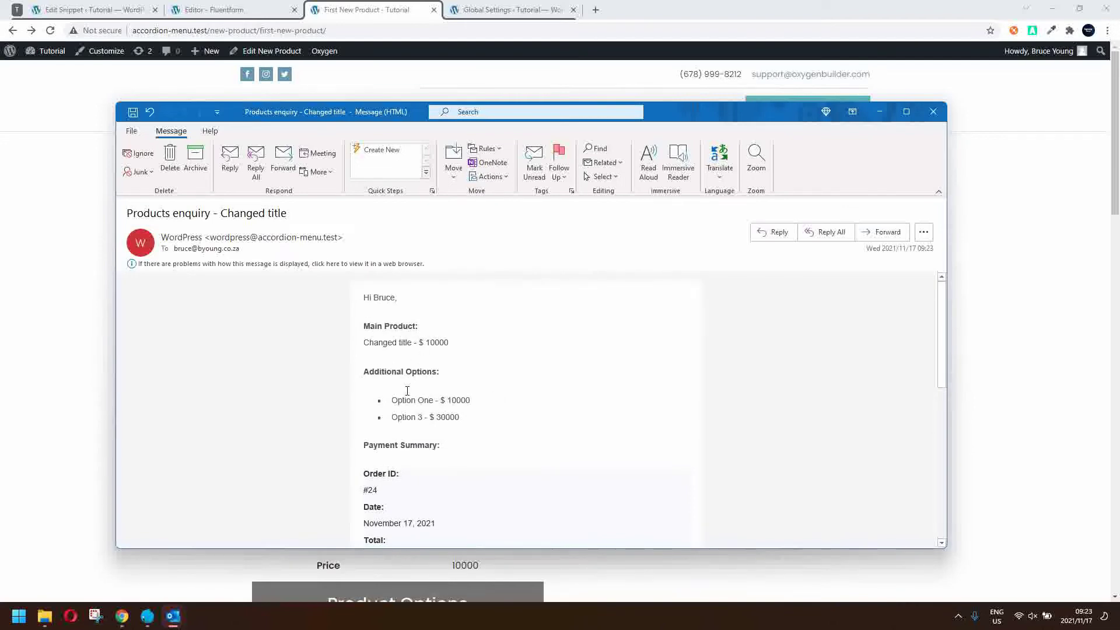
scroll(435, 411, down, 13)
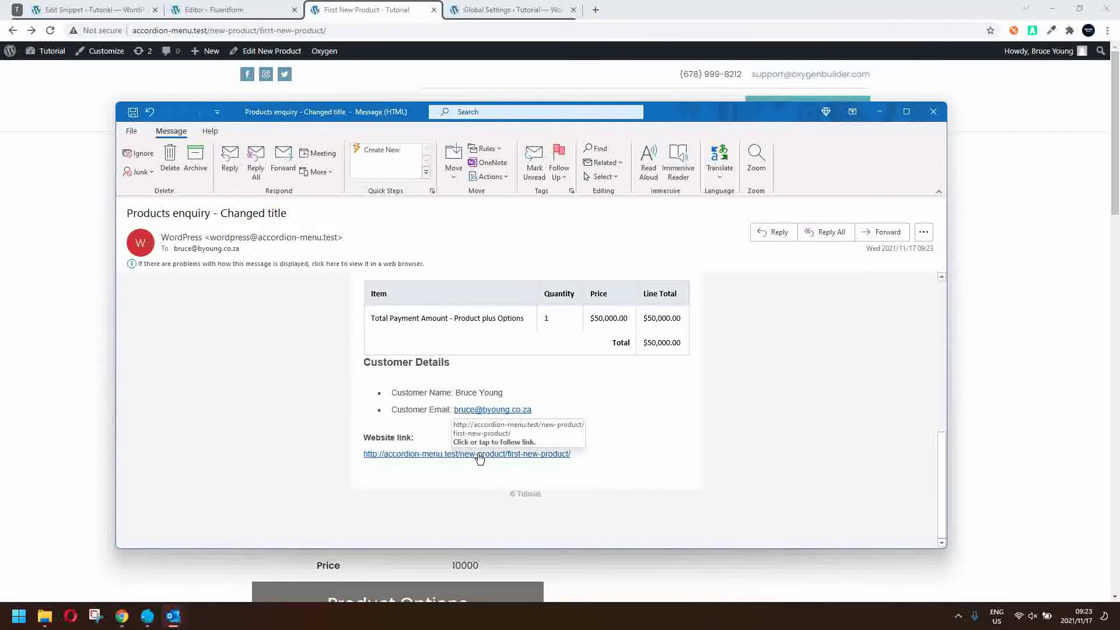
click(931, 112)
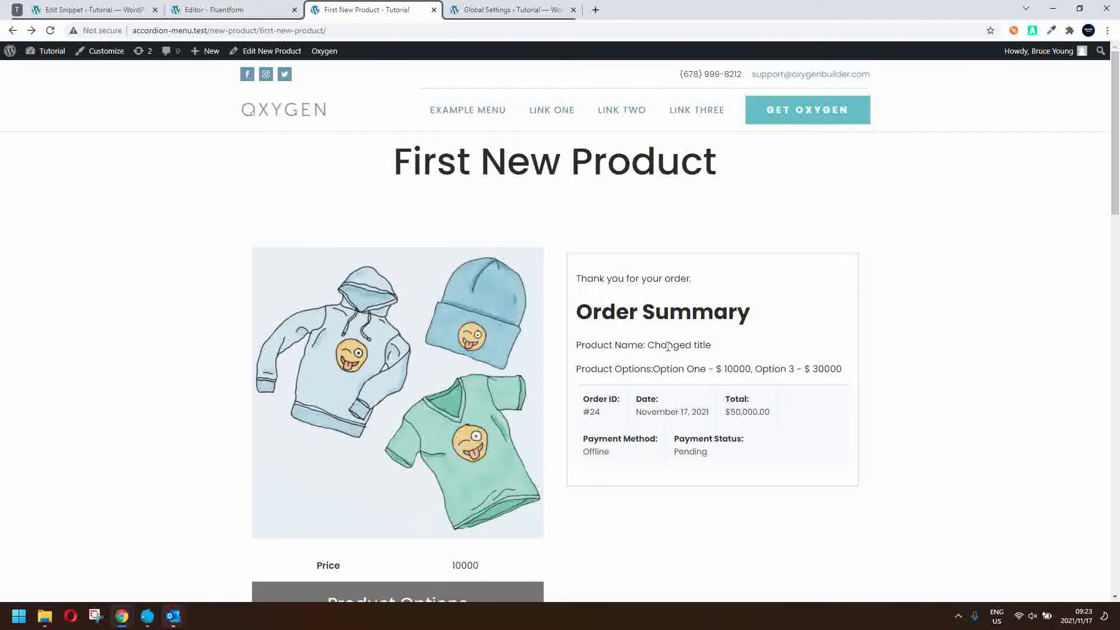
Open the New Product Form's confirmation settings and enlarge the message editor to show the whole confirmation message.
click(236, 10)
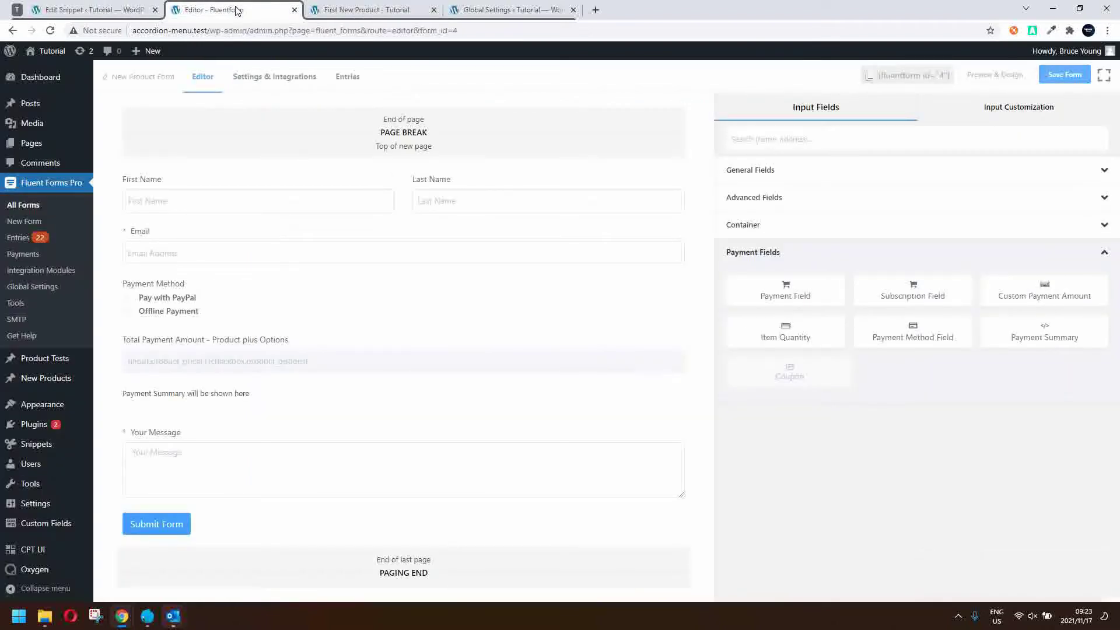
scroll(399, 250, up, 5)
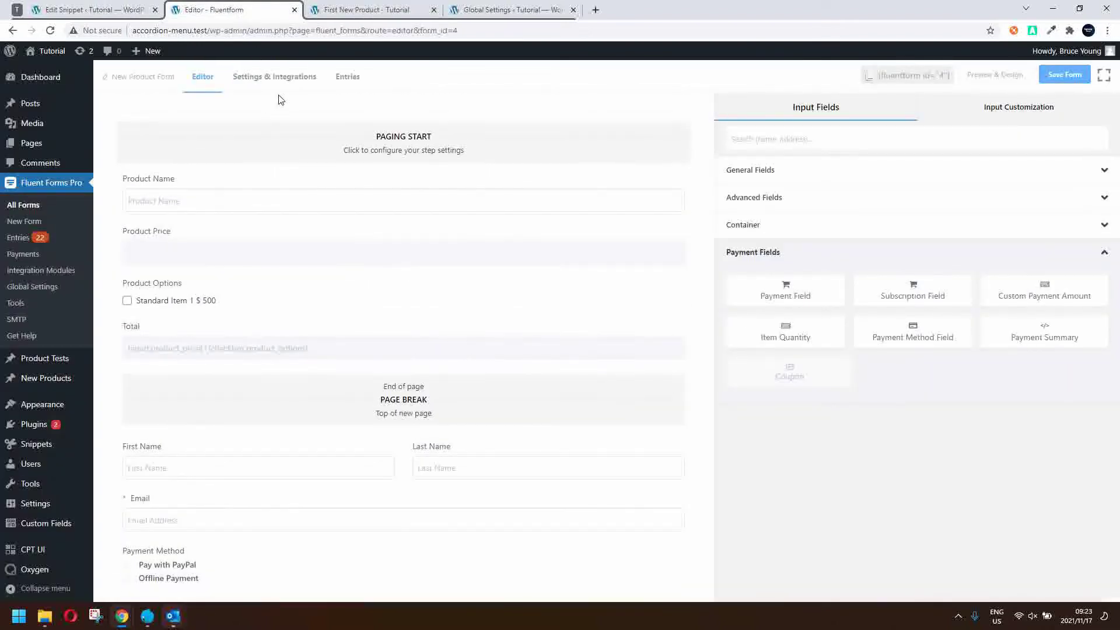
click(278, 78)
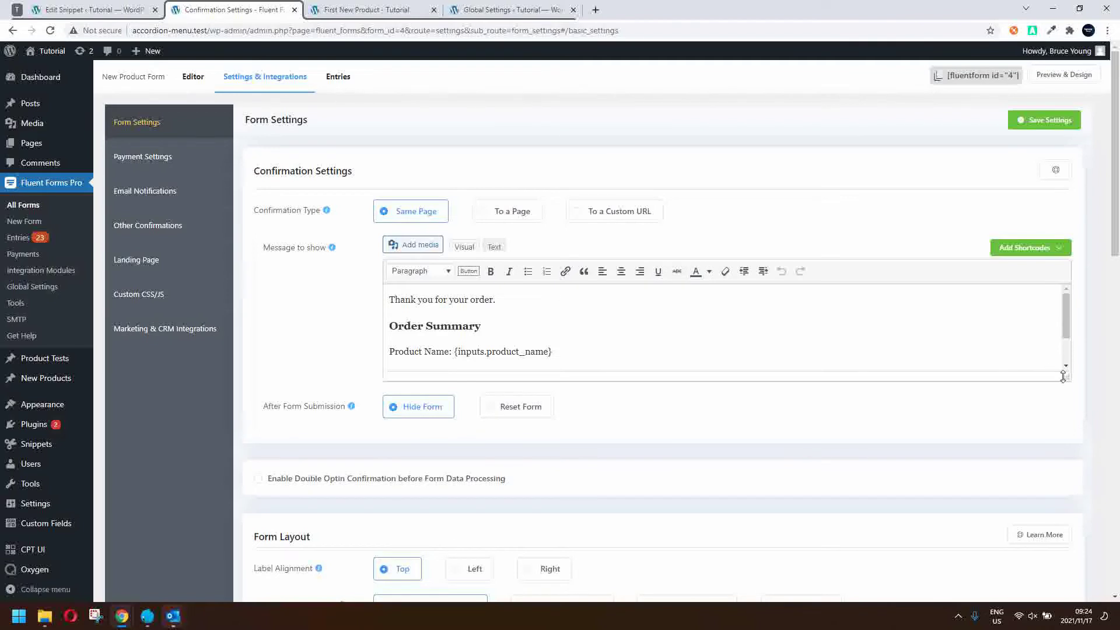
drag(1067, 376, 1066, 477)
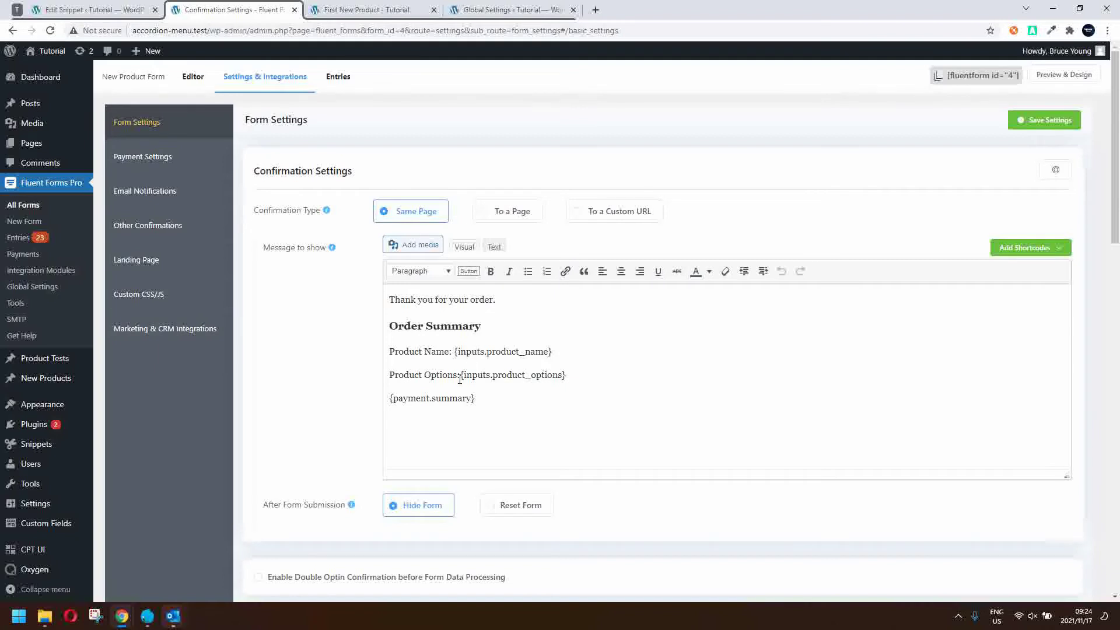
Add the line "Product Price: {inputs.product_price}" below the Product Name line in the confirmation message.
click(575, 354)
key(Return)
text(Product Price:)
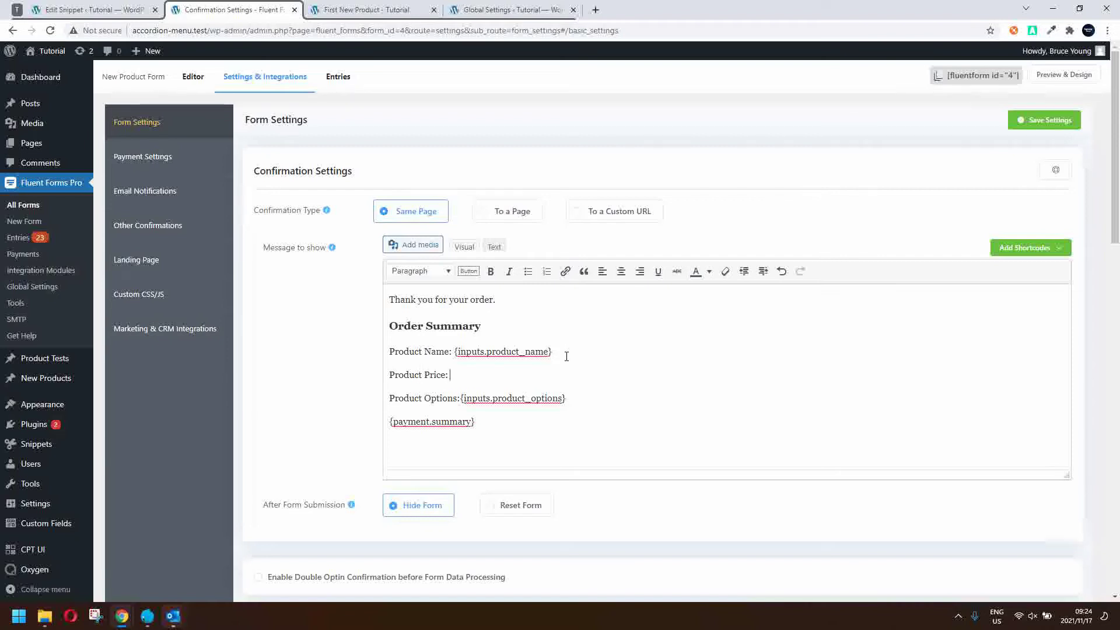
click(1017, 247)
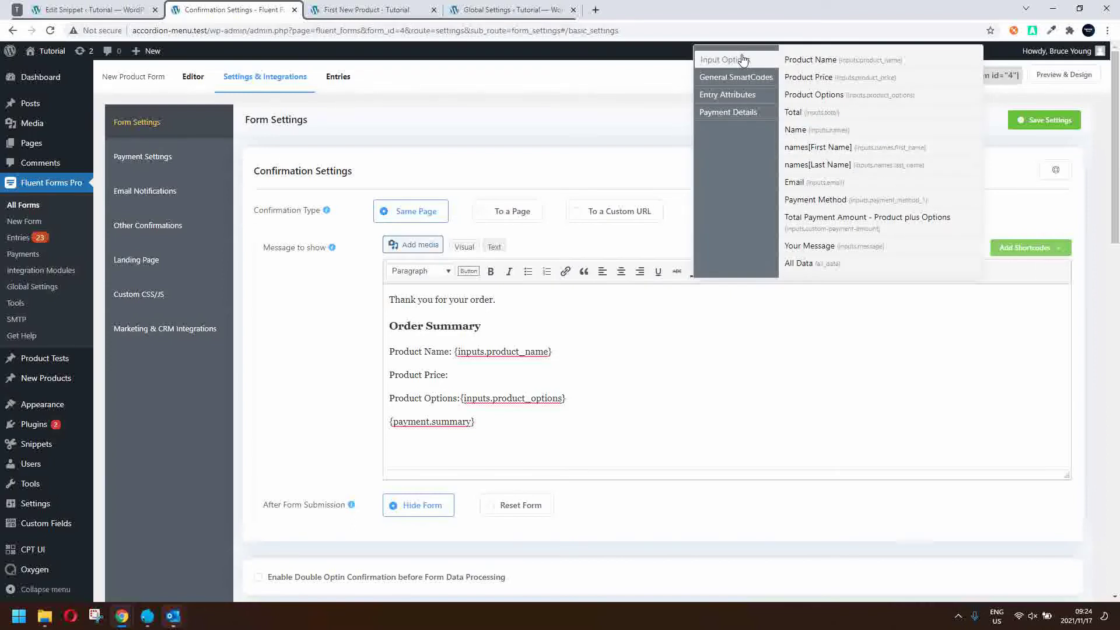
click(809, 78)
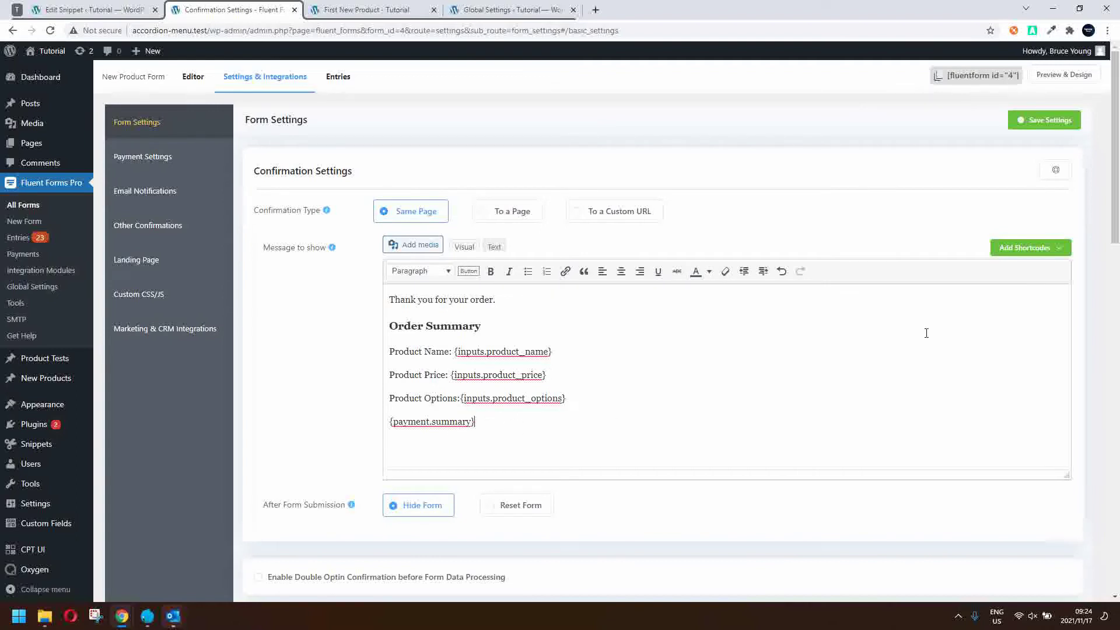
Insert the {payment.payment_total} shortcode on its own line above {payment.summary} in the confirmation message and save the settings.
click(1027, 247)
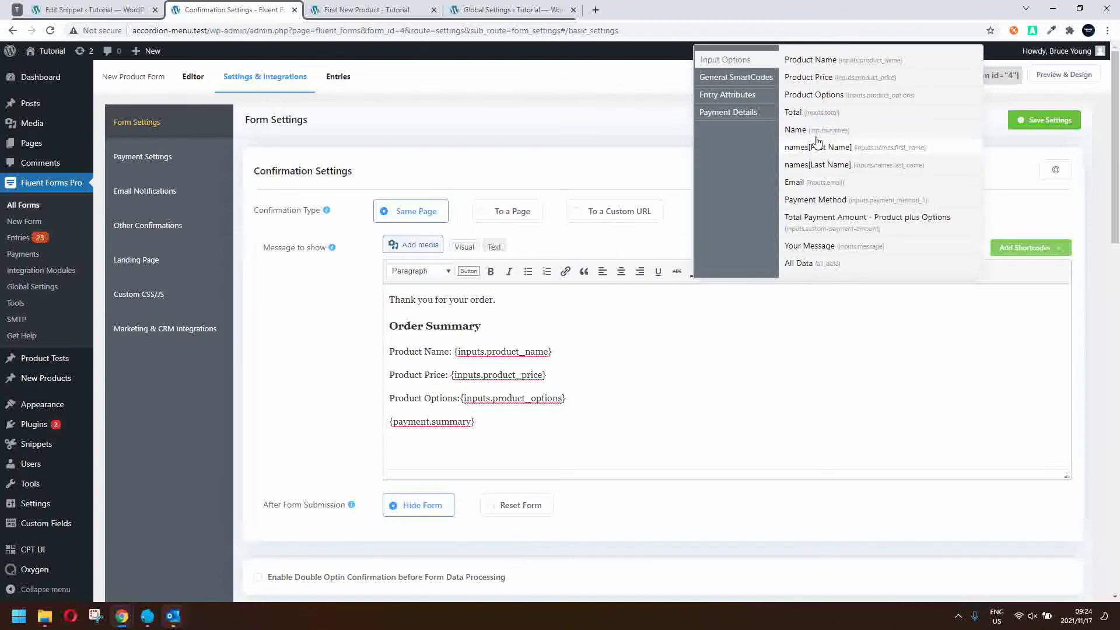
click(721, 114)
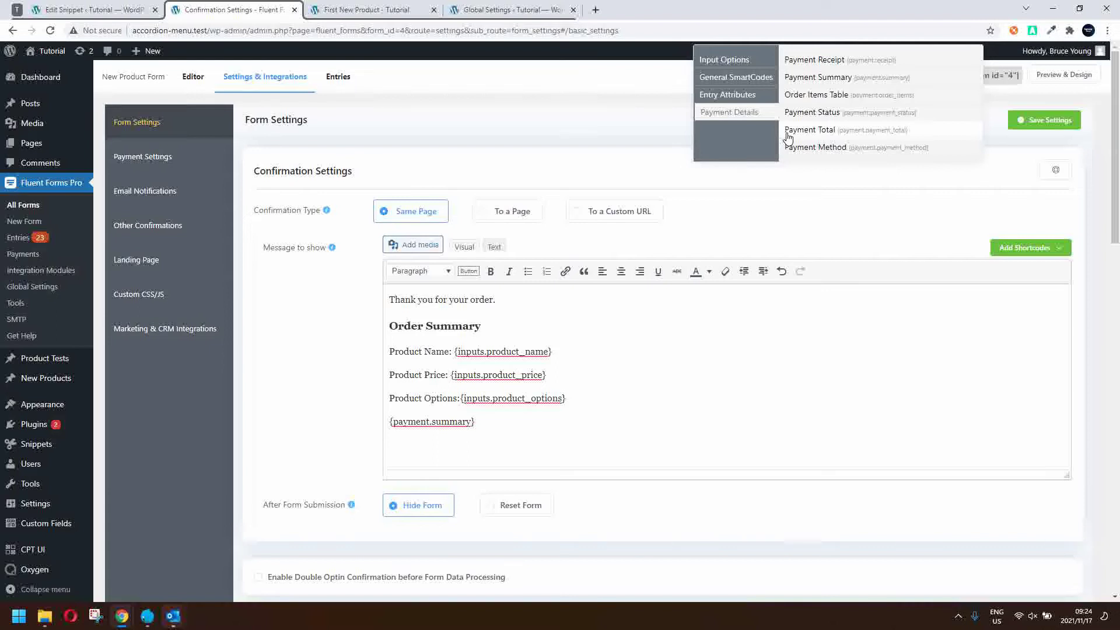
click(809, 130)
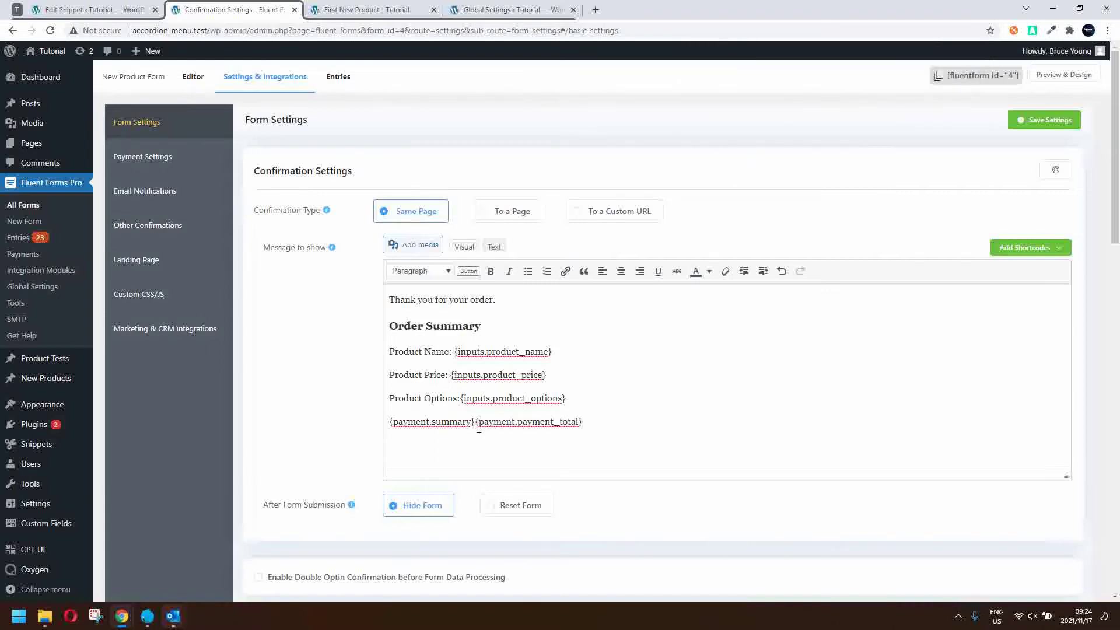
drag(475, 426, 609, 430)
key(ctrl+c)
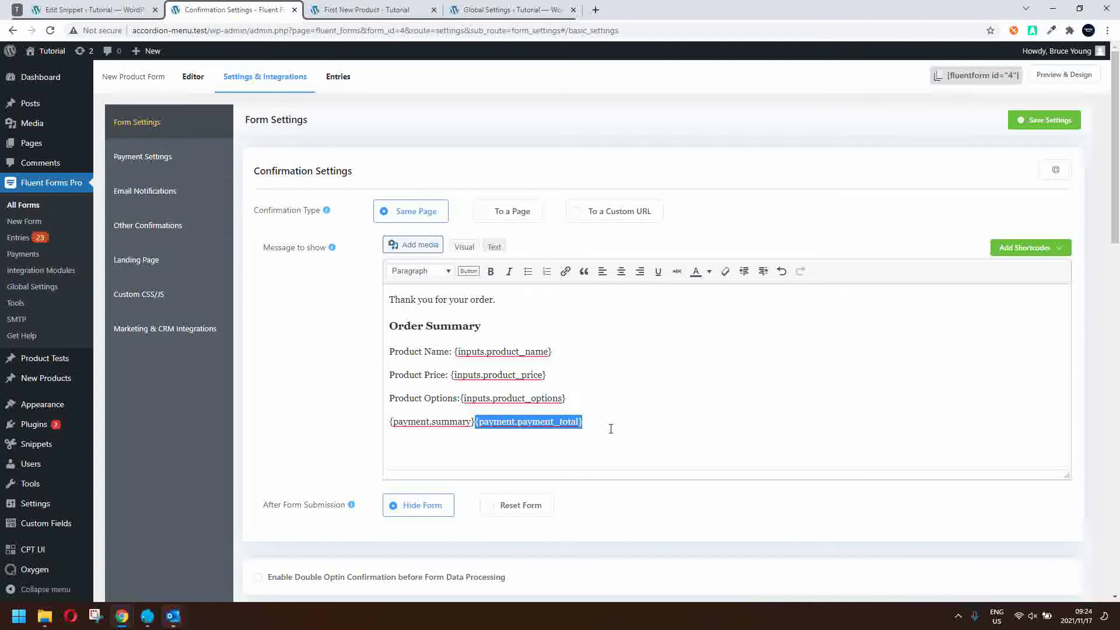
key(BackSpace)
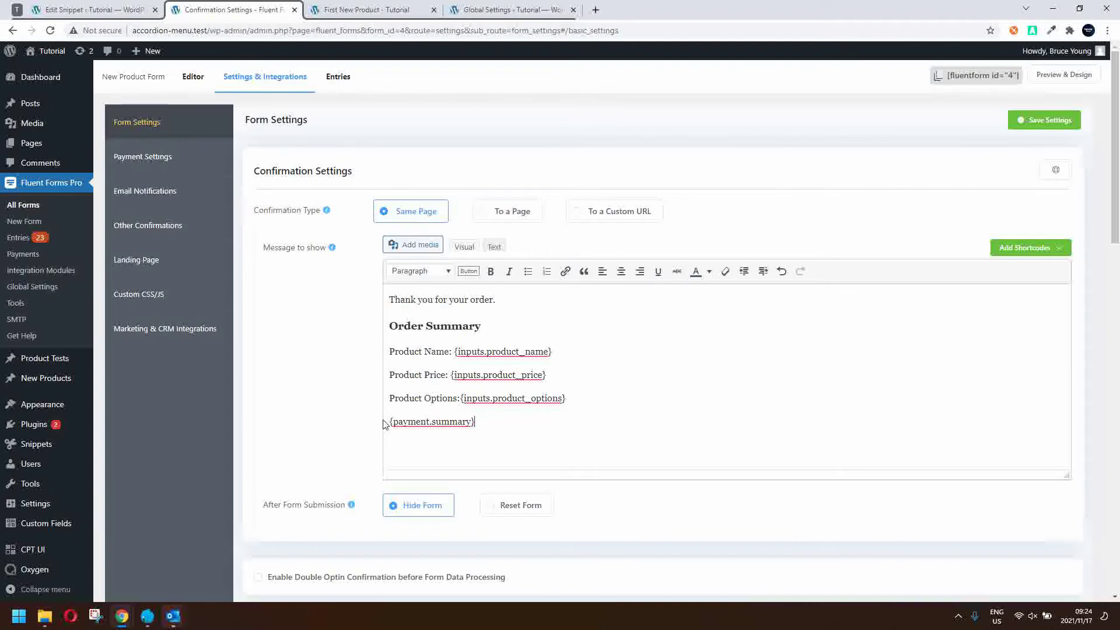
key(ctrl+v)
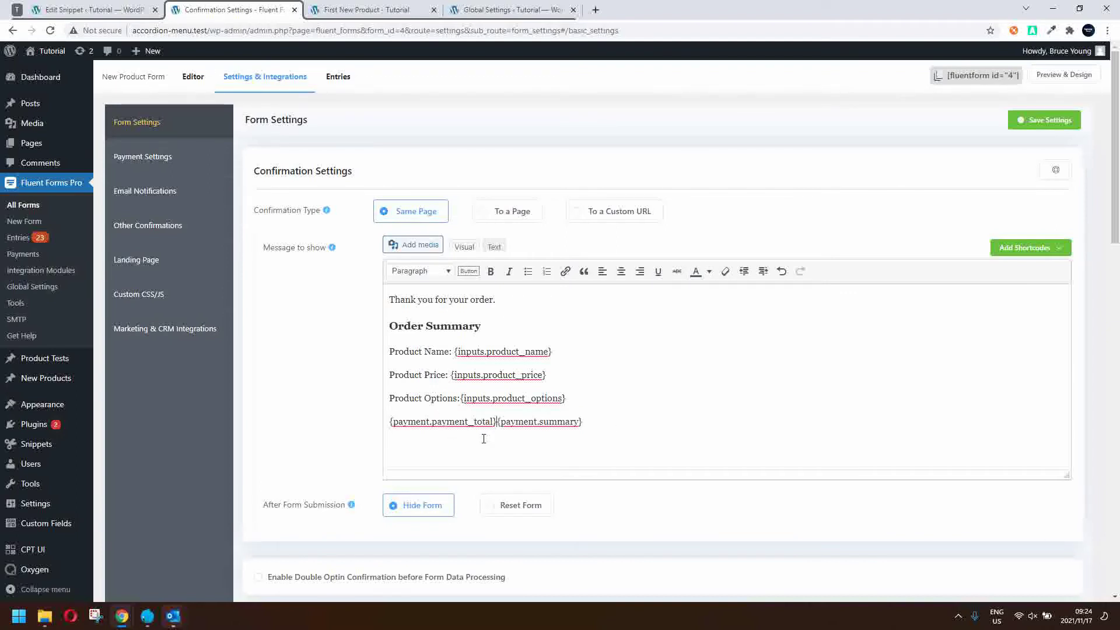
key(Return)
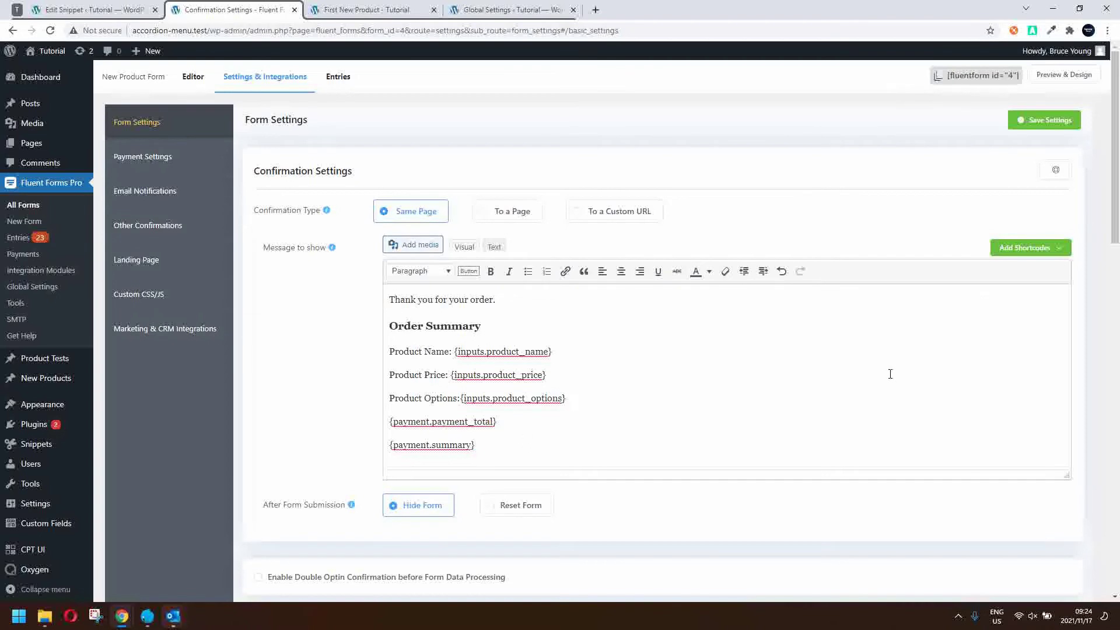
scroll(890, 374, down, 15)
click(1032, 547)
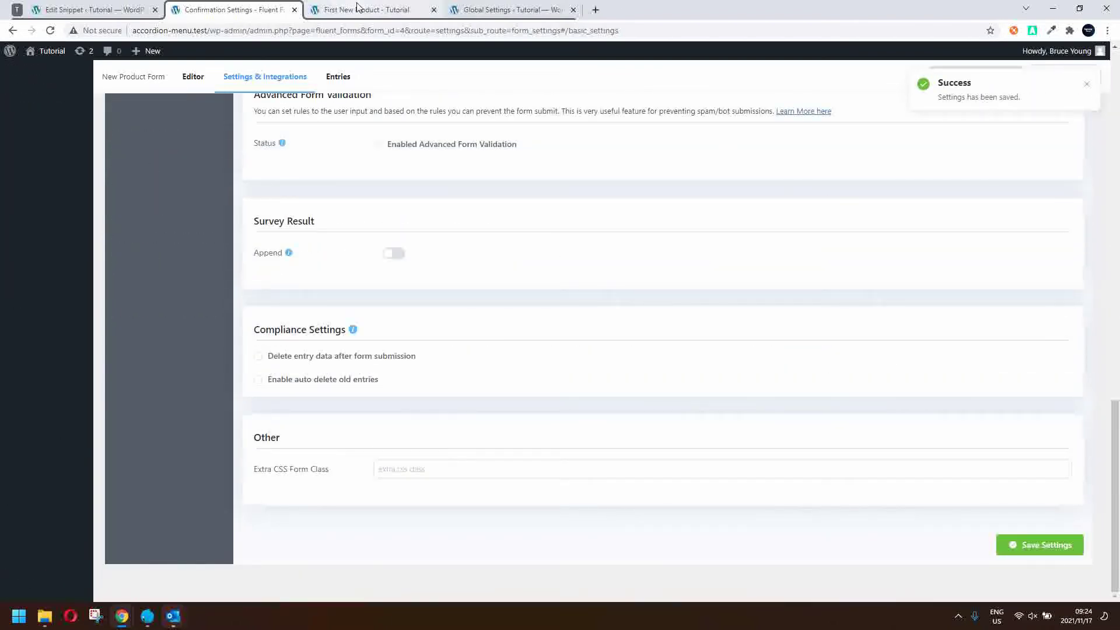
Return to the First New Product page, select Option One, Option two and Option 3, and proceed to the second step.
click(358, 8)
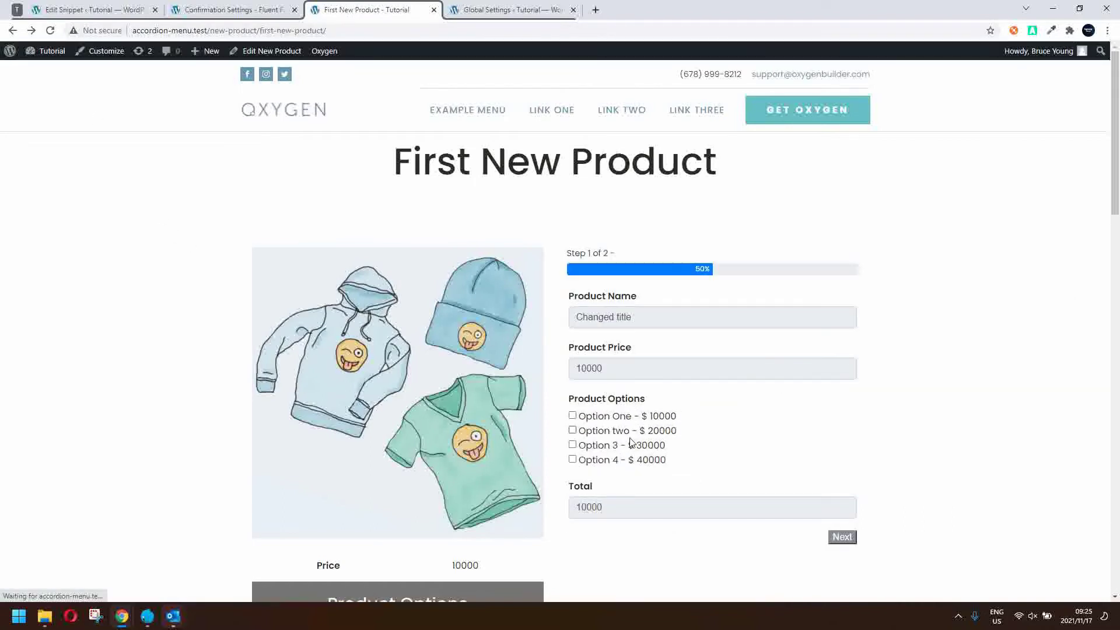
click(602, 446)
click(607, 432)
click(605, 417)
click(841, 536)
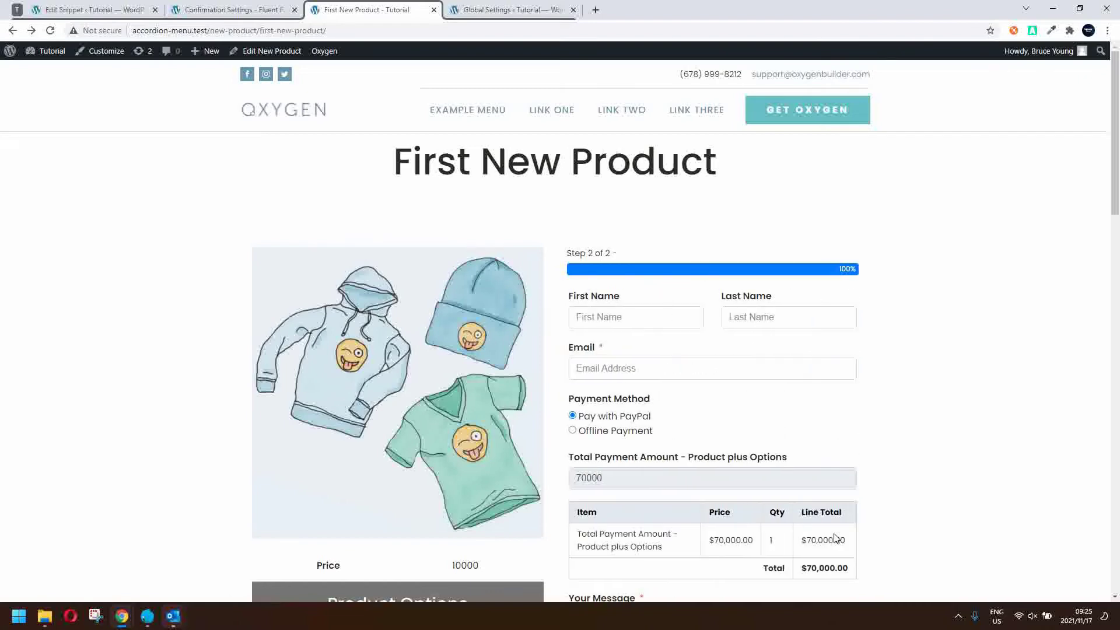
Fill in the customer's name and email, choose Offline Payment, enter the message "asdf" and submit the form.
click(600, 316)
click(625, 358)
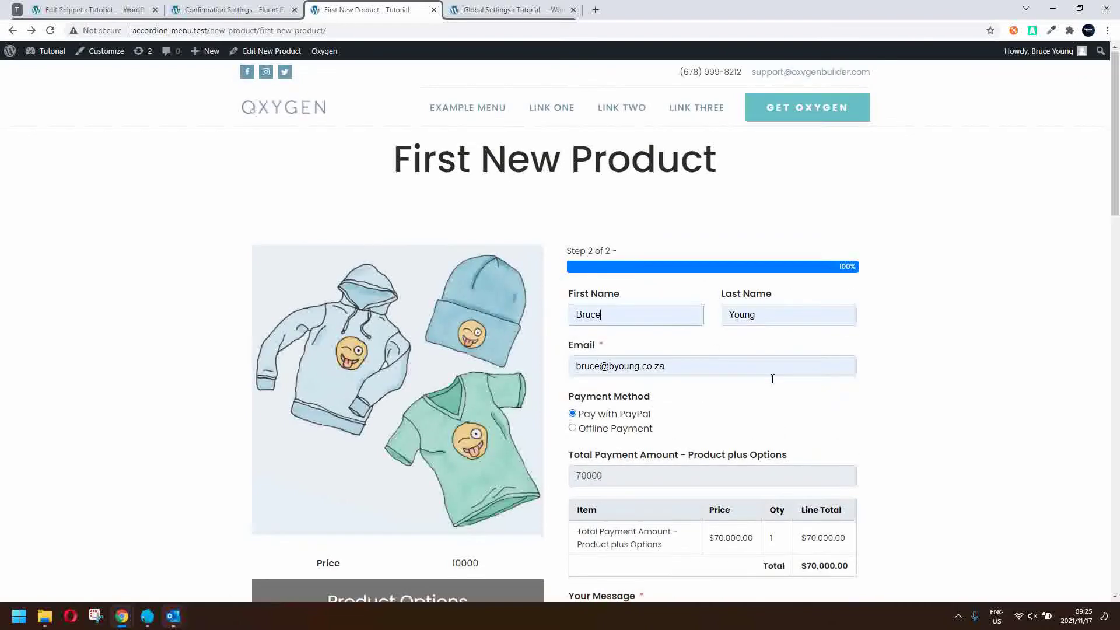
scroll(772, 378, down, 3)
click(613, 218)
click(612, 399)
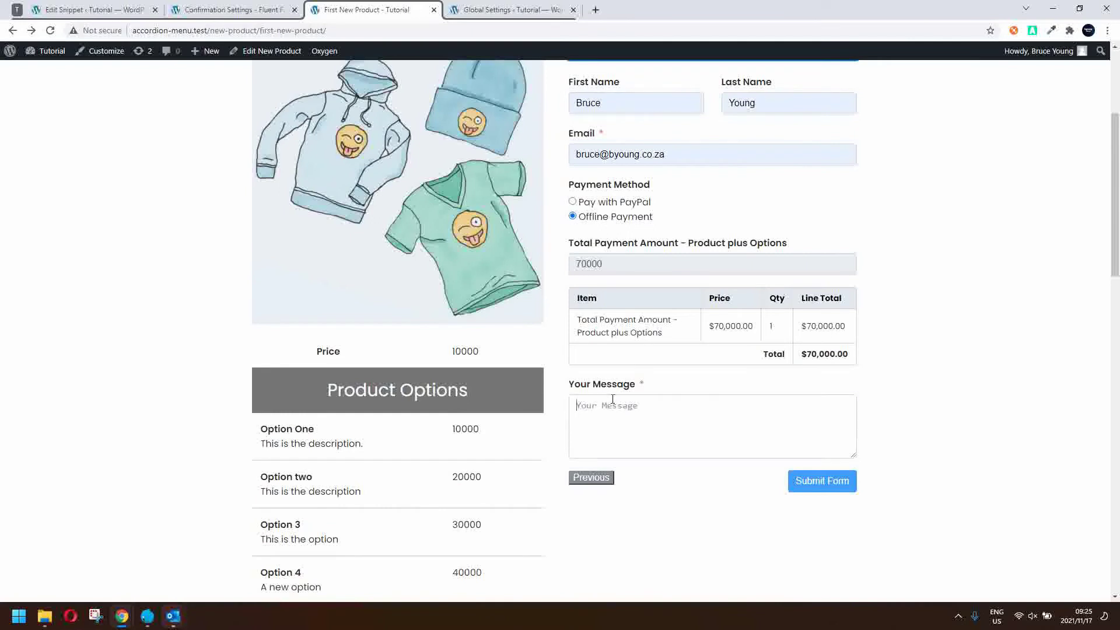
text(asdf)
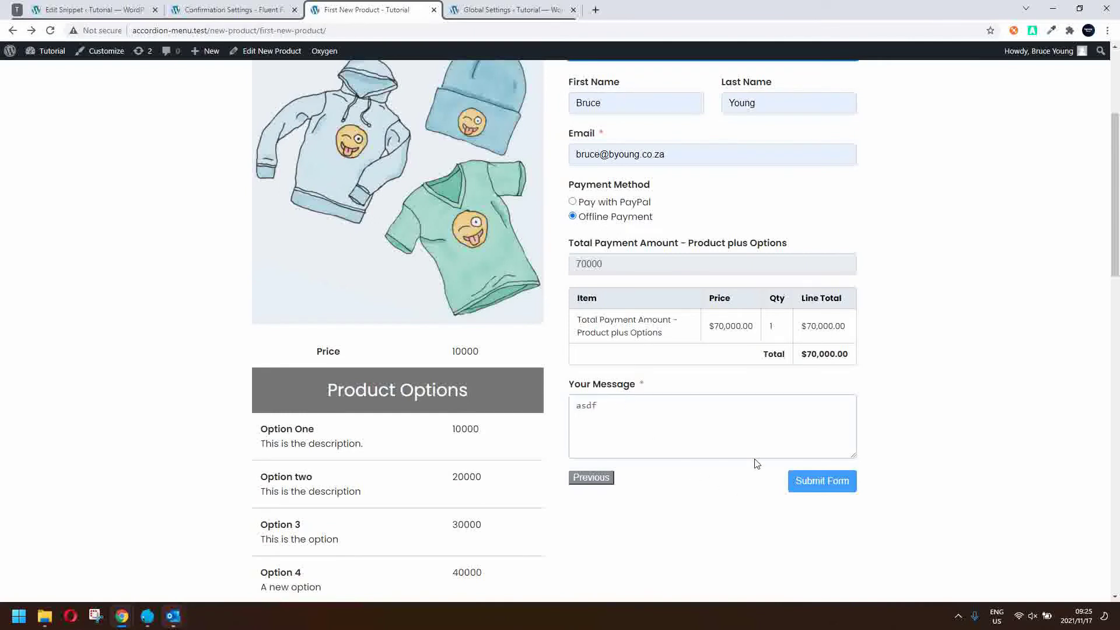
click(811, 485)
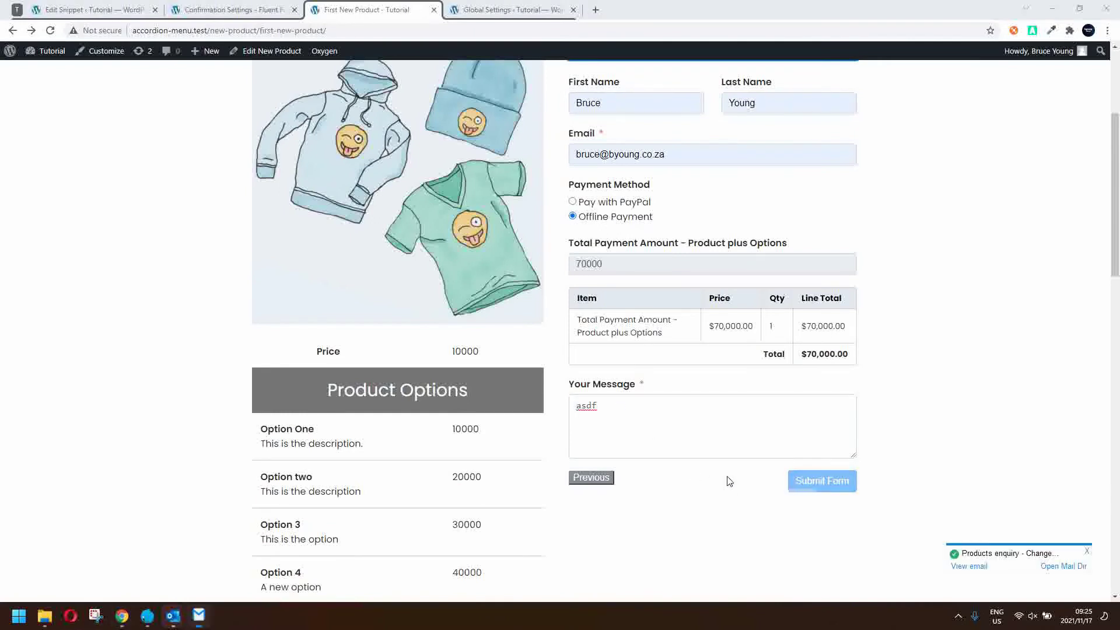
Open the new products enquiry notification email, read through its order details, and close it.
click(962, 566)
scroll(485, 403, down, 8)
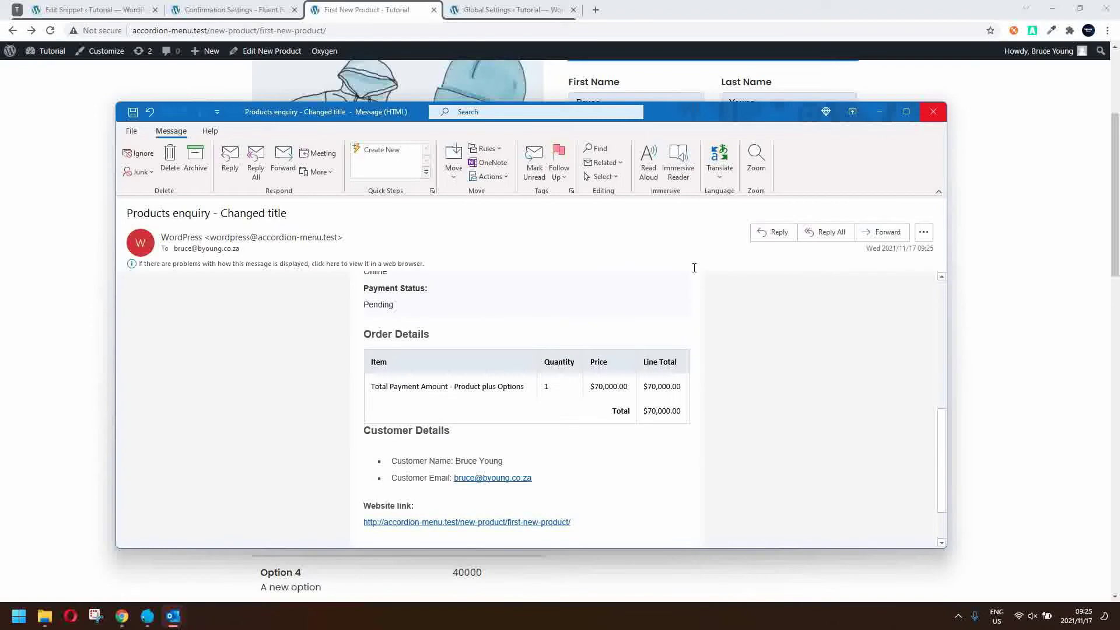
click(932, 112)
Review the product price, product options and payment total in the order summary on the First New Product page.
scroll(845, 233, up, 3)
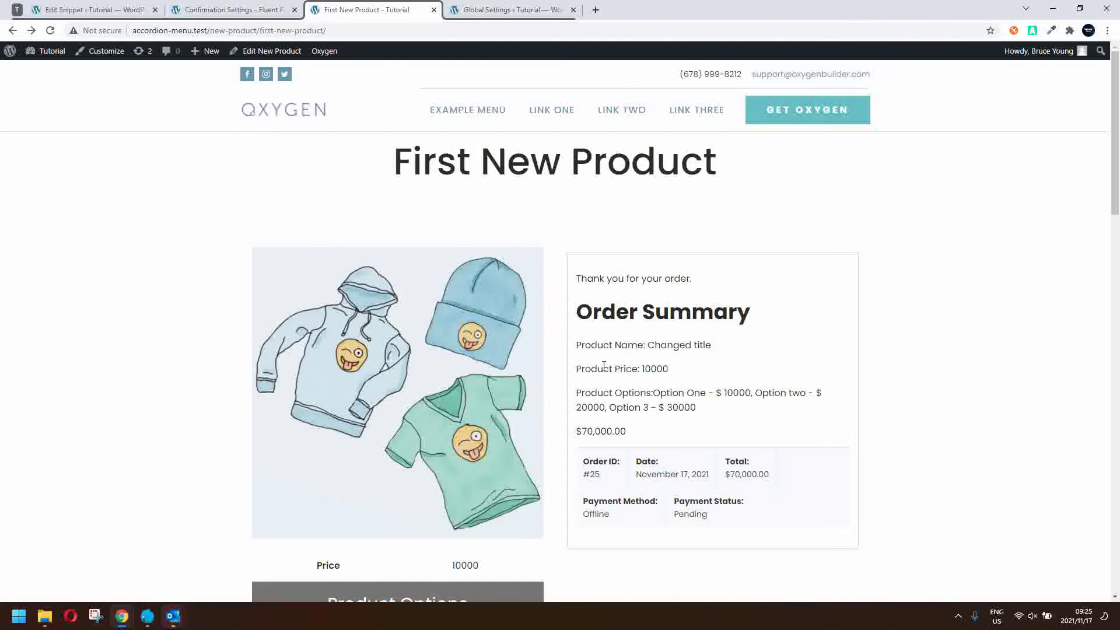
drag(642, 370, 690, 375)
drag(582, 395, 793, 406)
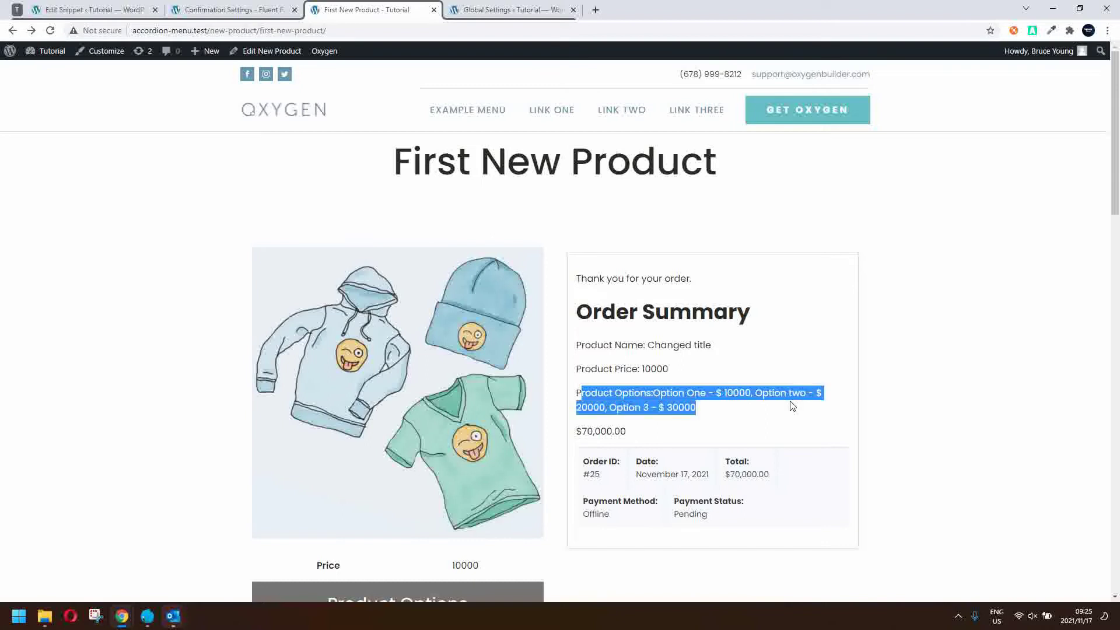
drag(575, 436, 630, 438)
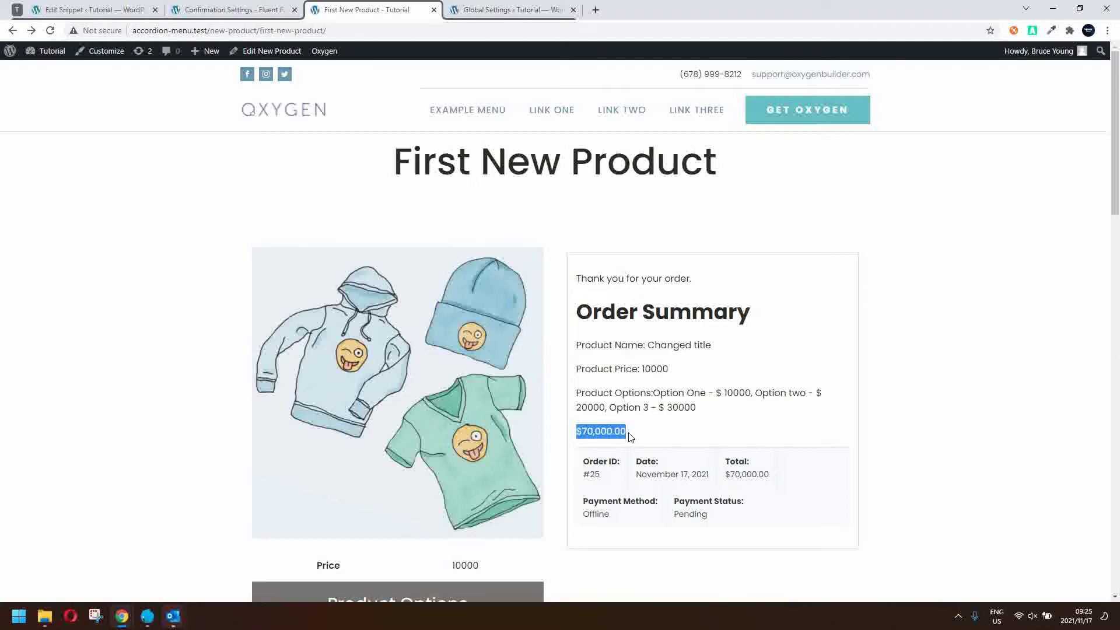
click(763, 505)
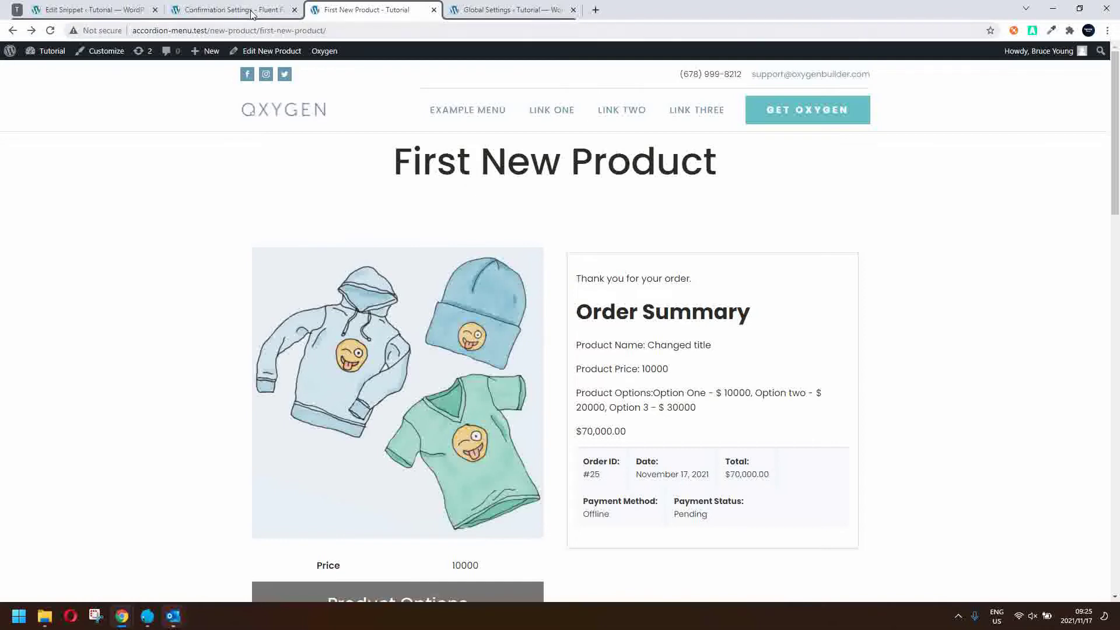
In the confirmation message, add the label "Payment Total:" before {payment.payment_total} and a "$" before {inputs.product_price}.
click(232, 9)
scroll(343, 143, up, 15)
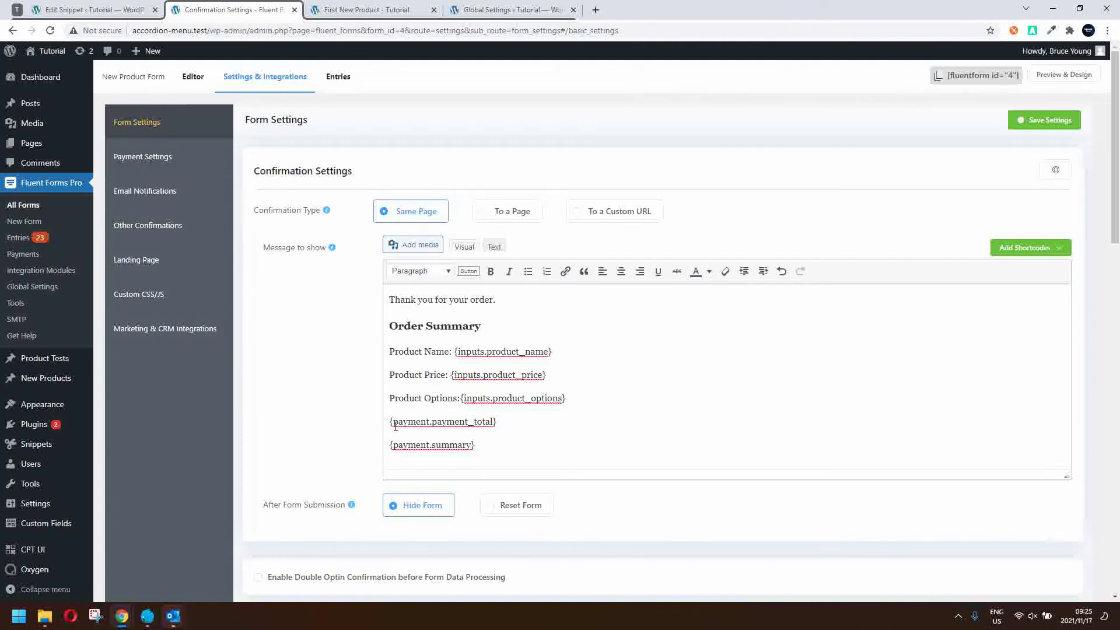
text(Paymetn)
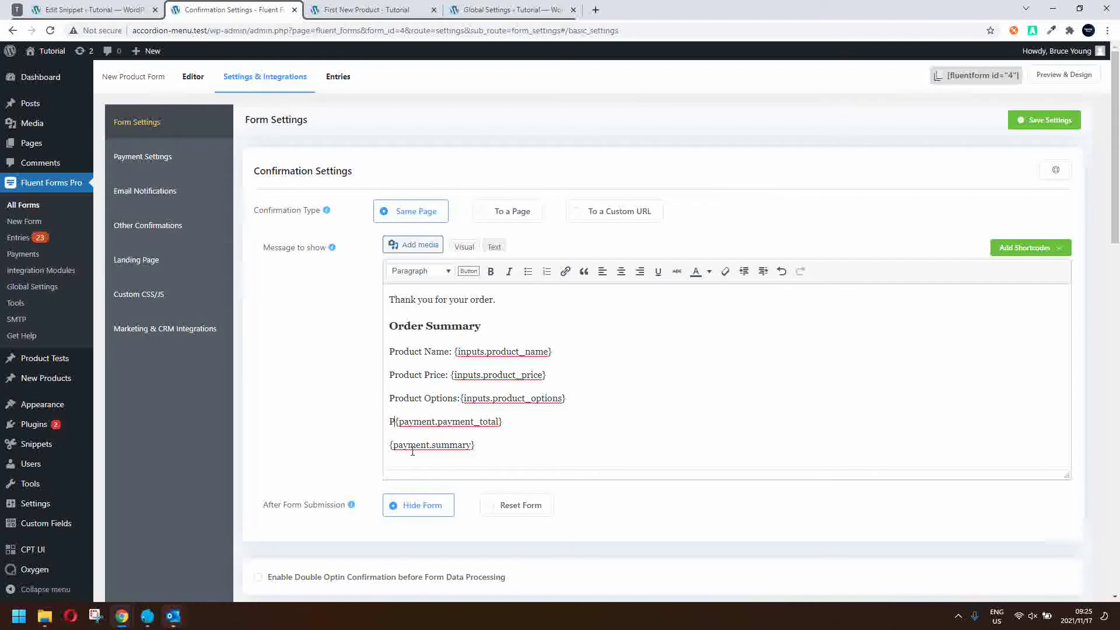
key(BackSpace)
key(BackSpace)
key(BackSpace)
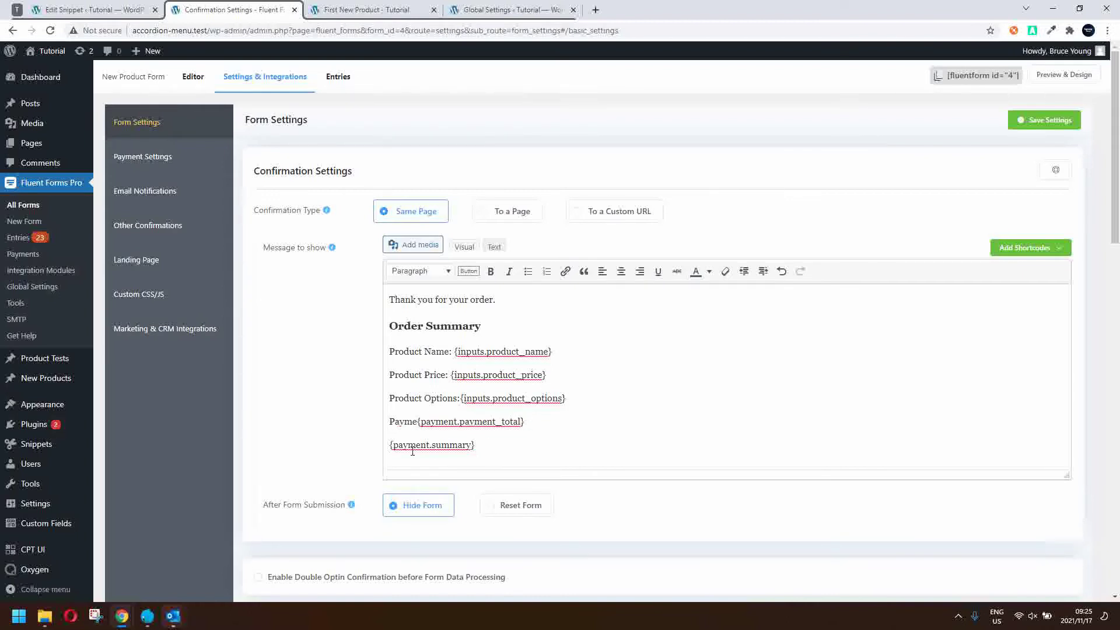
text(nt Total: )
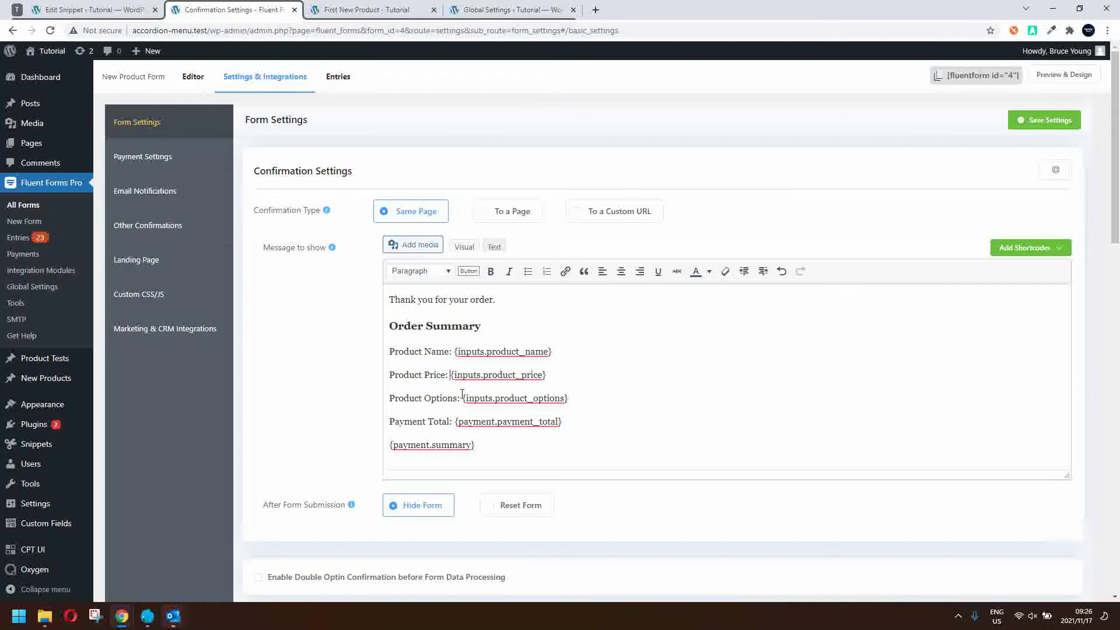
text( $)
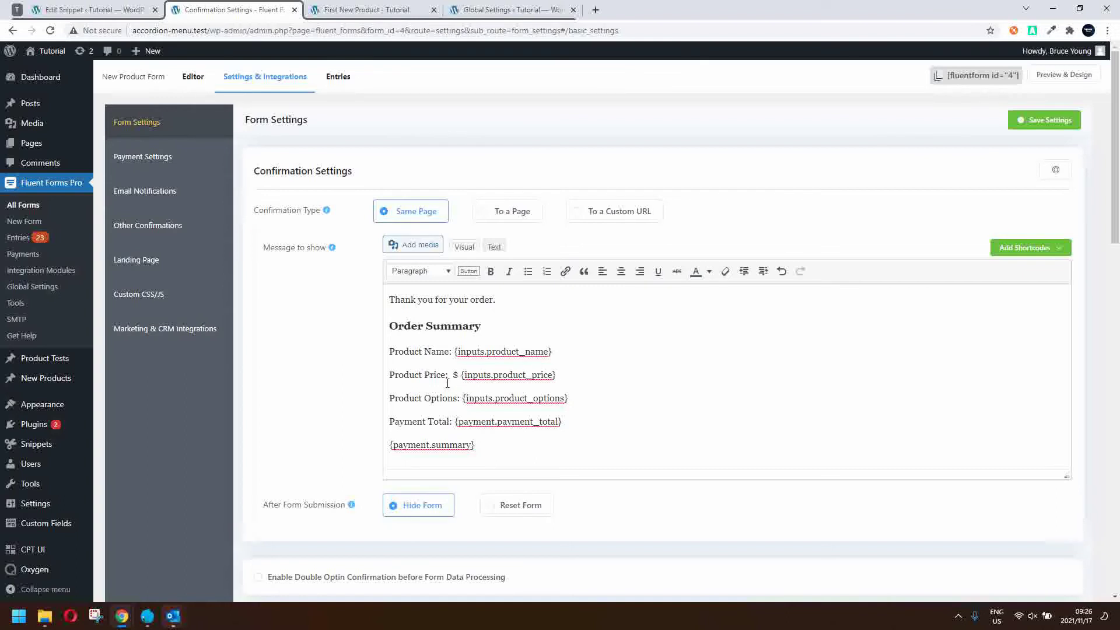
Make the Product Name, Product Price, Product Options and Payment Total labels bold in the confirmation message.
drag(453, 351, 386, 351)
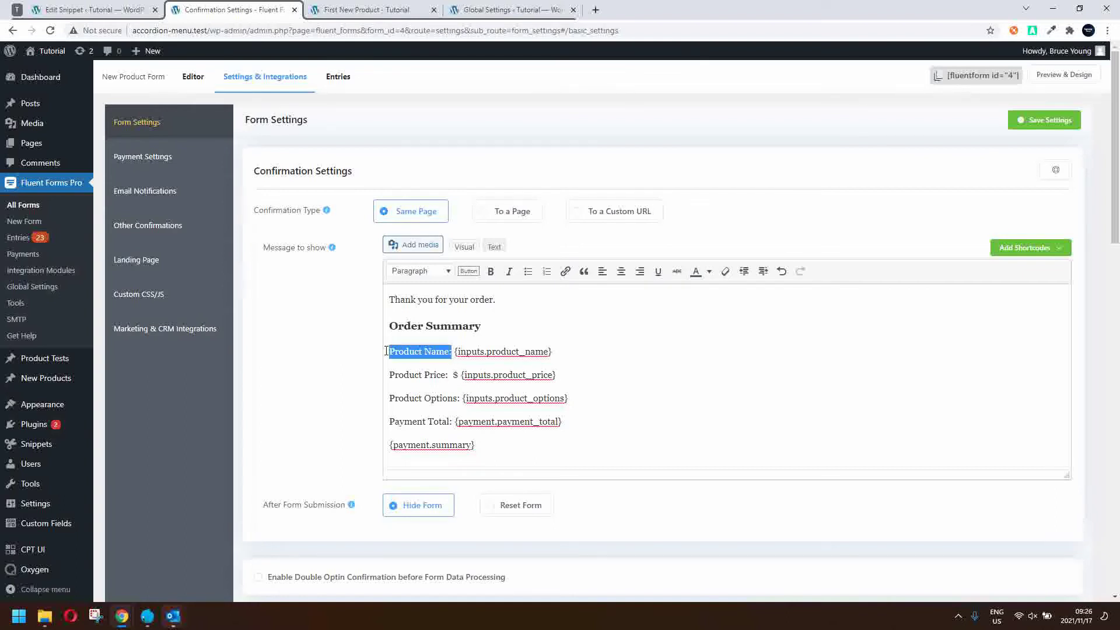
key(ctrl+b)
click(447, 374)
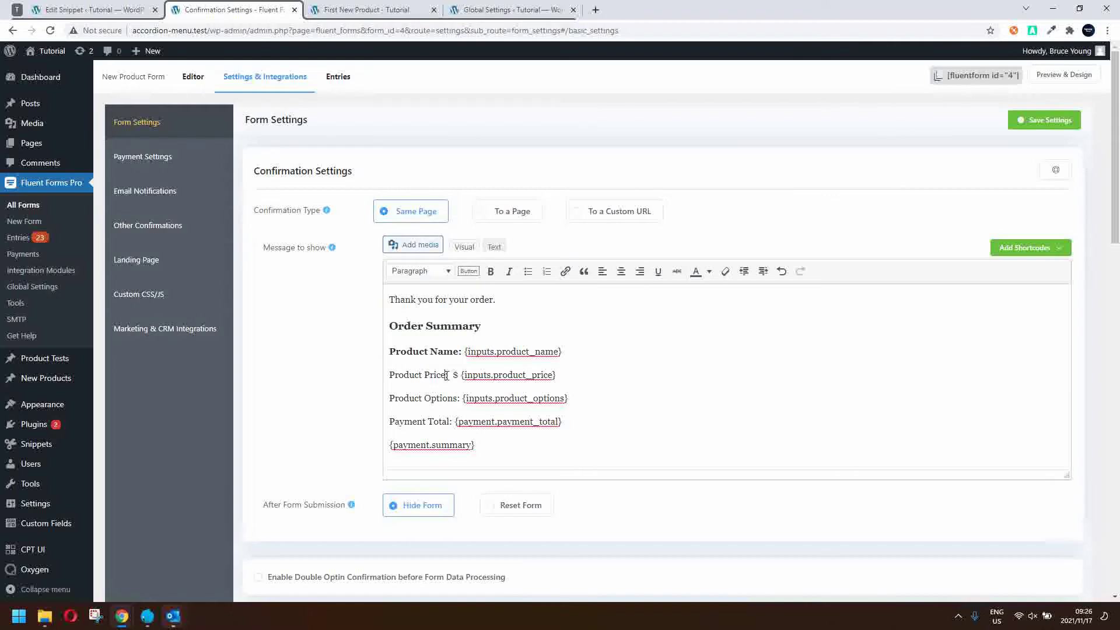
drag(453, 376, 387, 375)
key(ctrl+b)
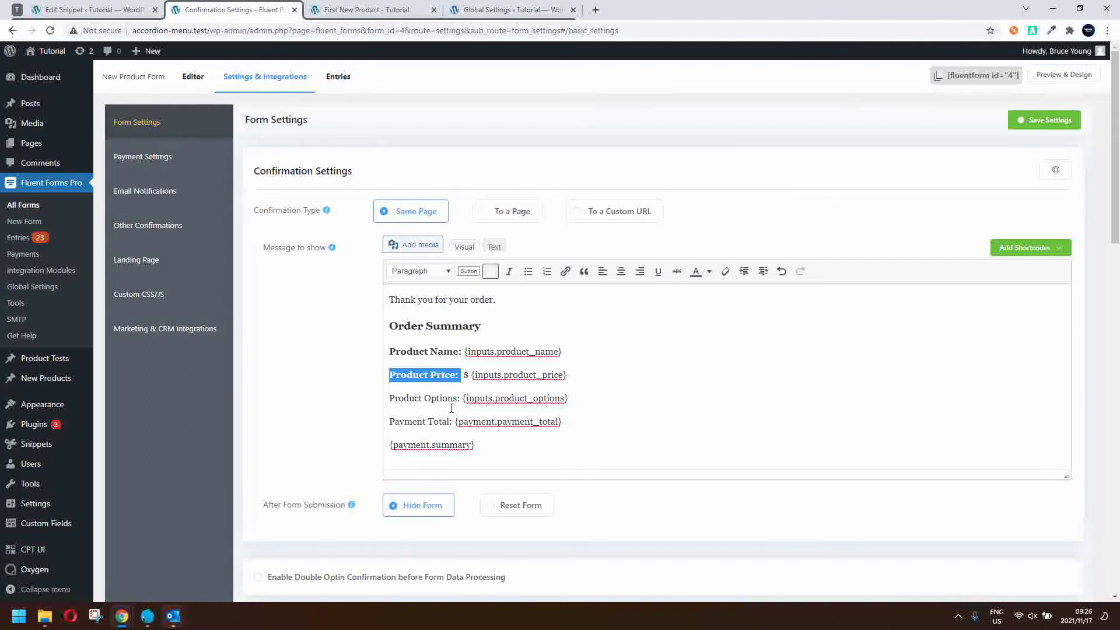
drag(461, 398, 387, 398)
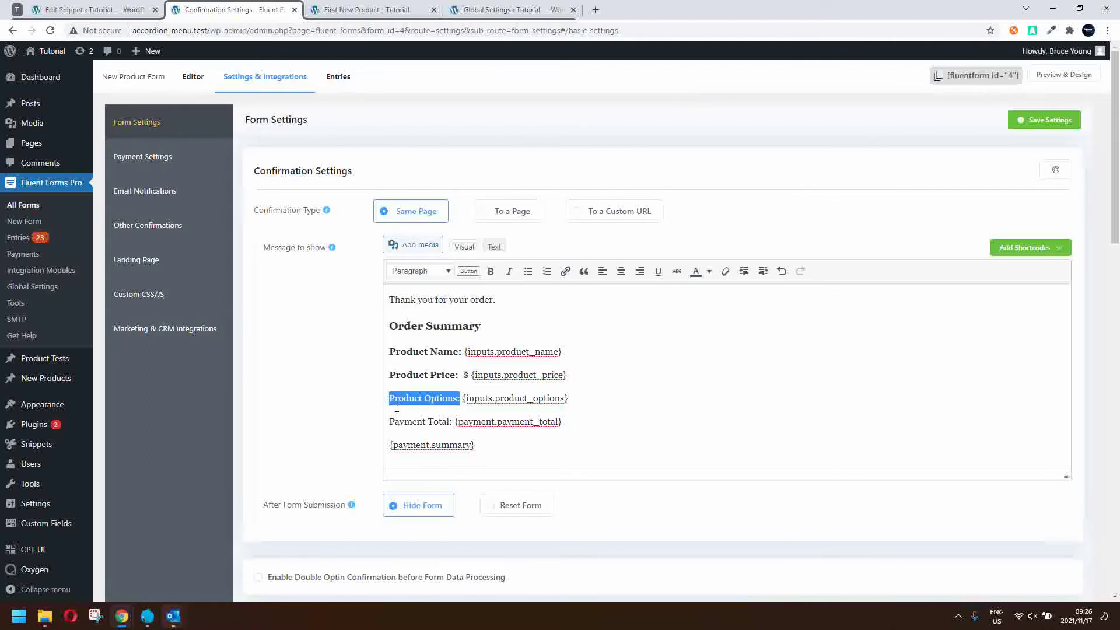
key(ctrl+b)
drag(454, 423, 386, 421)
key(ctrl+b)
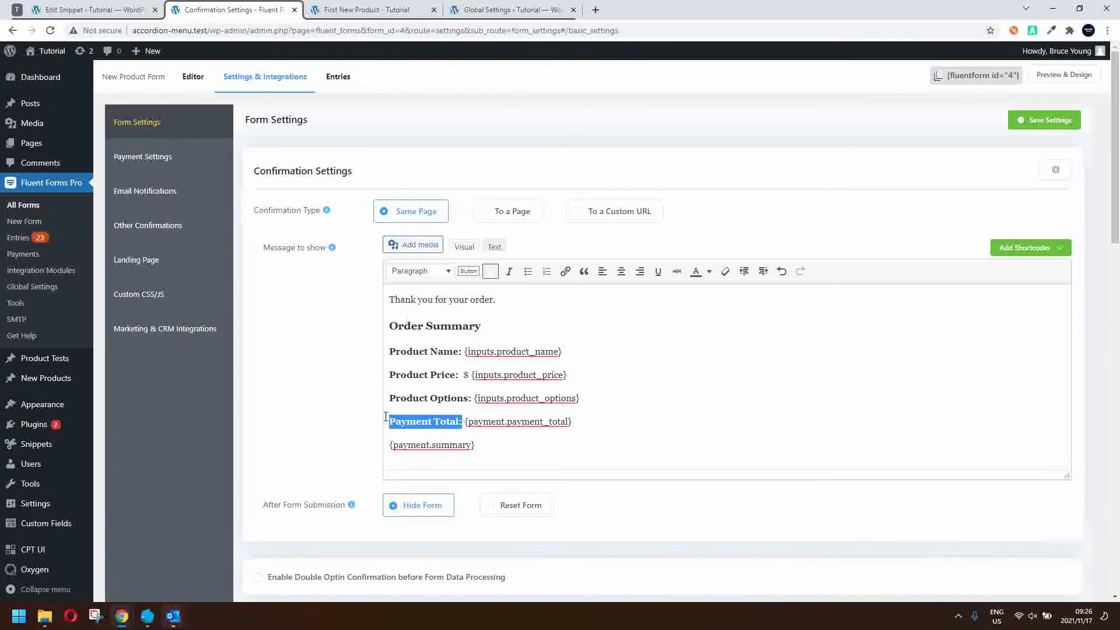
Put {inputs.product_options} on a new line directly below its Product Options label and save the form settings.
click(474, 397)
key(shift+Return)
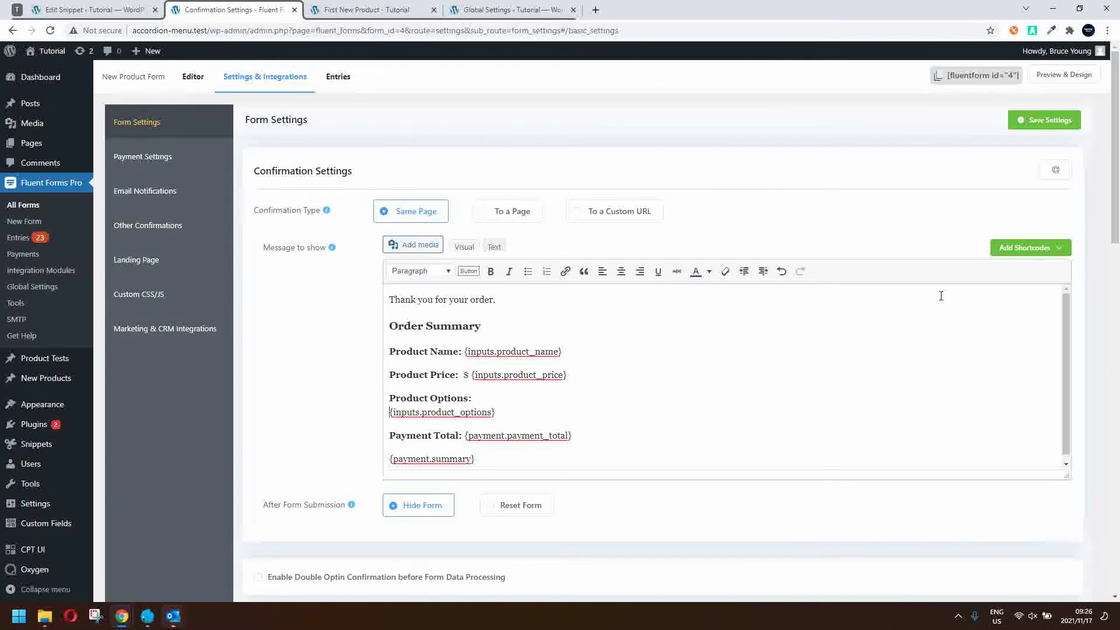
click(1033, 126)
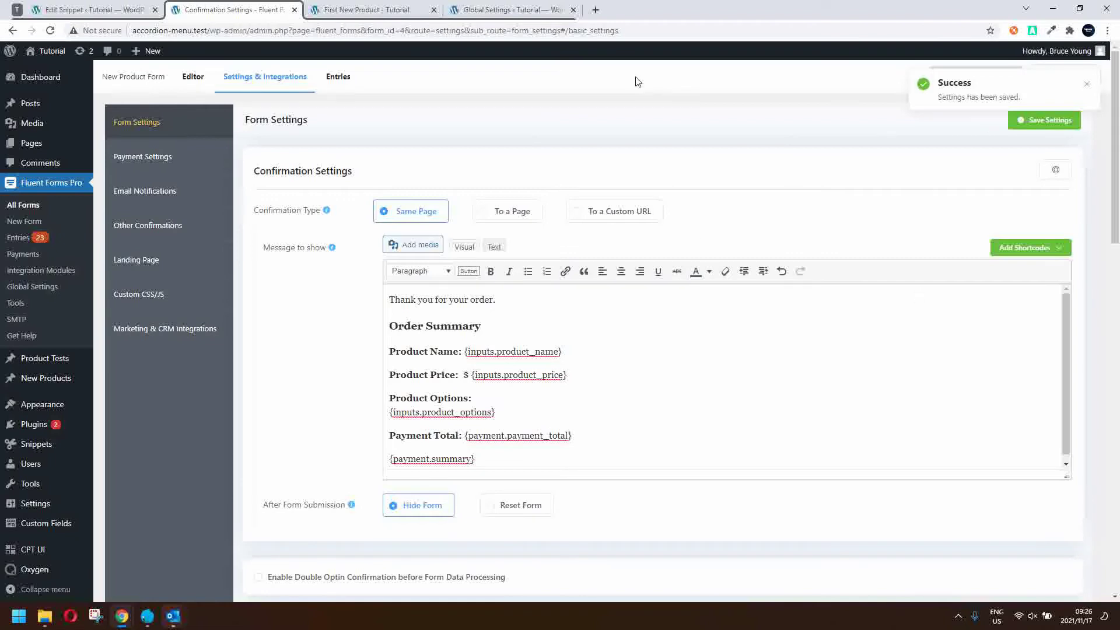
Reload the First New Product page, select Option One and Option 3, and proceed to the second step.
click(390, 10)
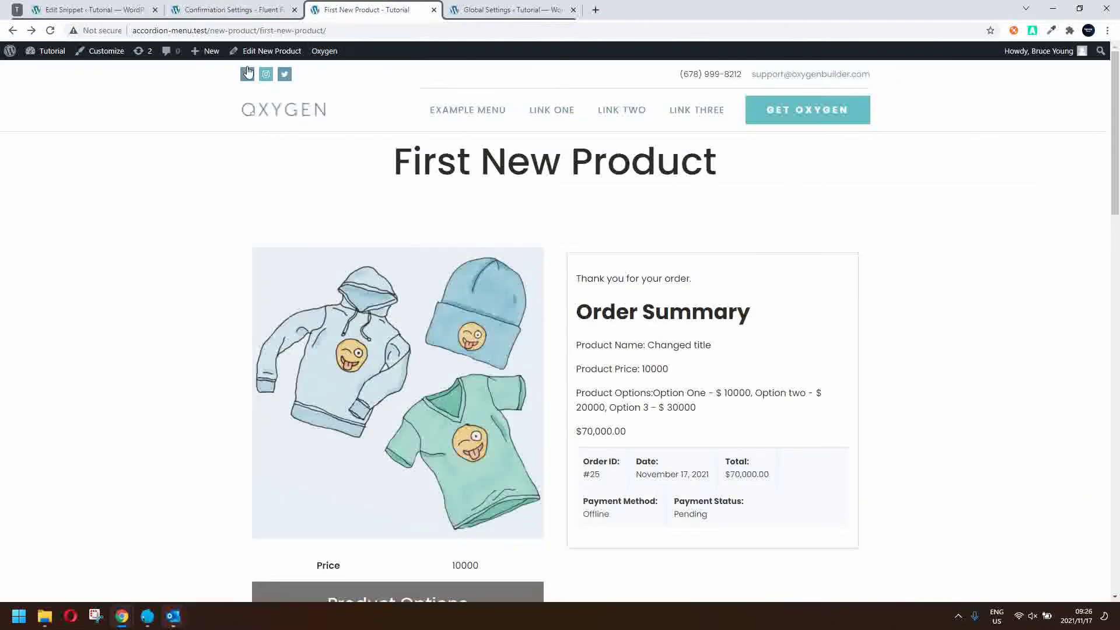
click(50, 30)
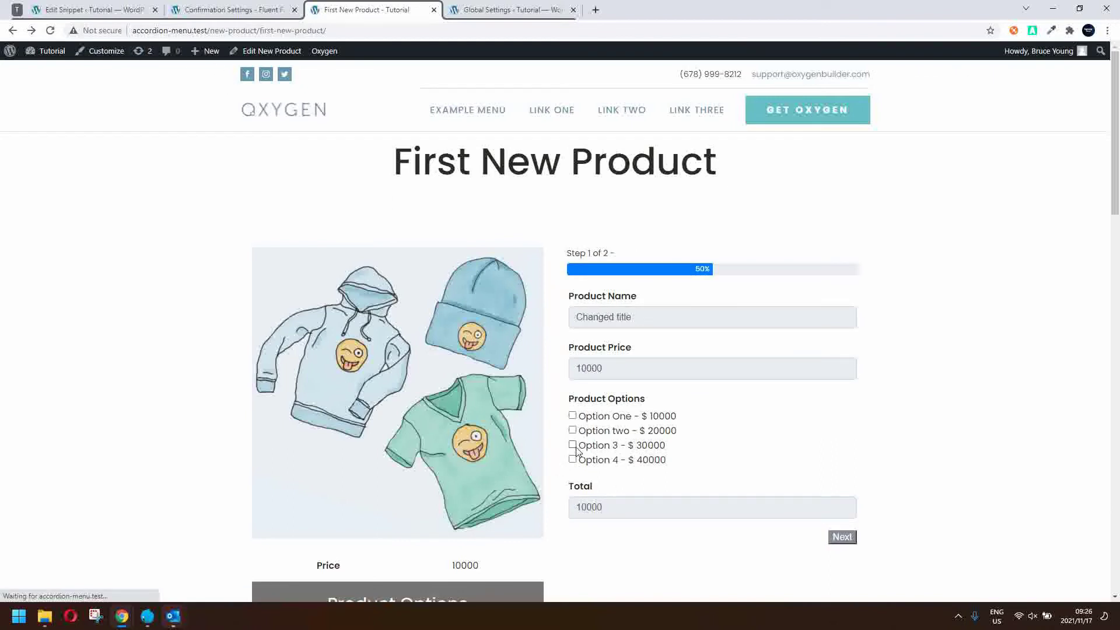
click(572, 415)
click(573, 445)
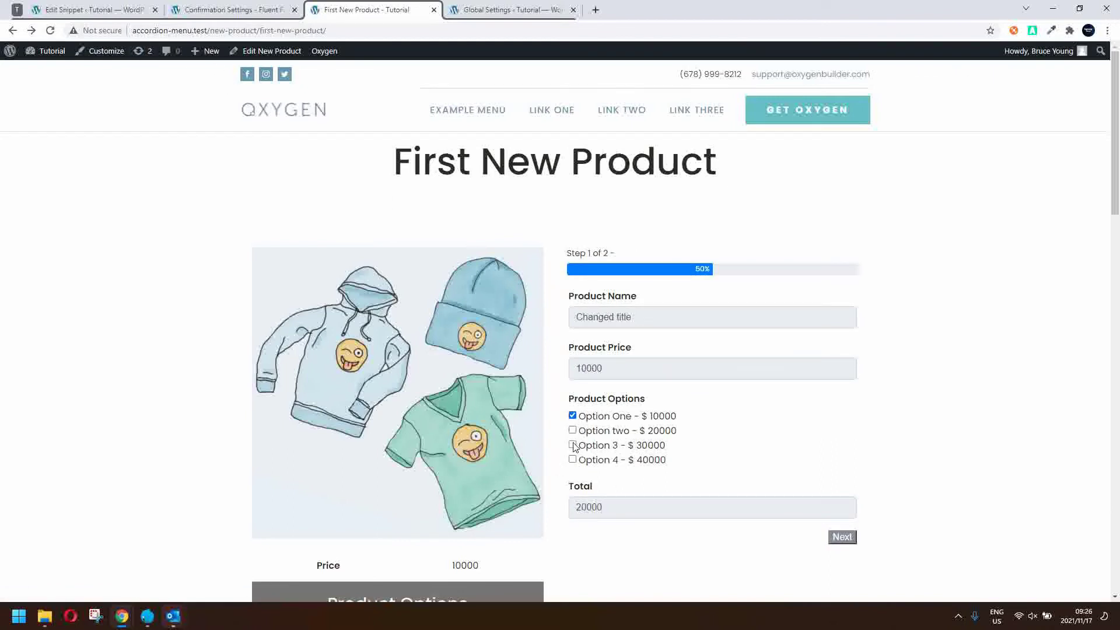
click(842, 536)
Fill in the customer's name and email, choose Offline Payment, enter the message "aaa" and submit the form.
click(630, 317)
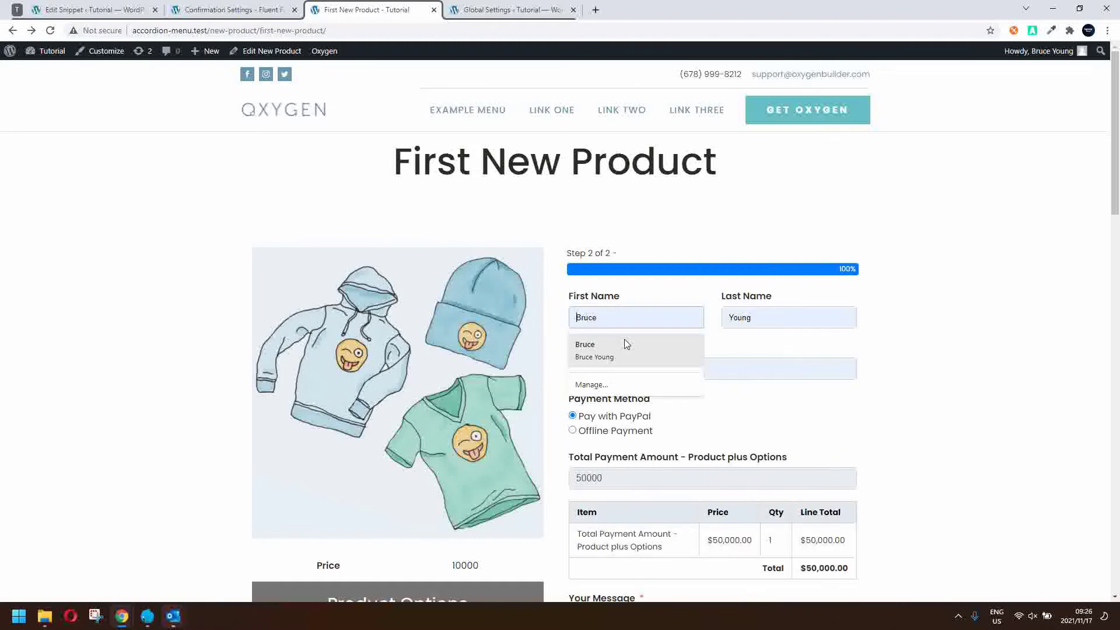
click(624, 344)
click(614, 430)
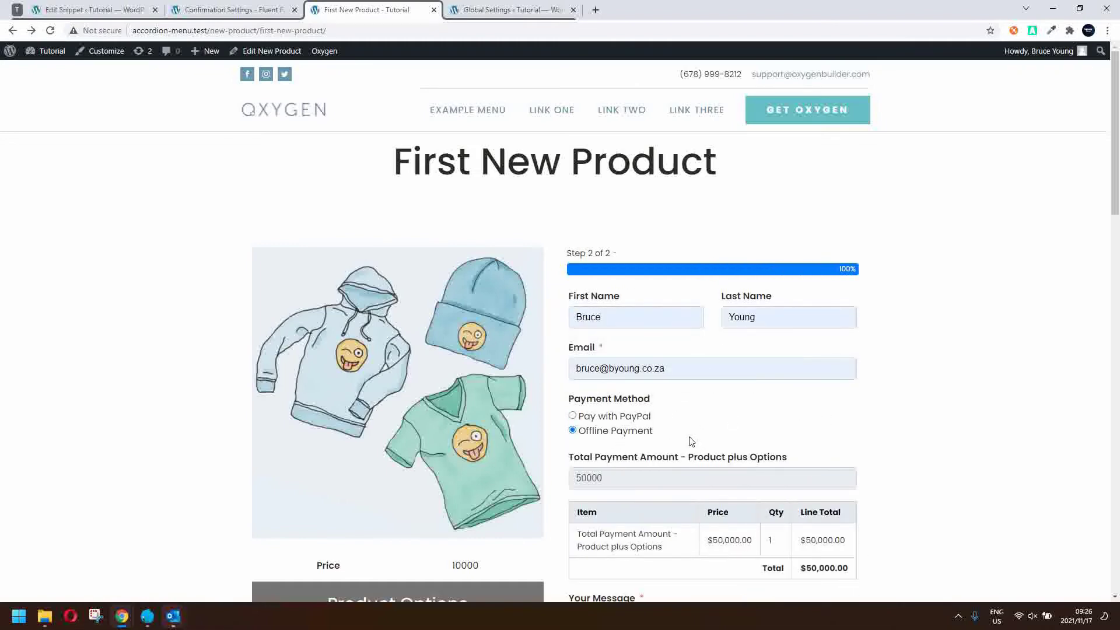
scroll(691, 442, down, 5)
click(673, 360)
text(a)
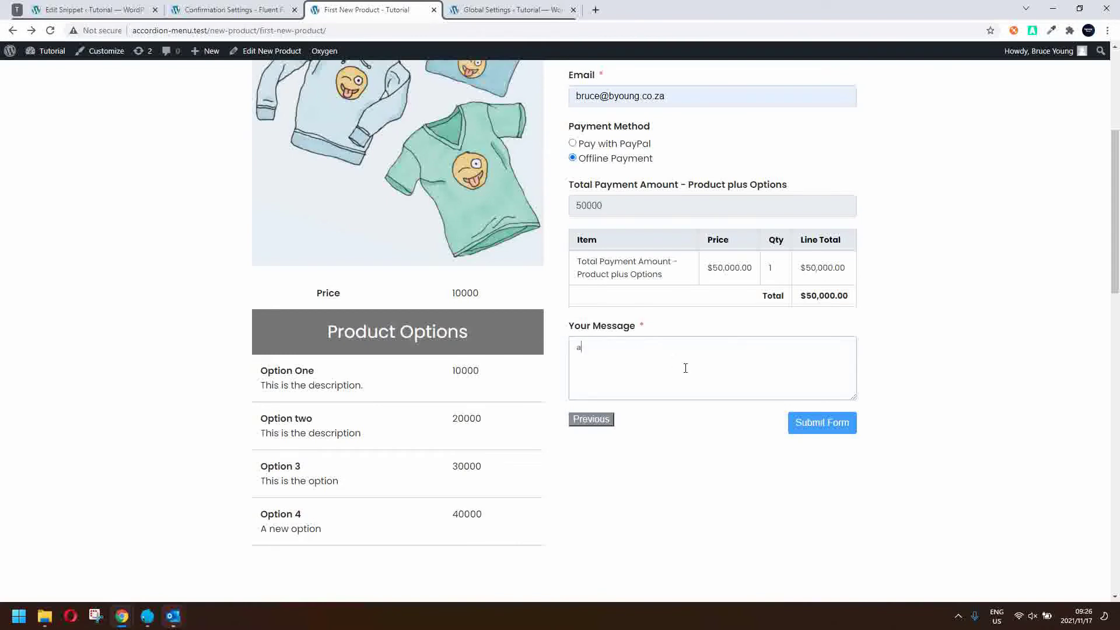
text(aa)
click(818, 426)
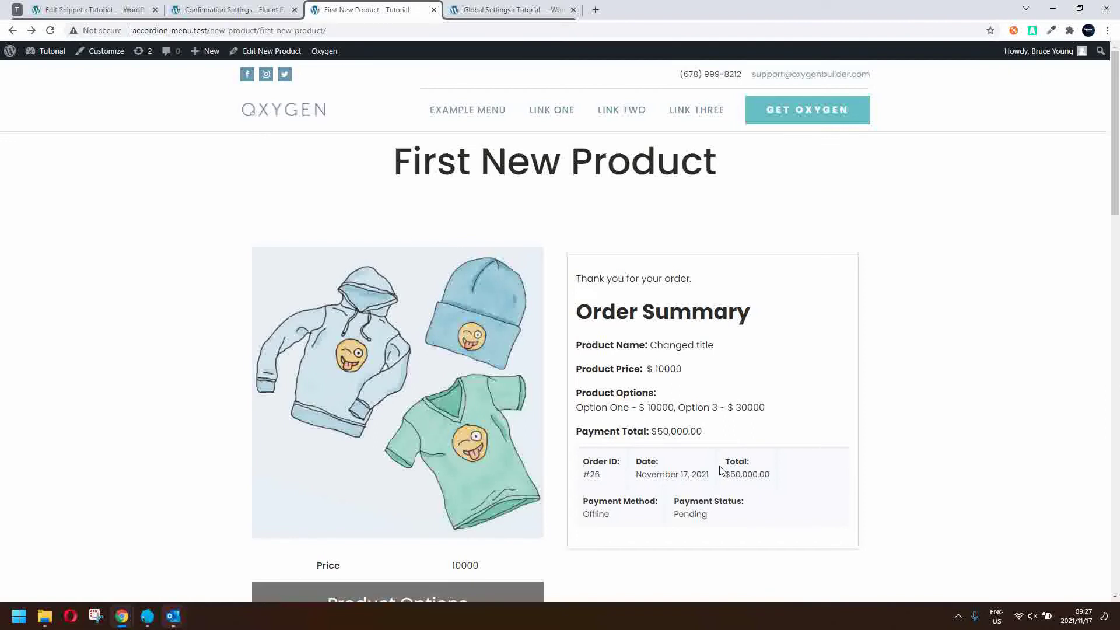
Open the Fluent Forms payments list and look through the transactions from the test orders.
click(231, 7)
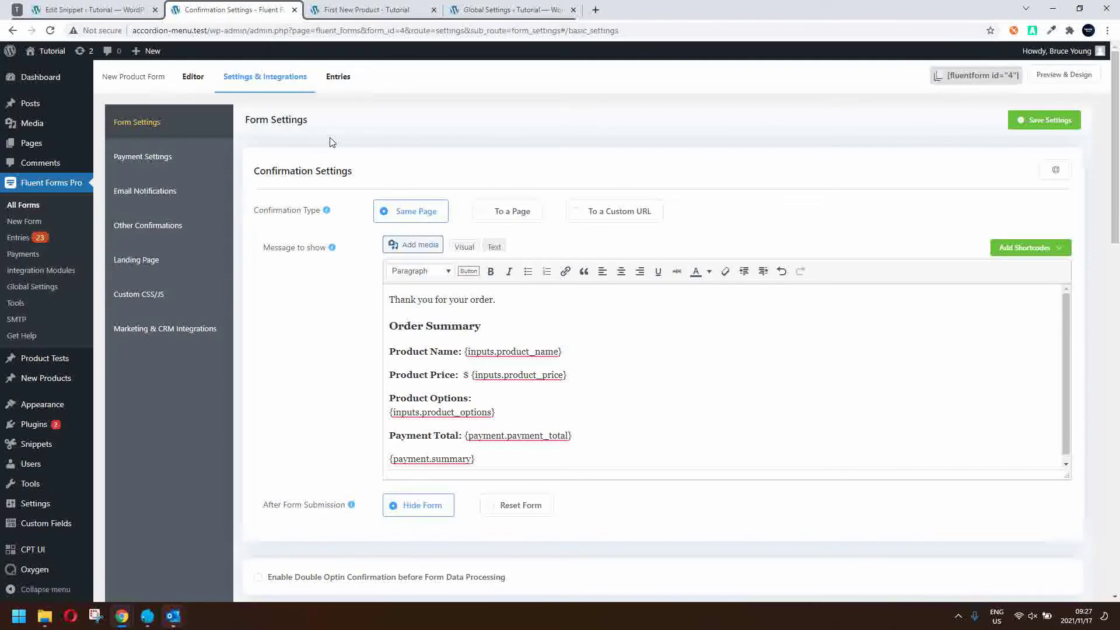
click(35, 286)
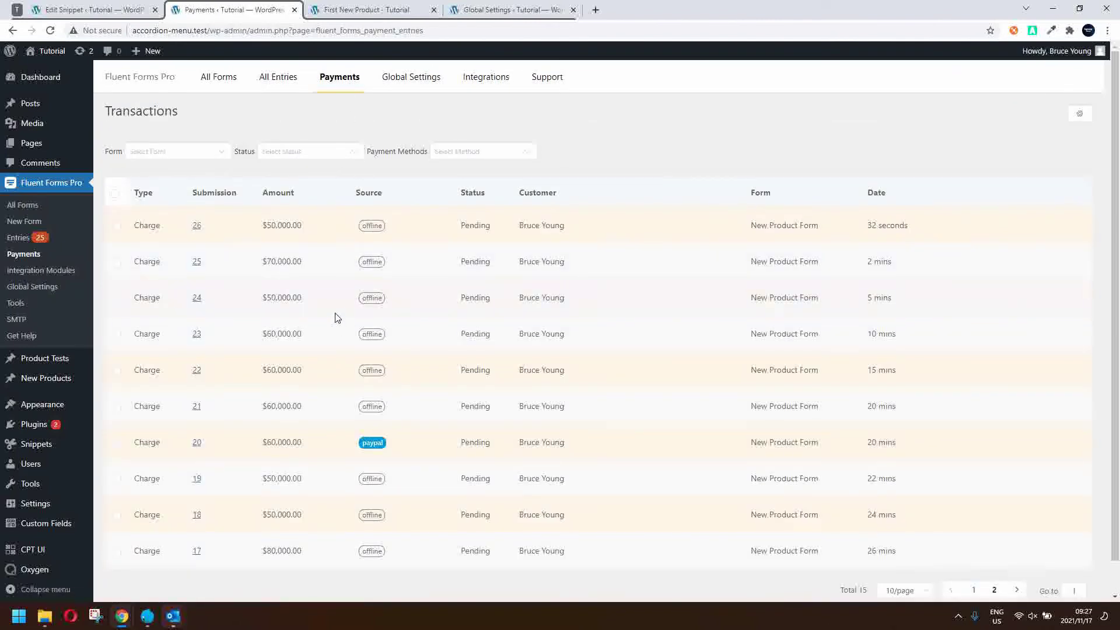
scroll(374, 469, down, 1)
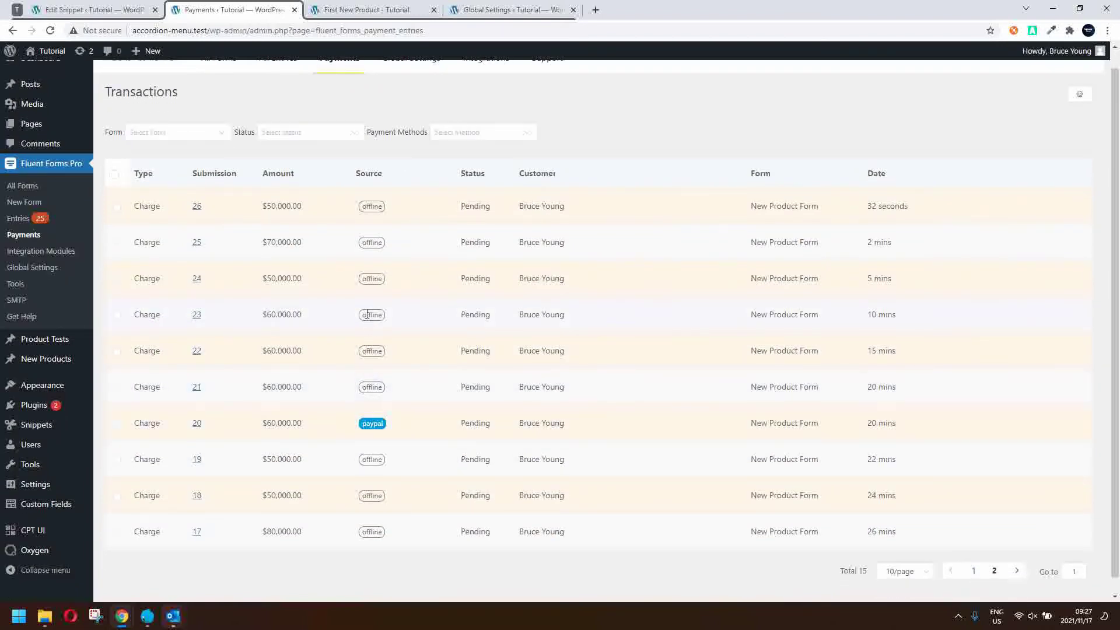
scroll(366, 315, up, 1)
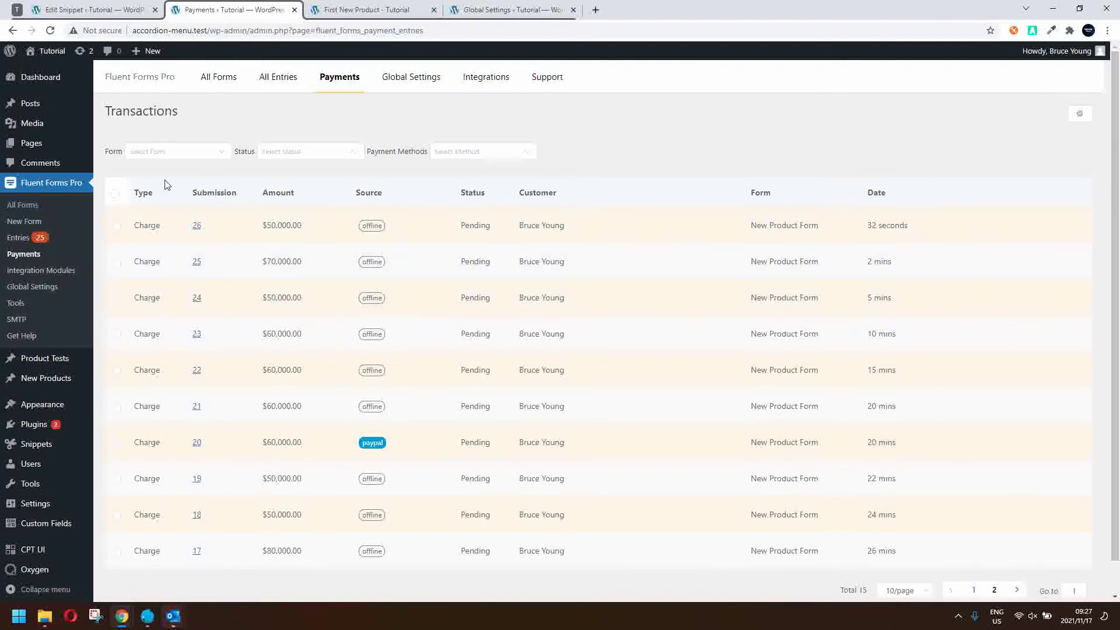
Open the Customer email notification in the New Product Form's settings and examine its email body and shortcodes.
click(219, 79)
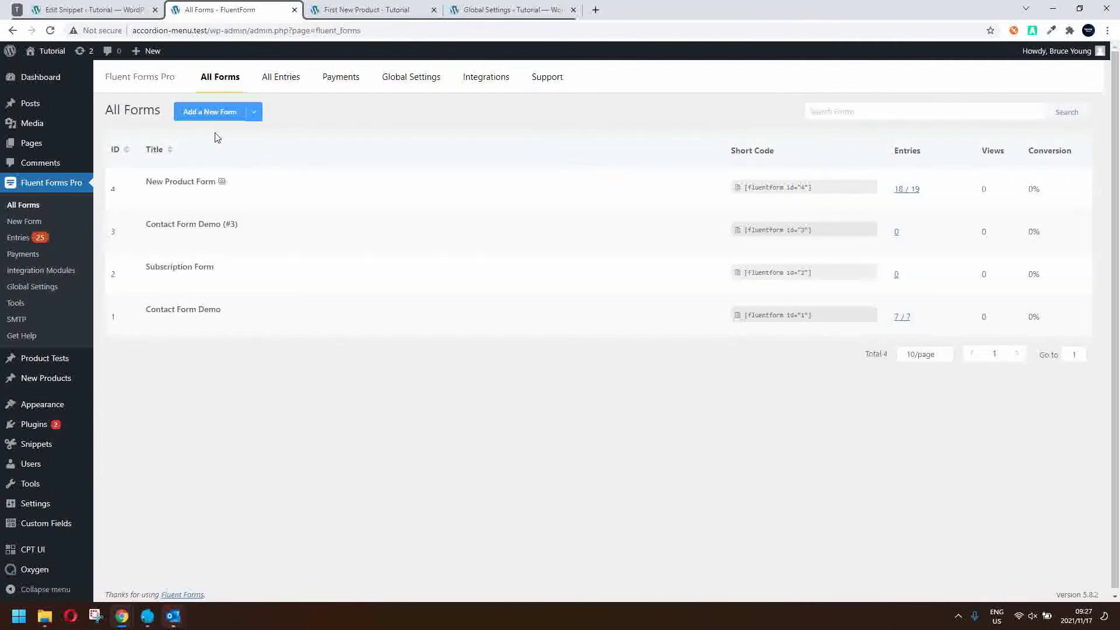
mouse_move(167, 179)
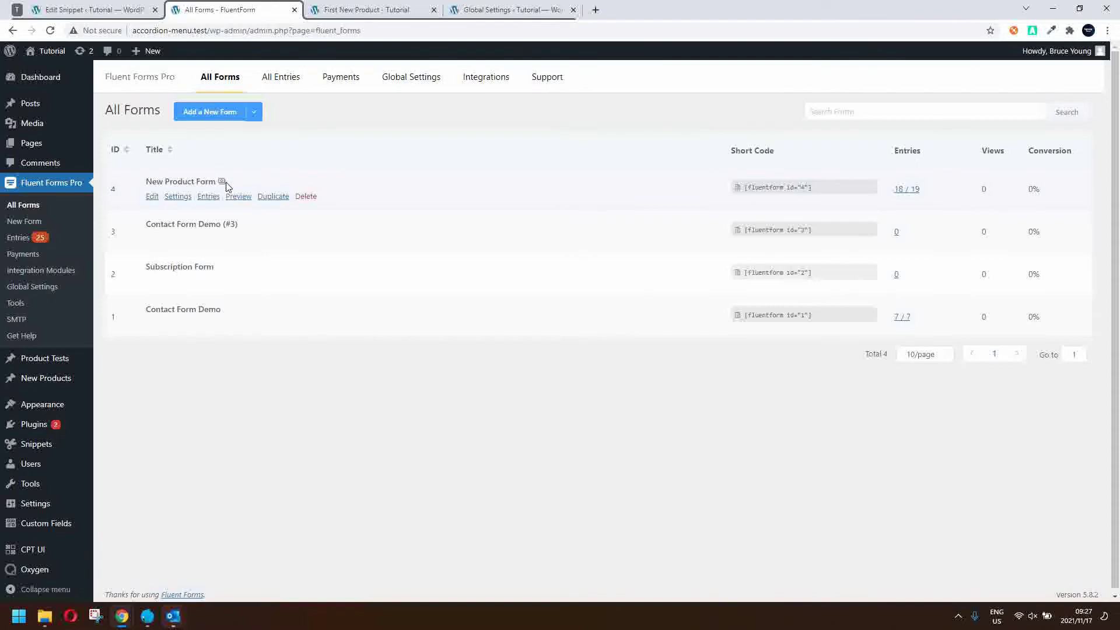
click(152, 196)
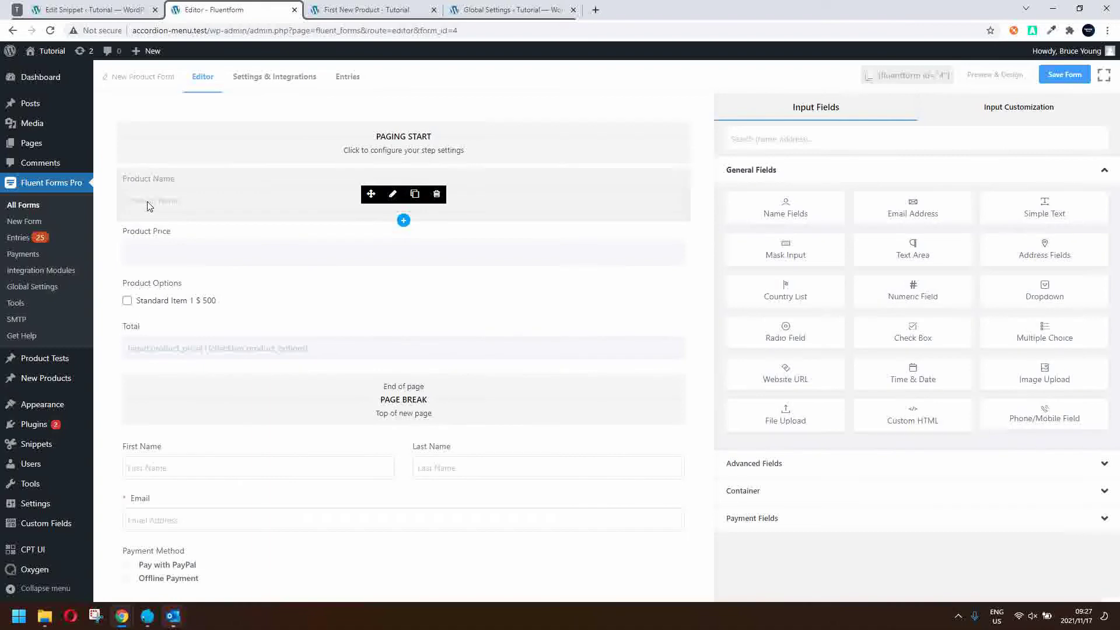
click(245, 91)
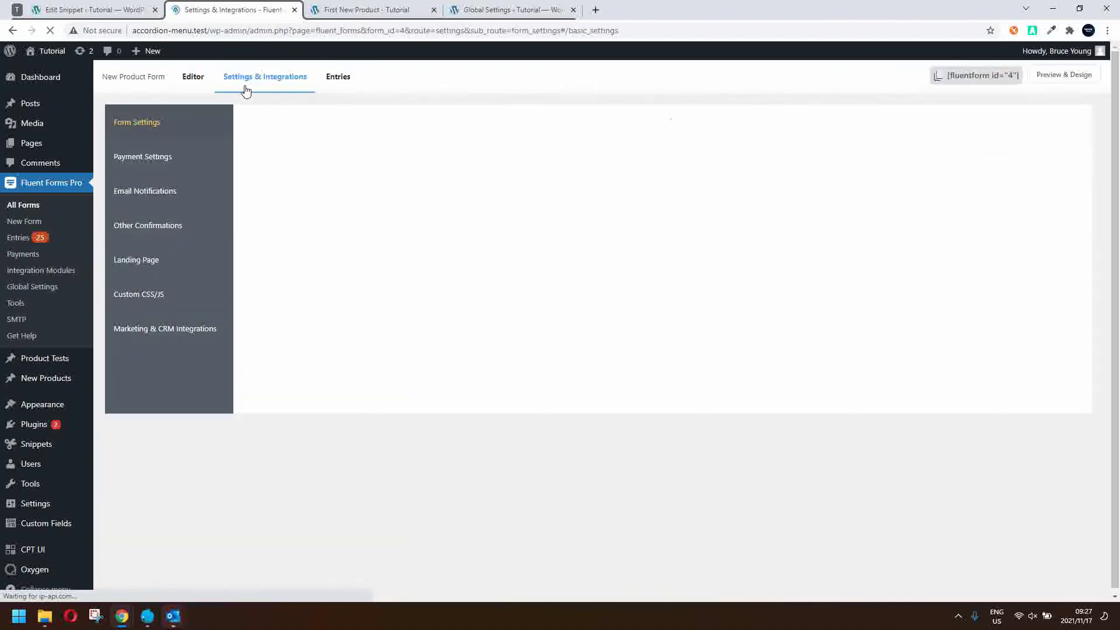
click(131, 196)
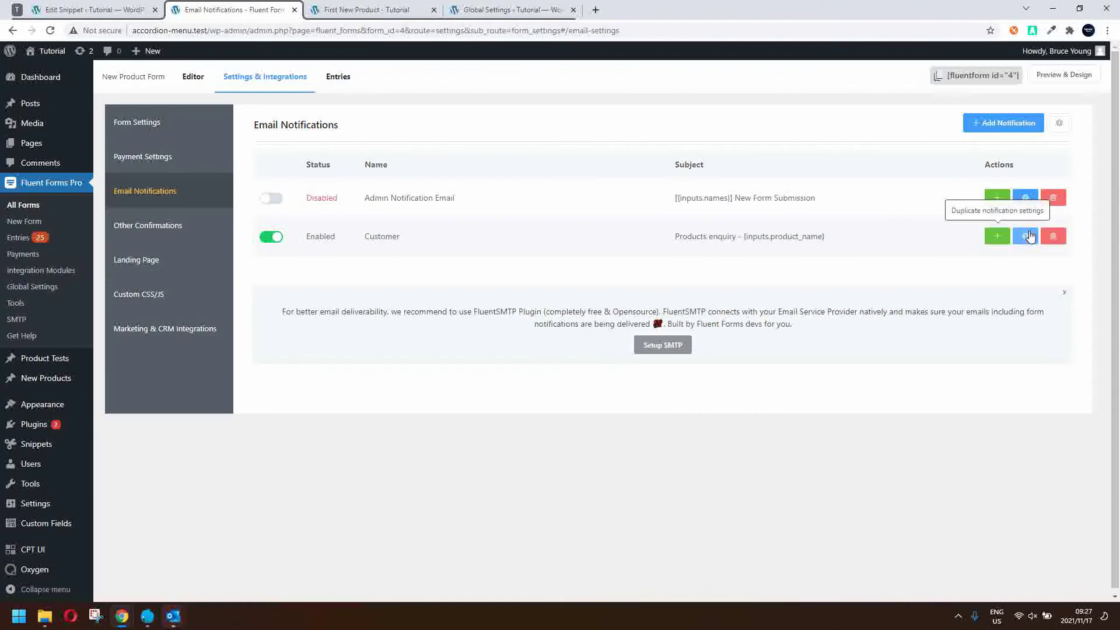
click(1025, 237)
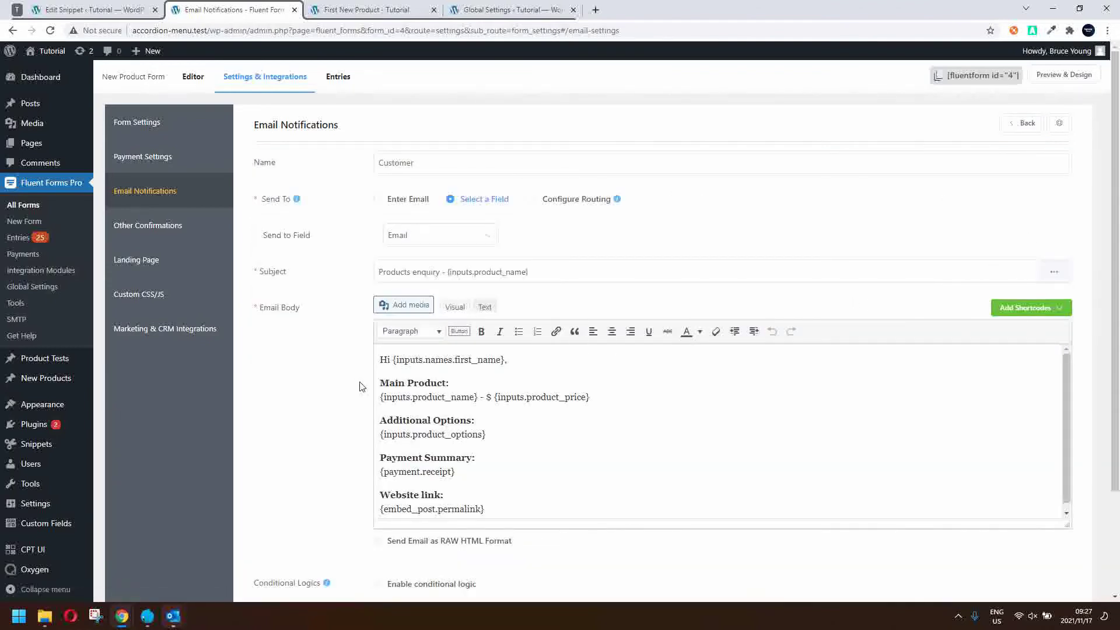
scroll(362, 386, down, 2)
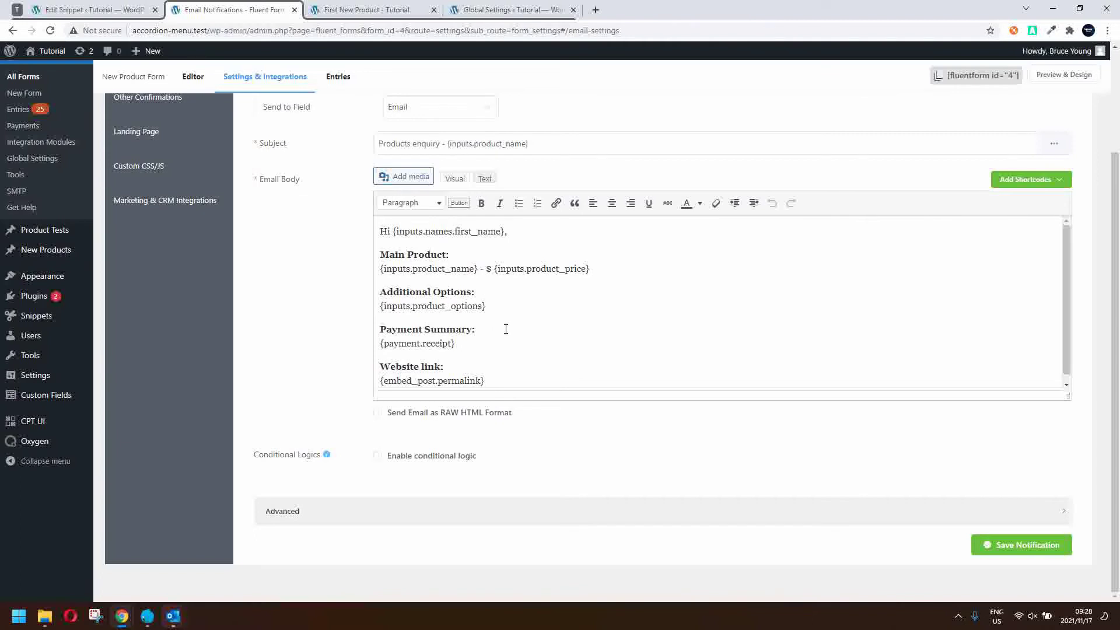
Add the All Data shortcode on a new line below the website link shortcode in the email body.
scroll(441, 360, down, 1)
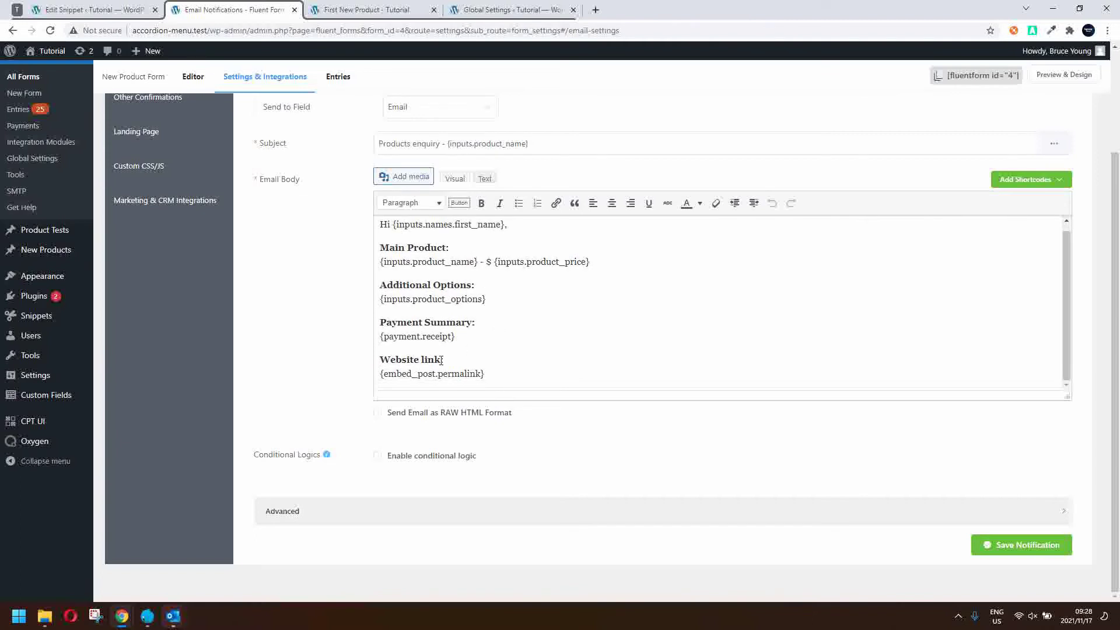
click(502, 373)
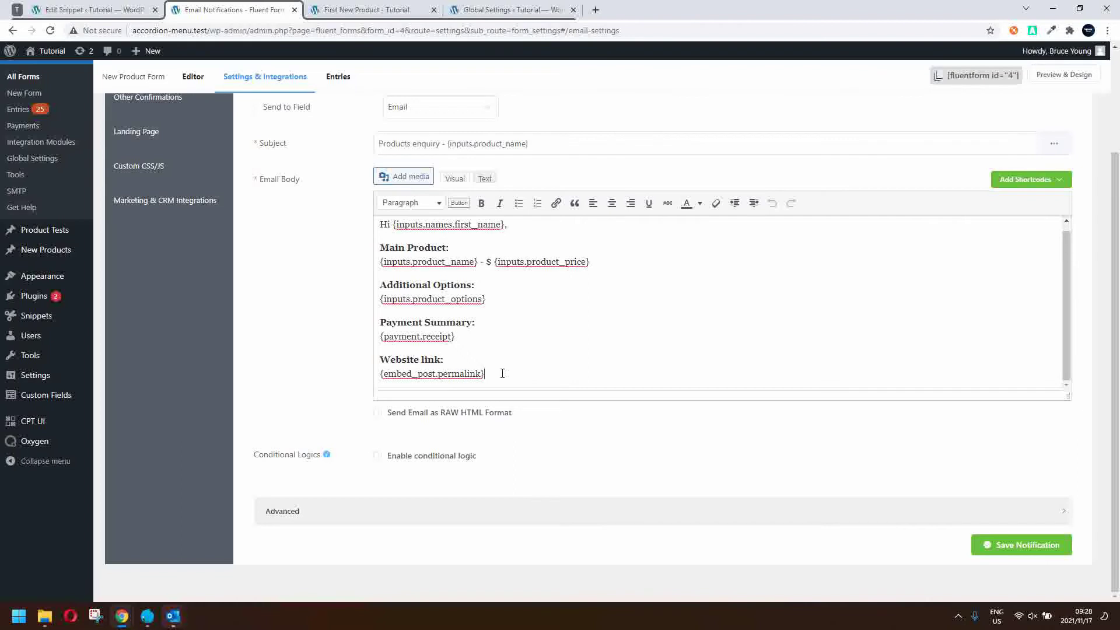
key(Return)
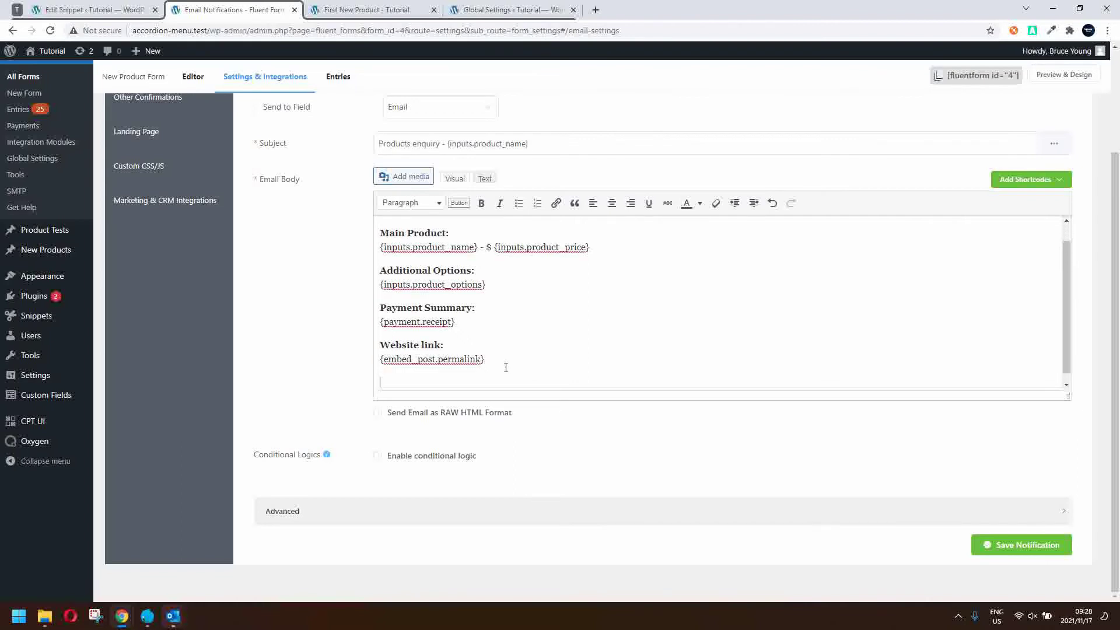
click(1060, 185)
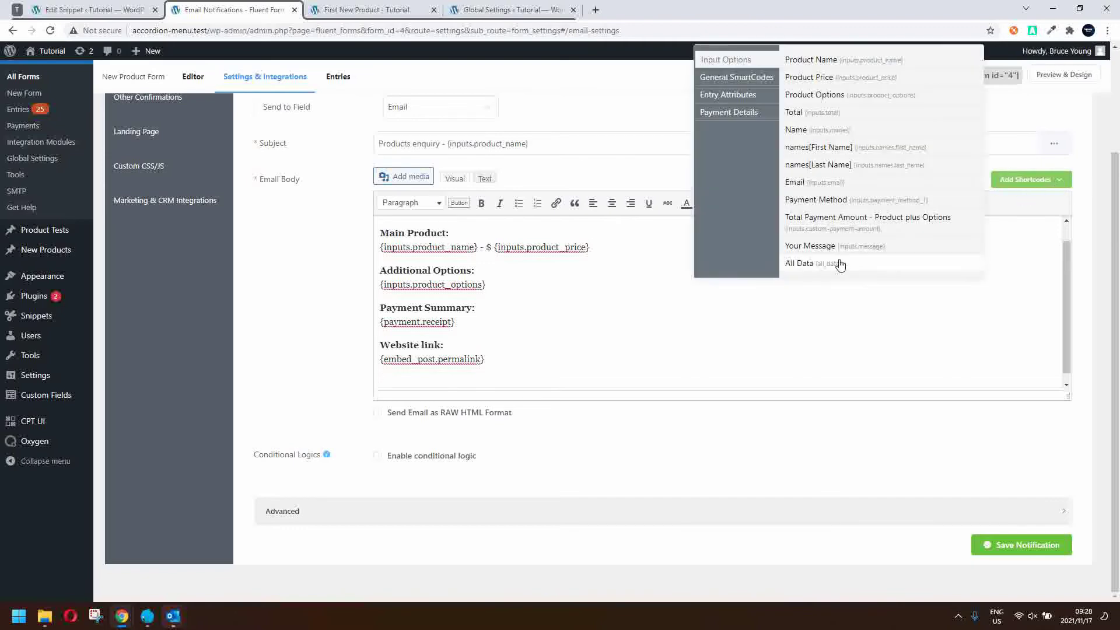
scroll(745, 67, up, 2)
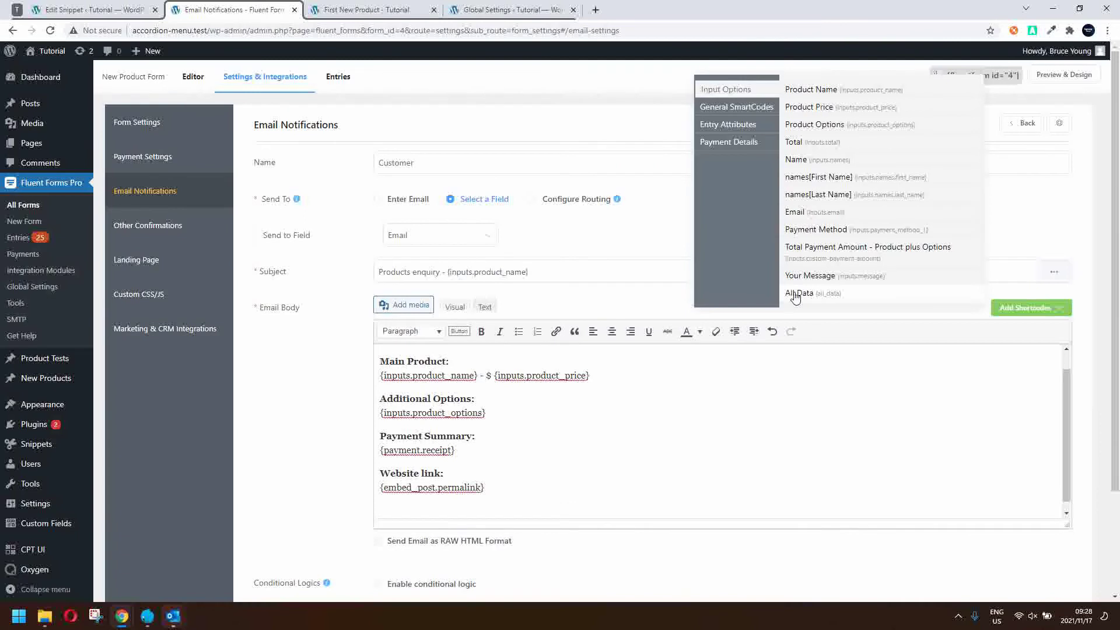
click(794, 290)
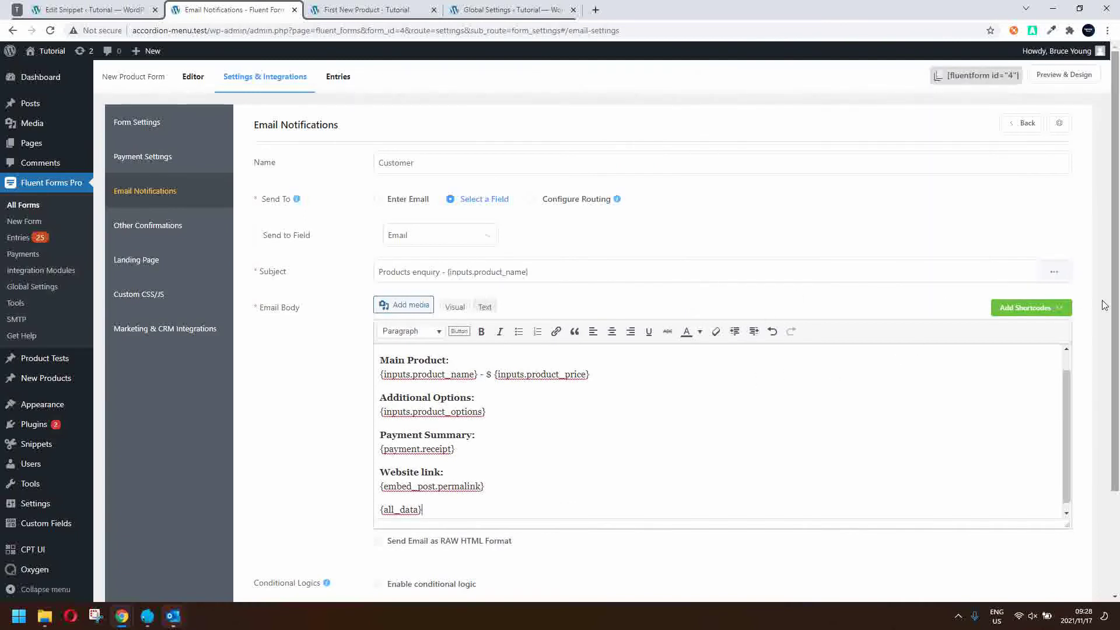
Insert the Order Items Table shortcode from the payment details after {all_data}, copy it, and remove it from that spot.
click(1044, 310)
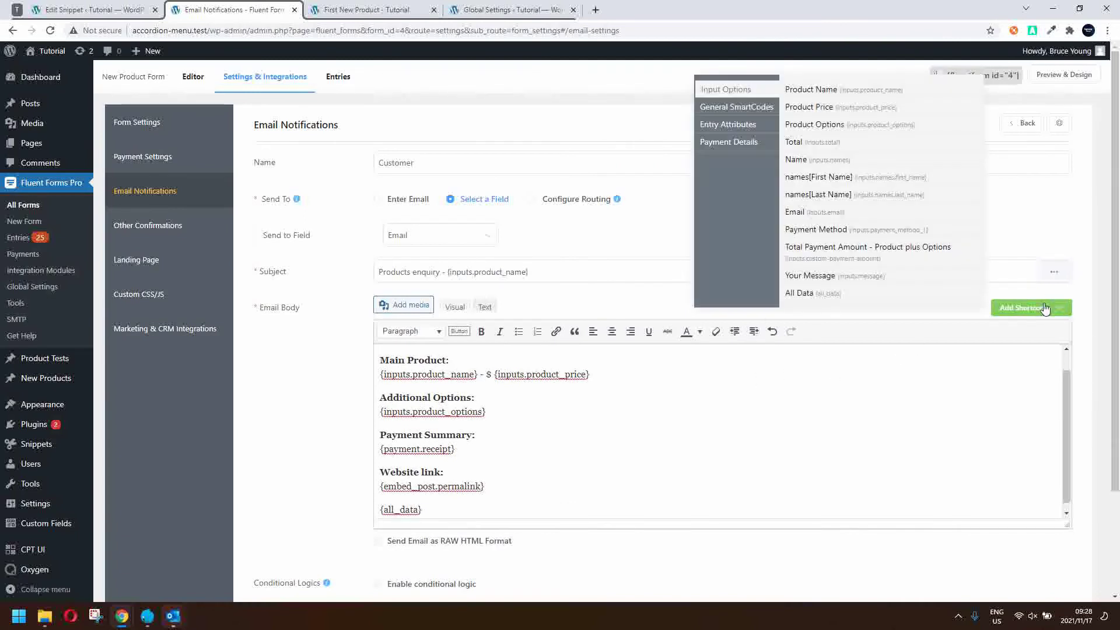
click(711, 145)
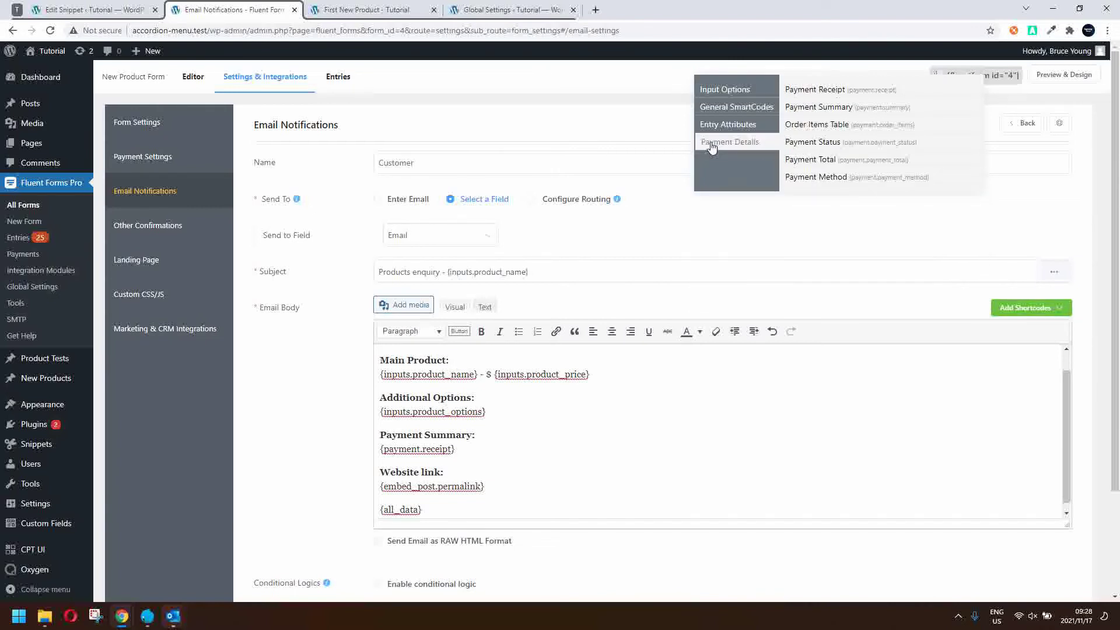
click(809, 125)
scroll(445, 487, up, 1)
scroll(440, 502, down, 2)
mouse_move(420, 503)
mouse_down()
mouse_move(524, 503)
mouse_move(421, 505)
mouse_up()
key(ctrl+c)
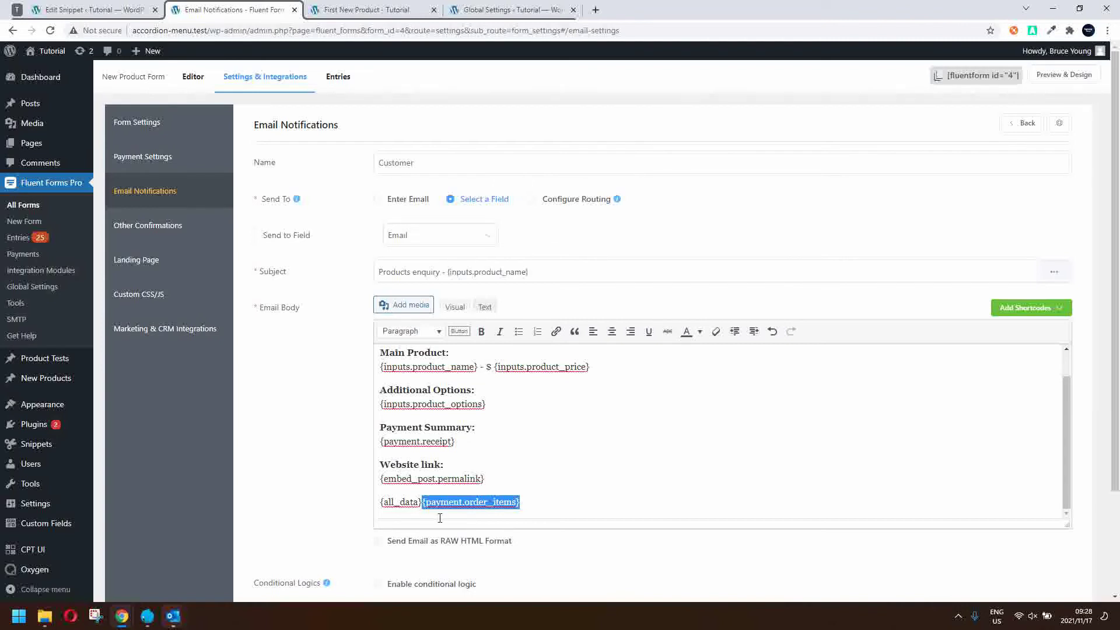
key(BackSpace)
Add an "Items Table:" heading below the payment receipt shortcode and paste {payment.order_items} on the line under it.
scroll(493, 442, up, 1)
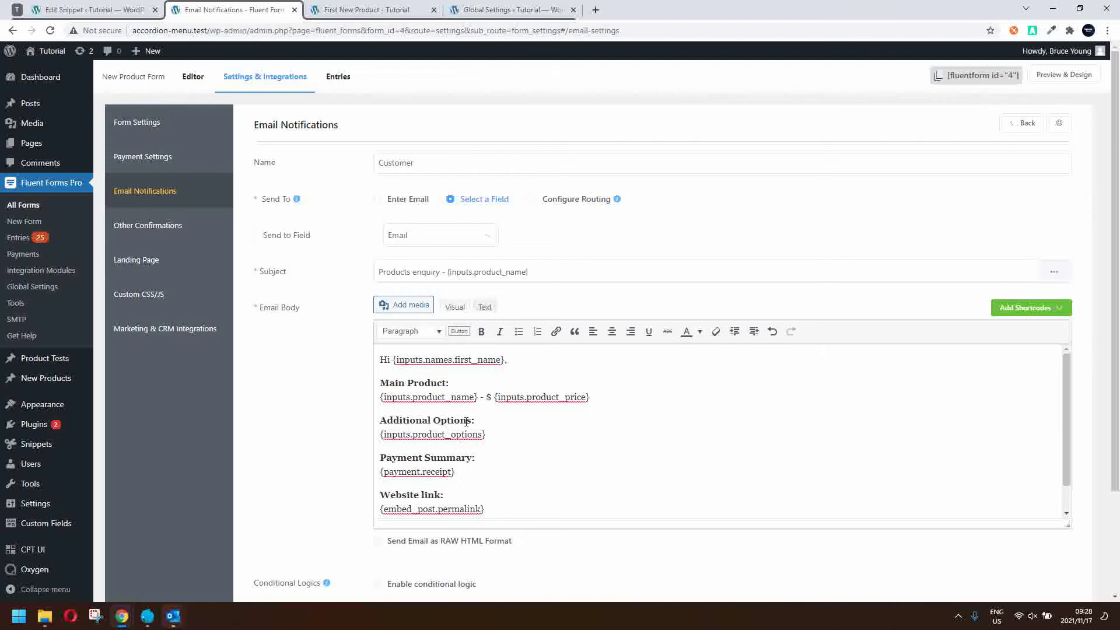
scroll(487, 446, down, 1)
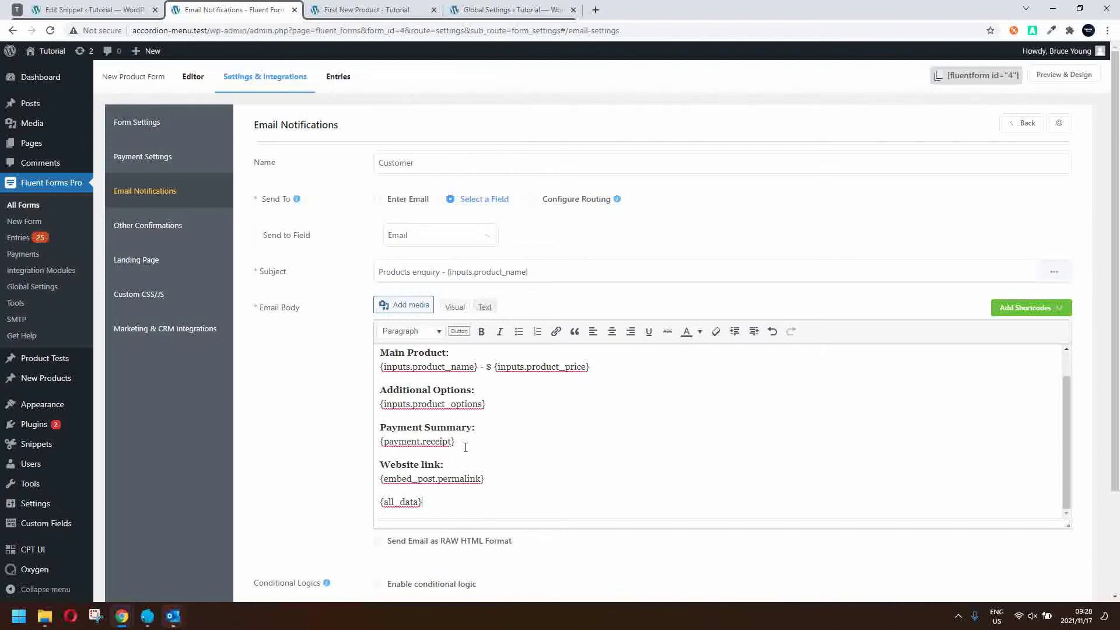
click(472, 445)
key(Return)
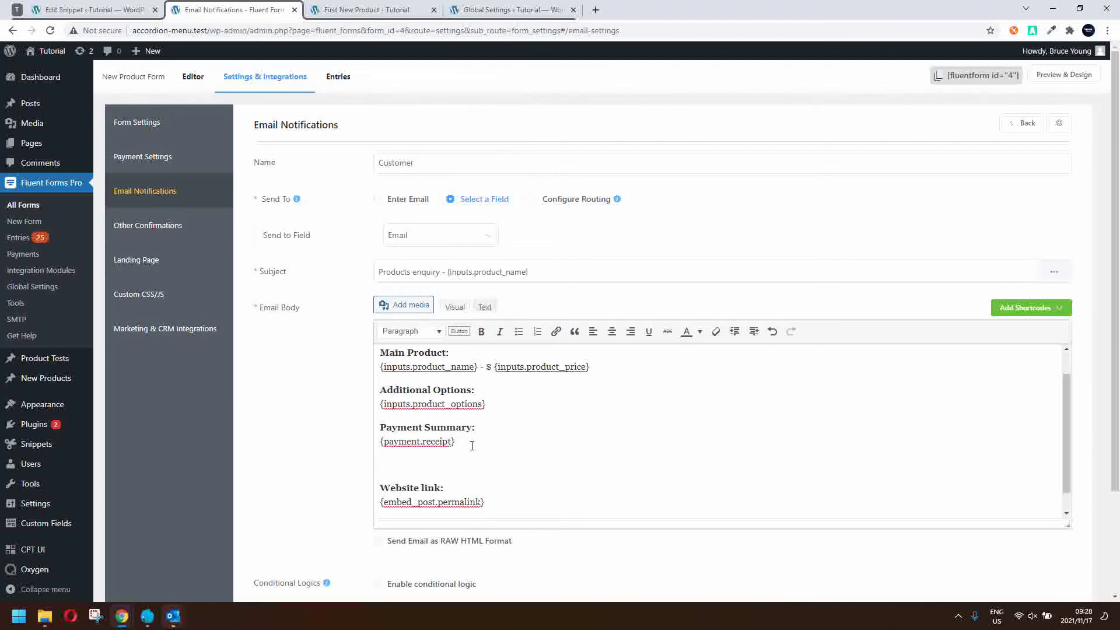
text(Items Table:)
key(Return)
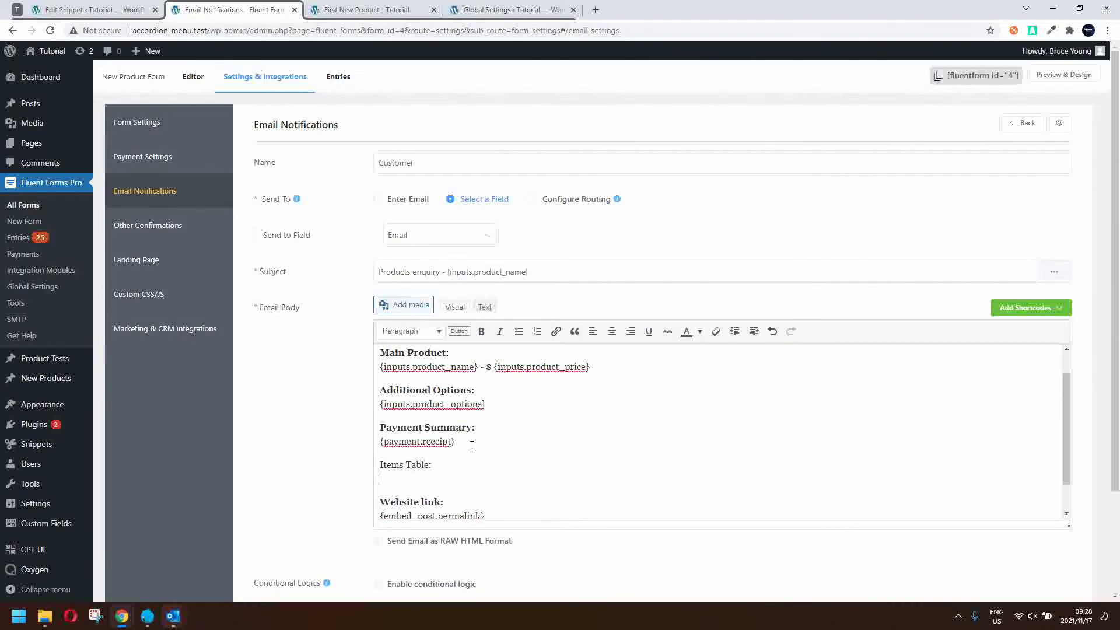
key(ctrl+v)
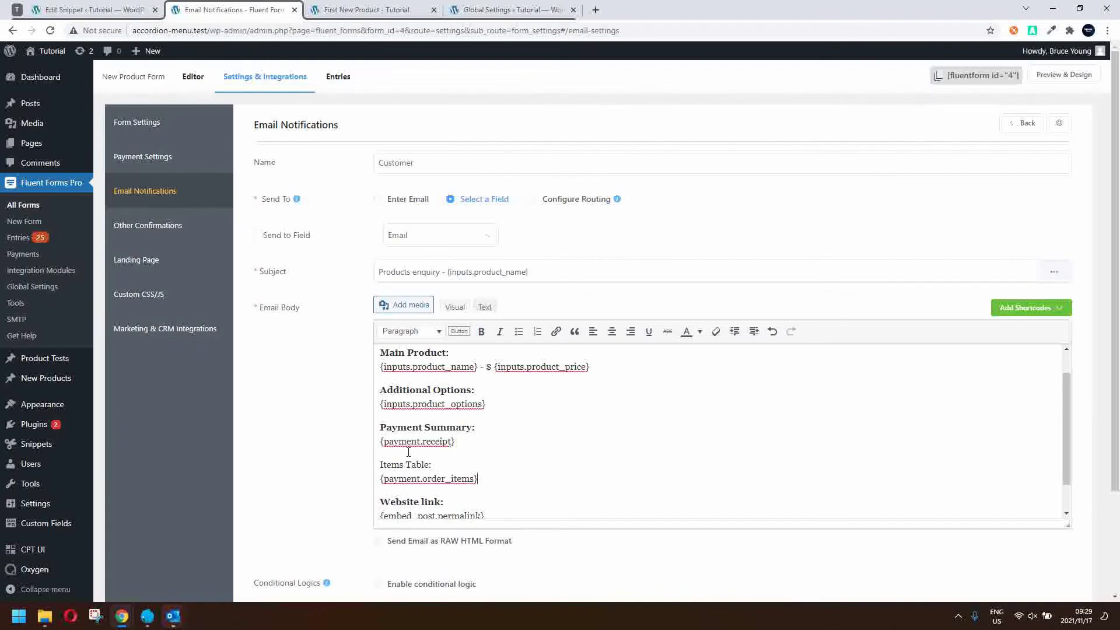
Make the "Items Table:" heading bold and save the Customer notification.
drag(433, 465, 381, 467)
key(Right)
triple_click(386, 467)
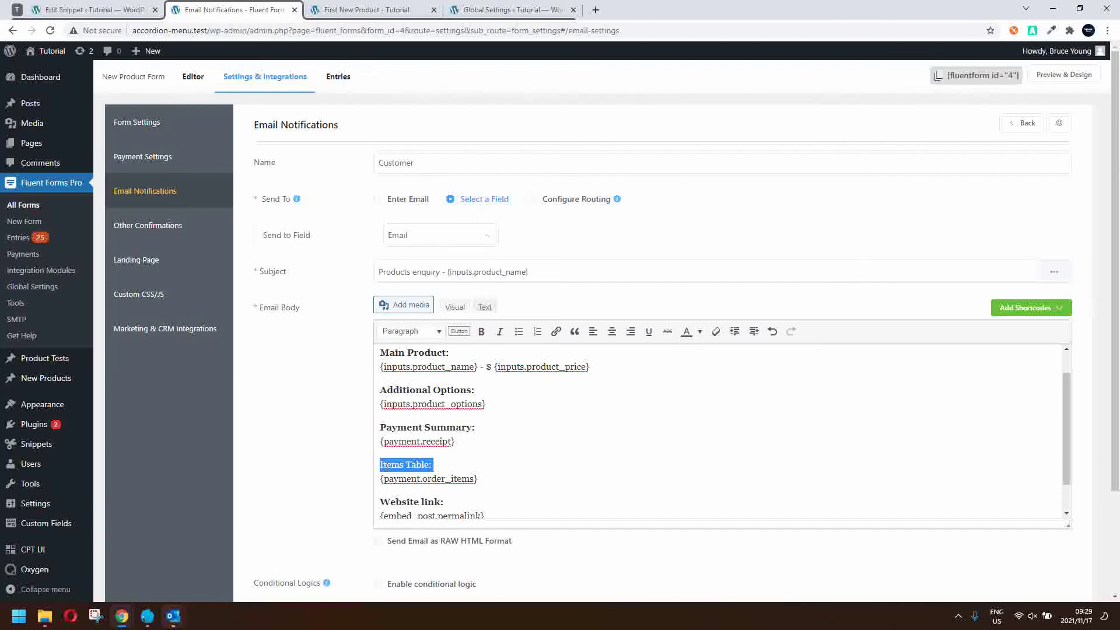
key(ctrl+b)
scroll(869, 432, down, 1)
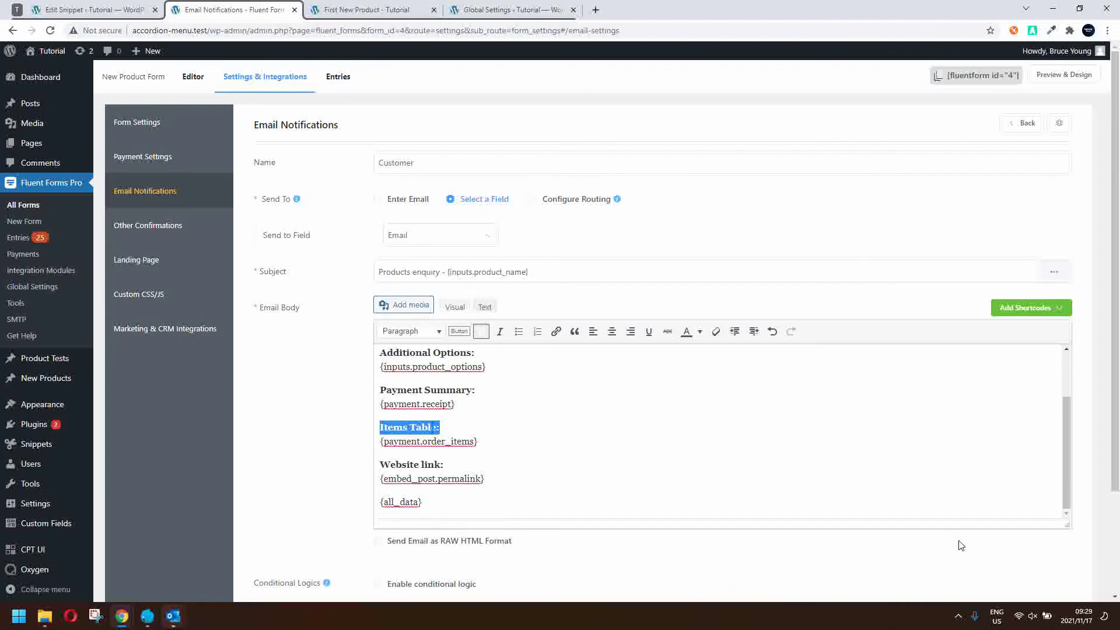
scroll(945, 535, down, 2)
click(1002, 548)
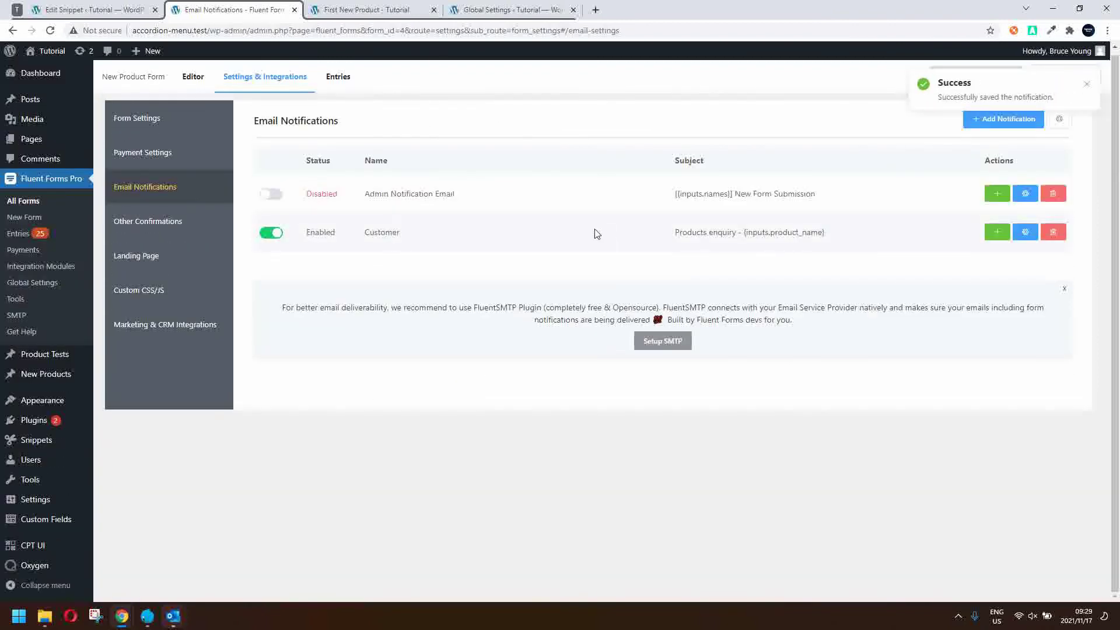
Reload the First New Product page, select Option One, Option 3 and Option 4, and proceed to the second step.
click(367, 9)
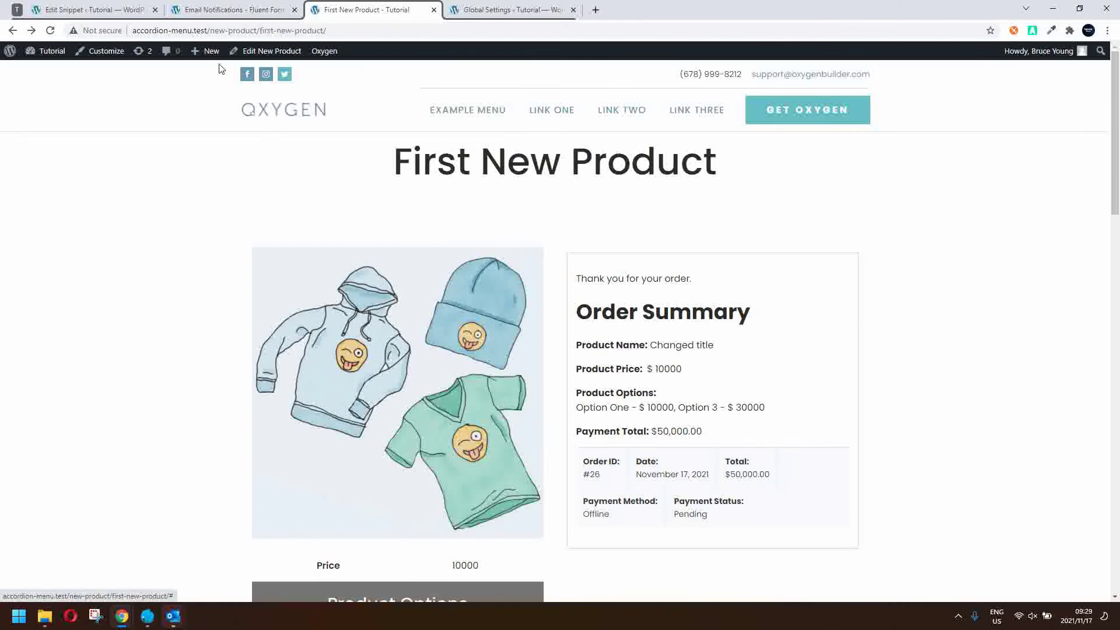
click(52, 32)
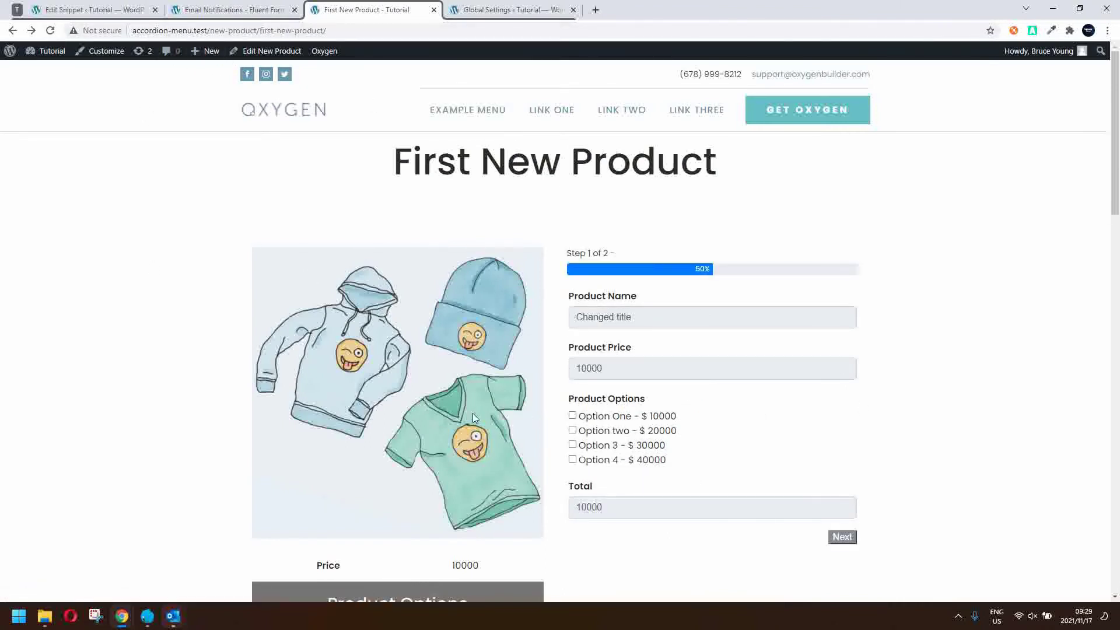
click(572, 459)
click(573, 415)
click(572, 444)
click(842, 537)
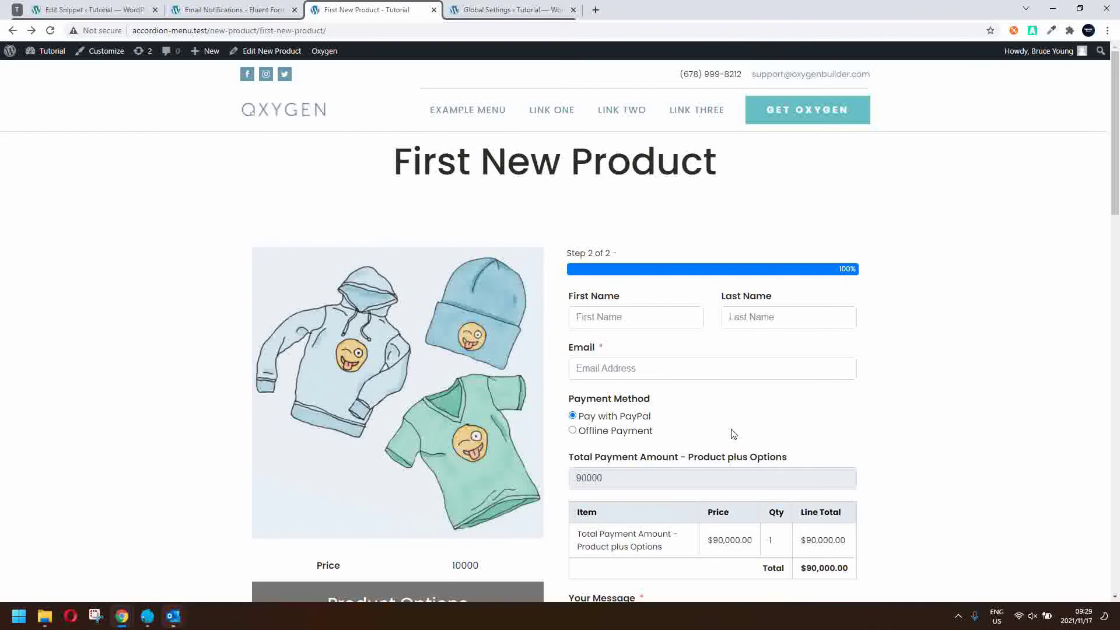
Autofill the customer's name and email, choose Offline Payment, enter the message "aaa" and submit the order form.
click(665, 309)
click(657, 350)
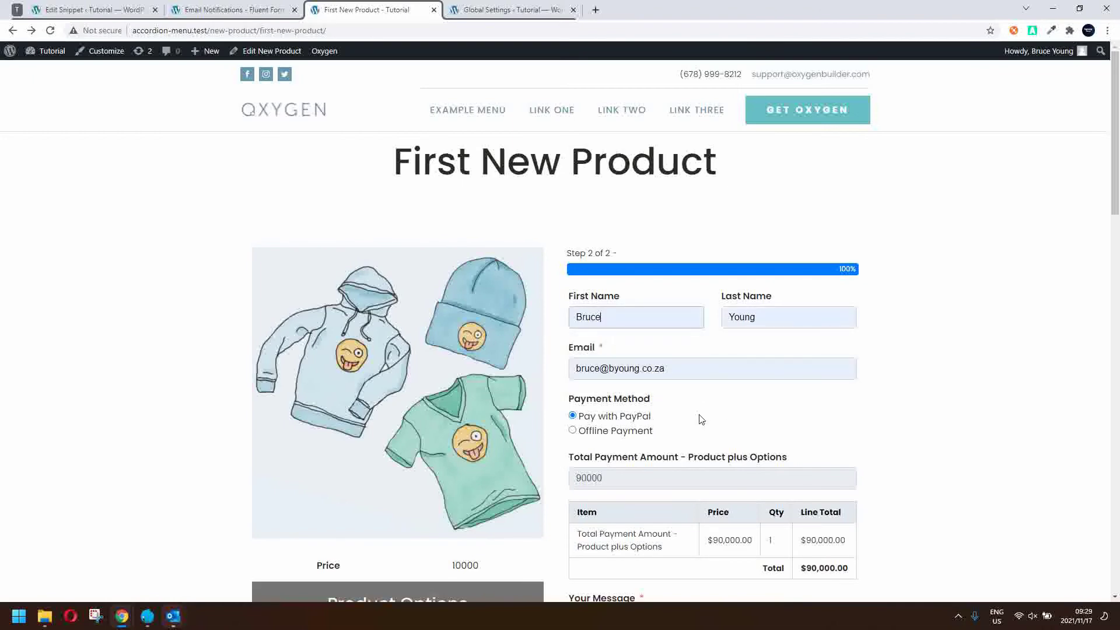
click(618, 432)
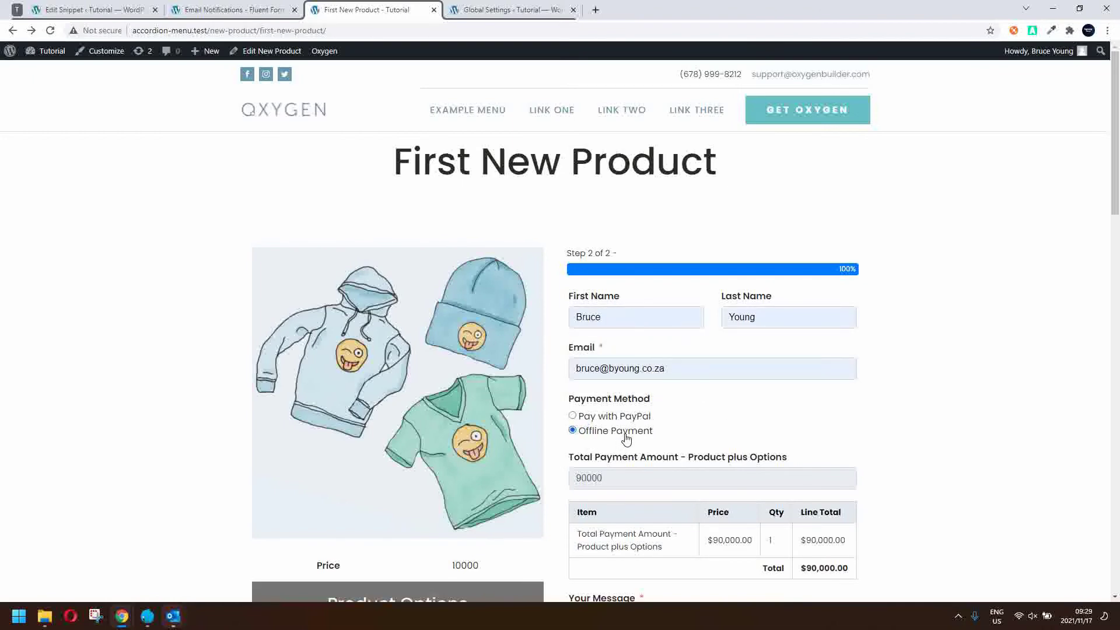
scroll(657, 442, down, 6)
scroll(658, 442, down, 2)
click(625, 157)
text(aaa)
click(807, 230)
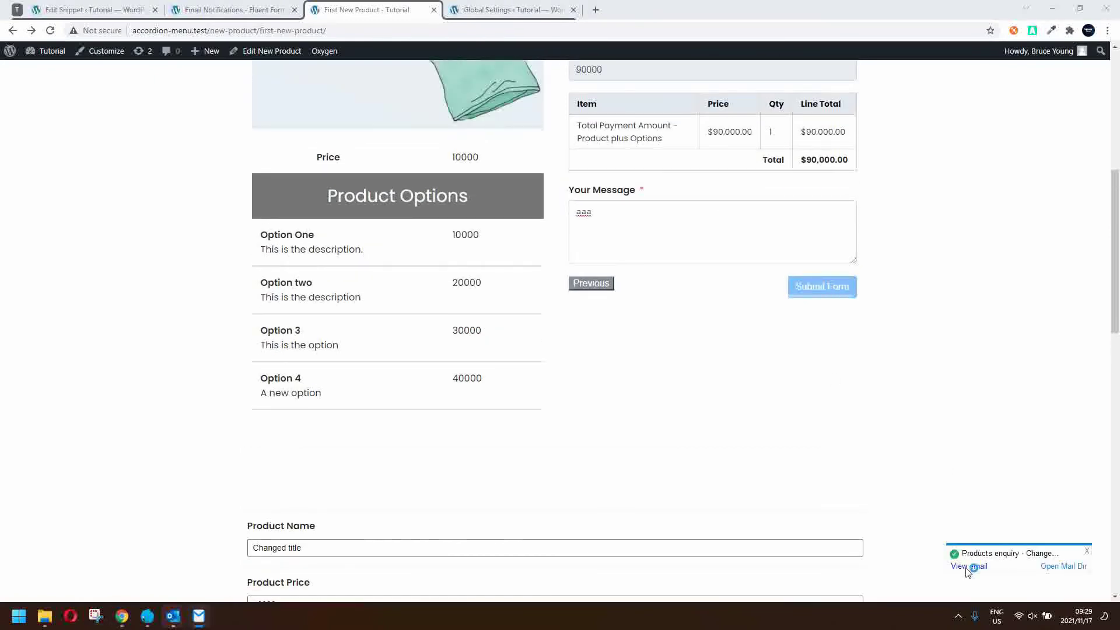
Open the received Products enquiry email in Outlook, examine its payment summary, items table and all-data section, and minimize it.
click(969, 566)
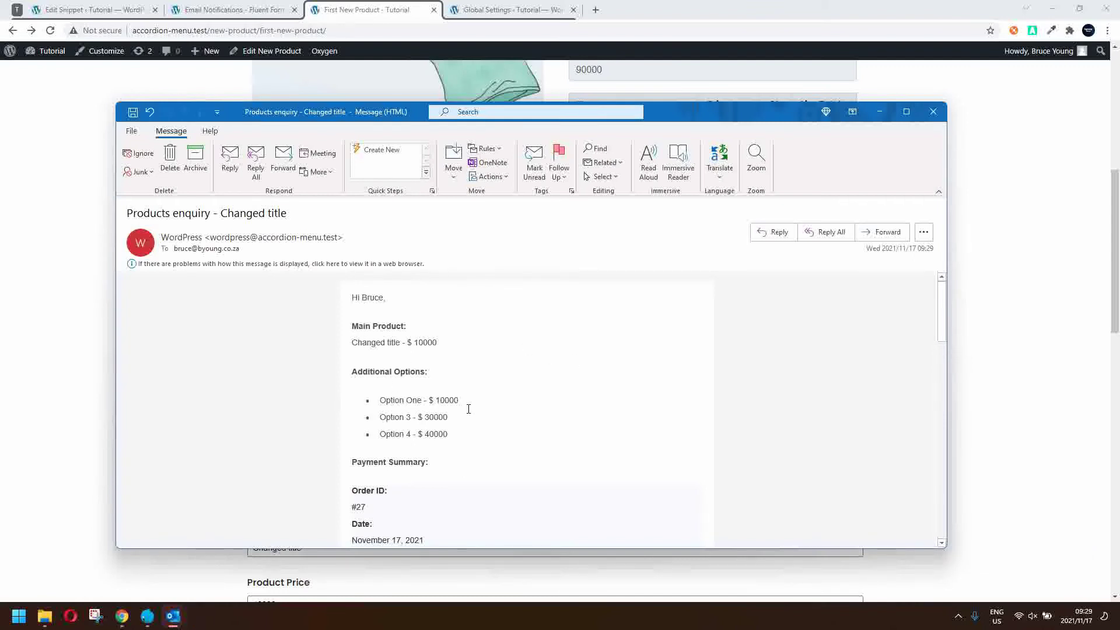
scroll(468, 409, down, 3)
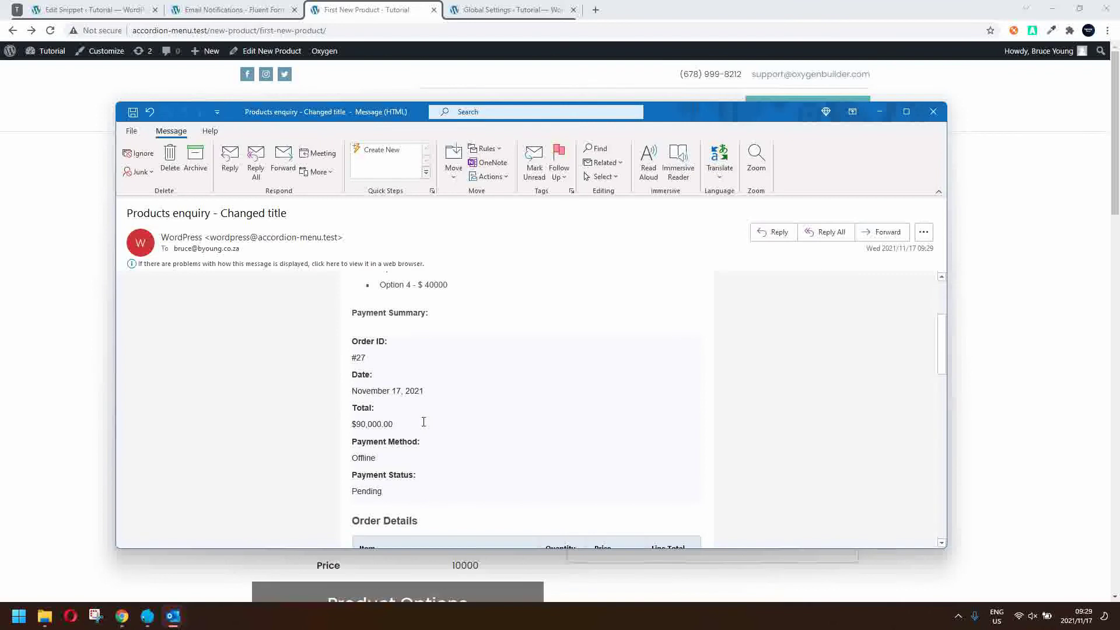
scroll(424, 422, down, 5)
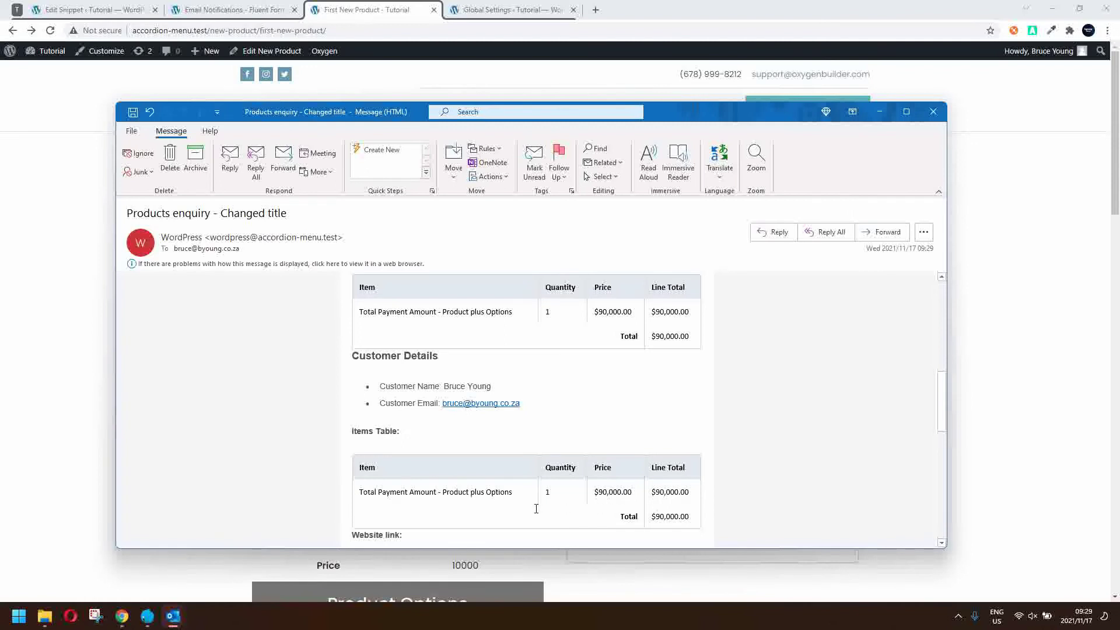
scroll(490, 415, up, 1)
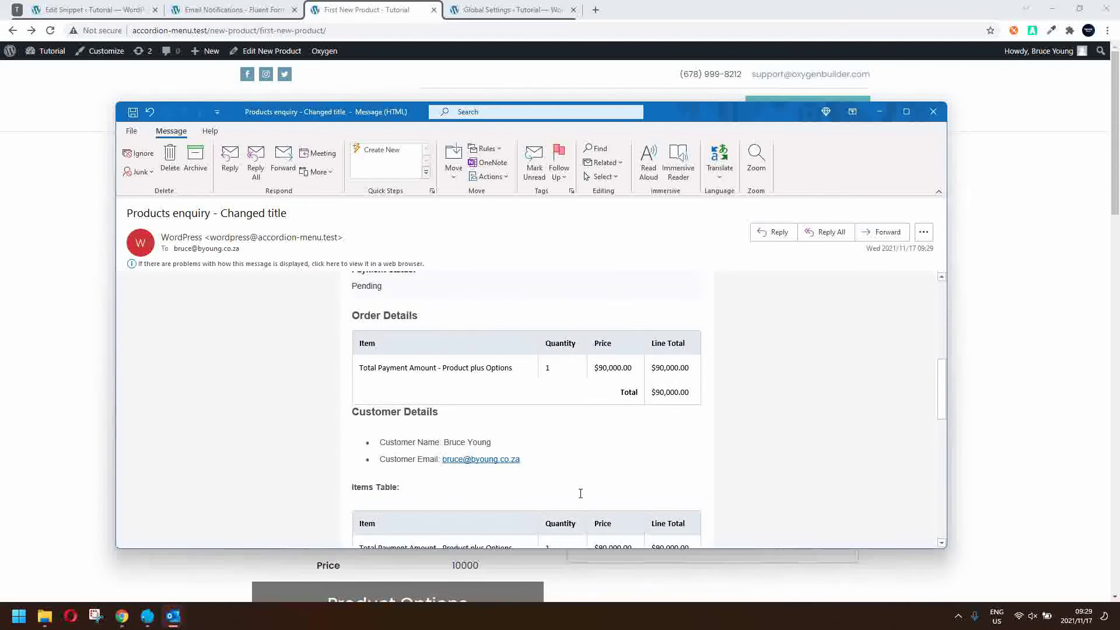
scroll(576, 495, down, 3)
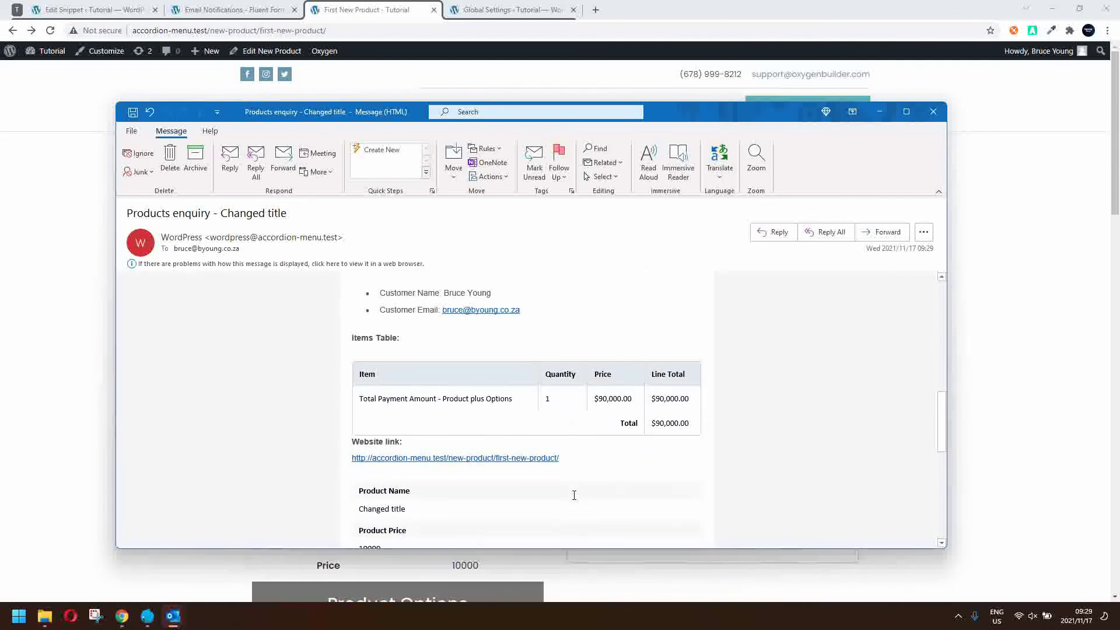
scroll(574, 495, down, 2)
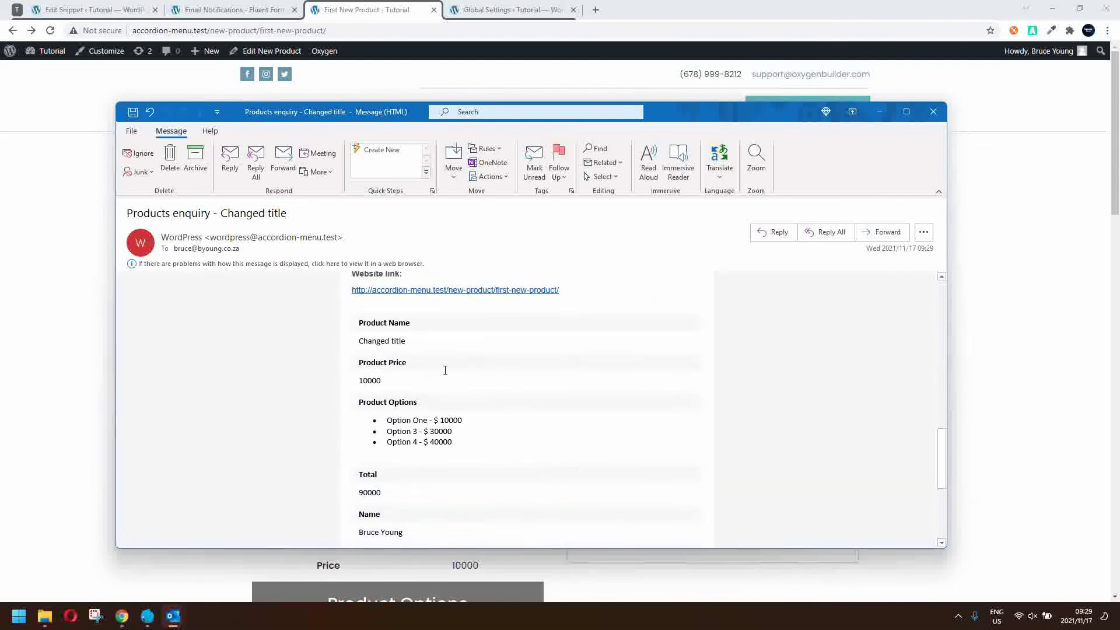
scroll(423, 387, down, 1)
scroll(425, 396, down, 3)
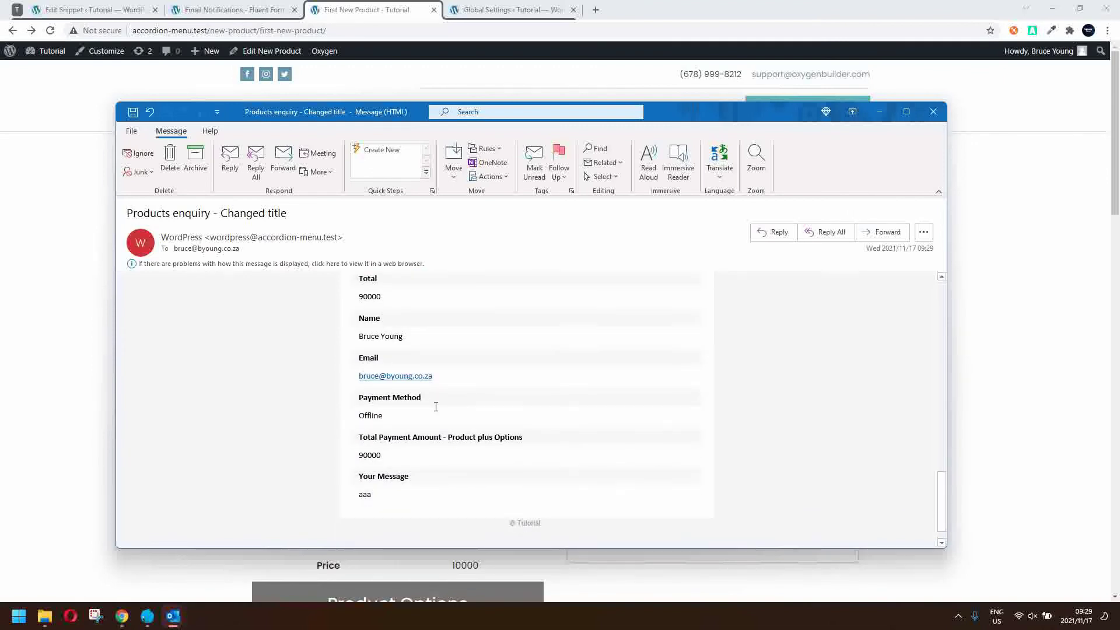
scroll(435, 407, up, 1)
scroll(438, 385, up, 1)
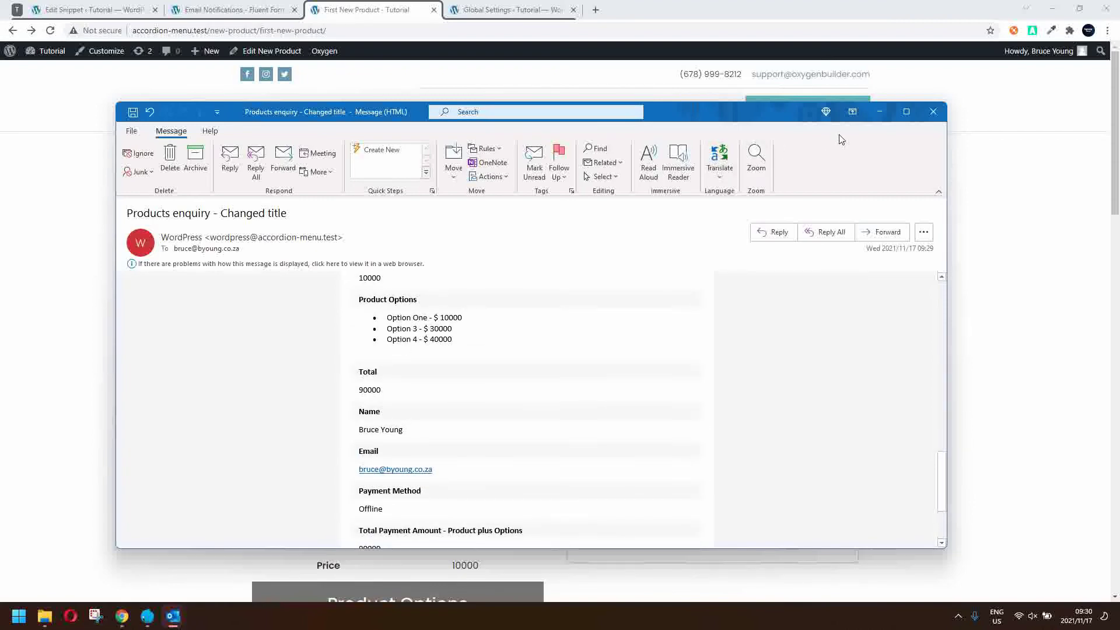
click(879, 111)
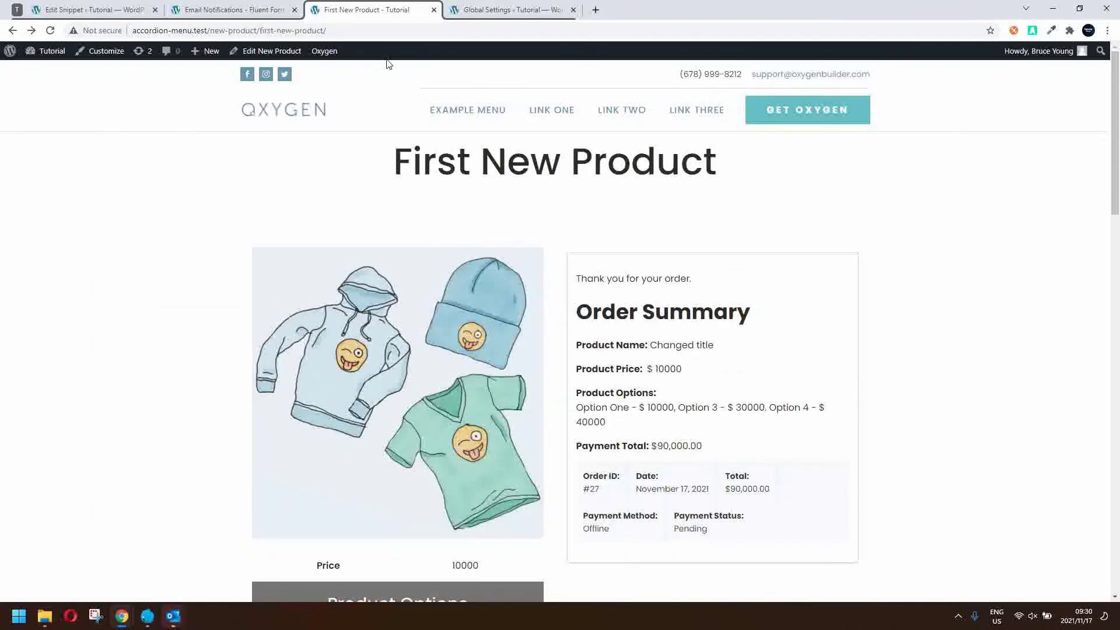
Reopen the Customer email notification and add the lines "Bank Details:" and "Bank Name:" beneath the greeting in the email body.
click(242, 10)
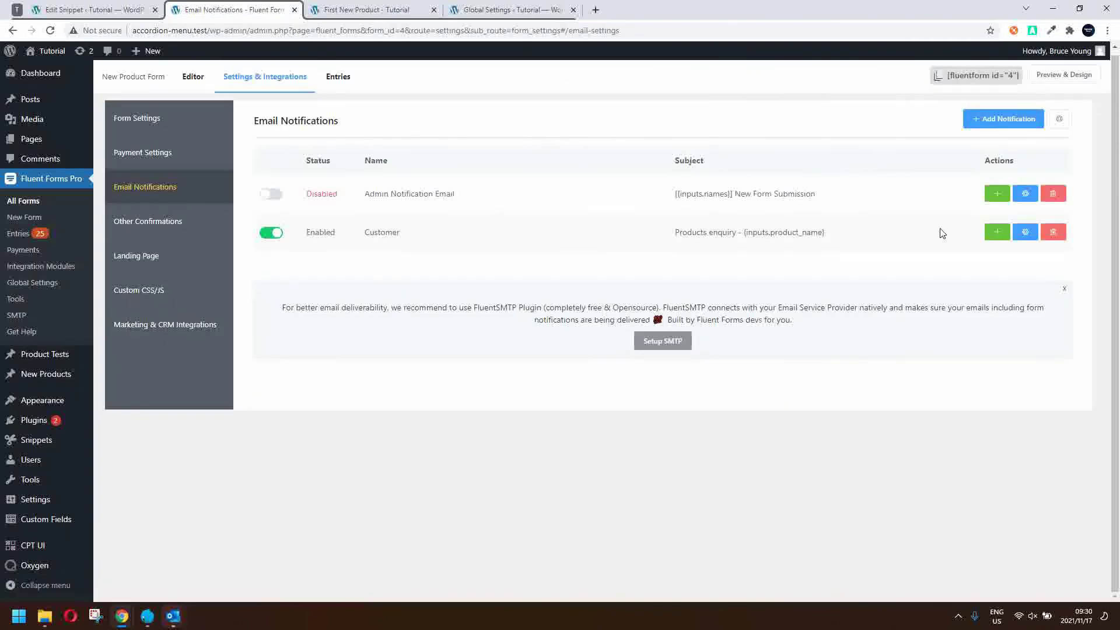
click(1025, 232)
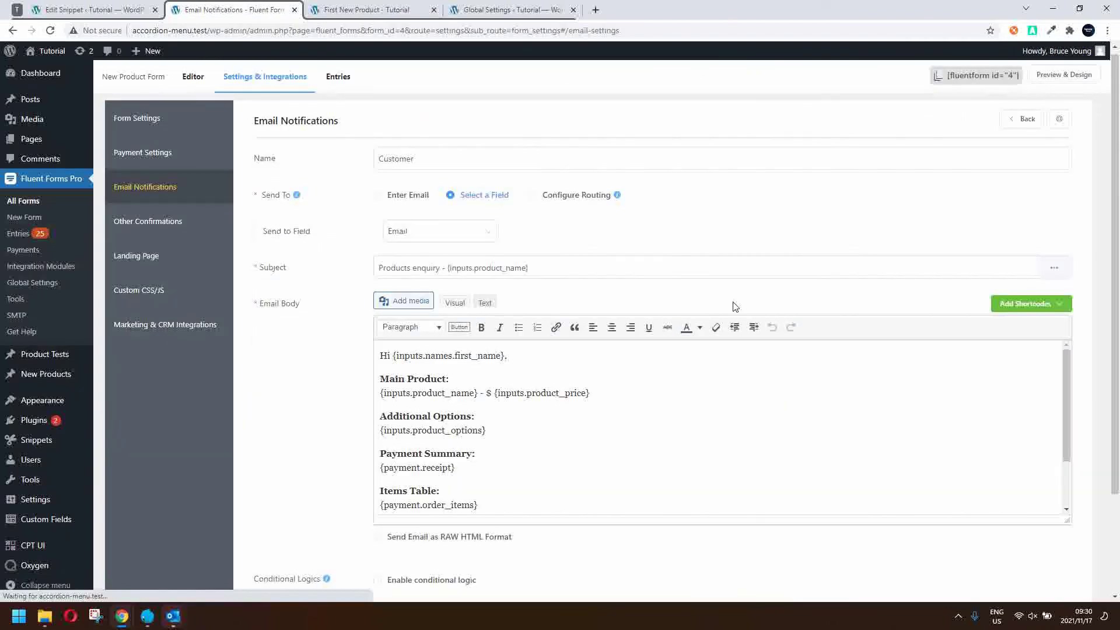
click(534, 359)
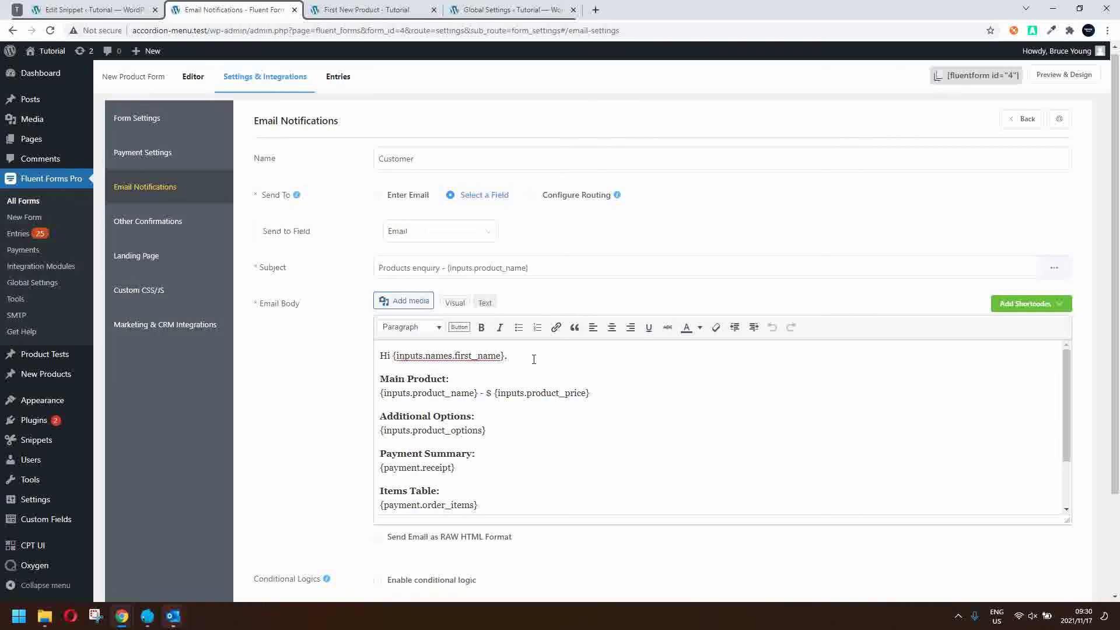
key(Return)
key(Return)
key(BackSpace)
text(Ba)
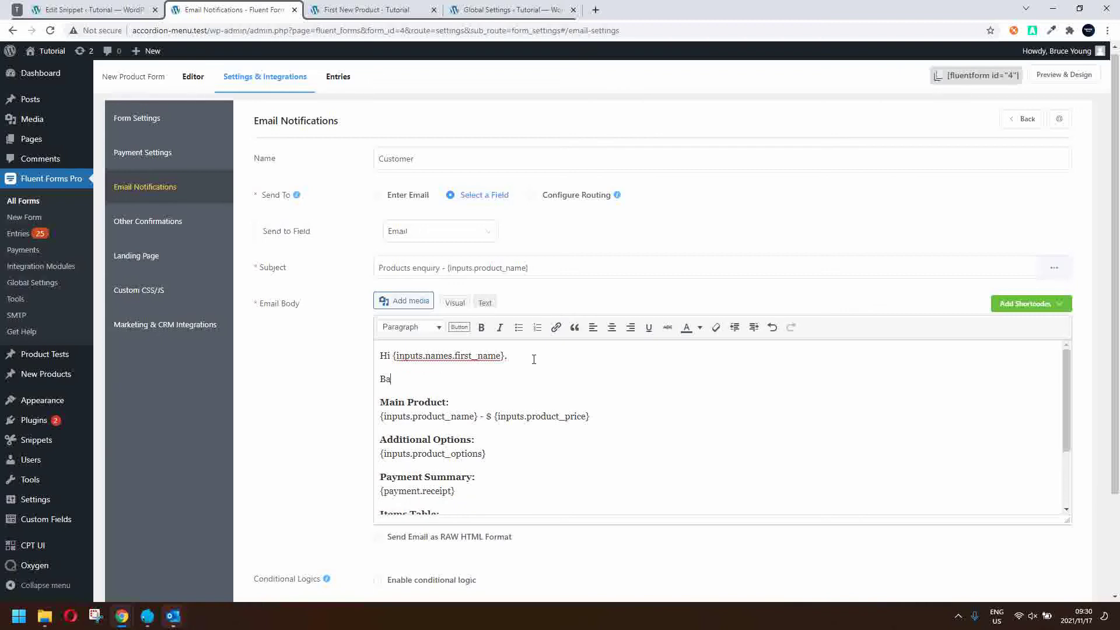
text(nk Details:)
key(shift+Return)
text(Bank Name:)
key(Return)
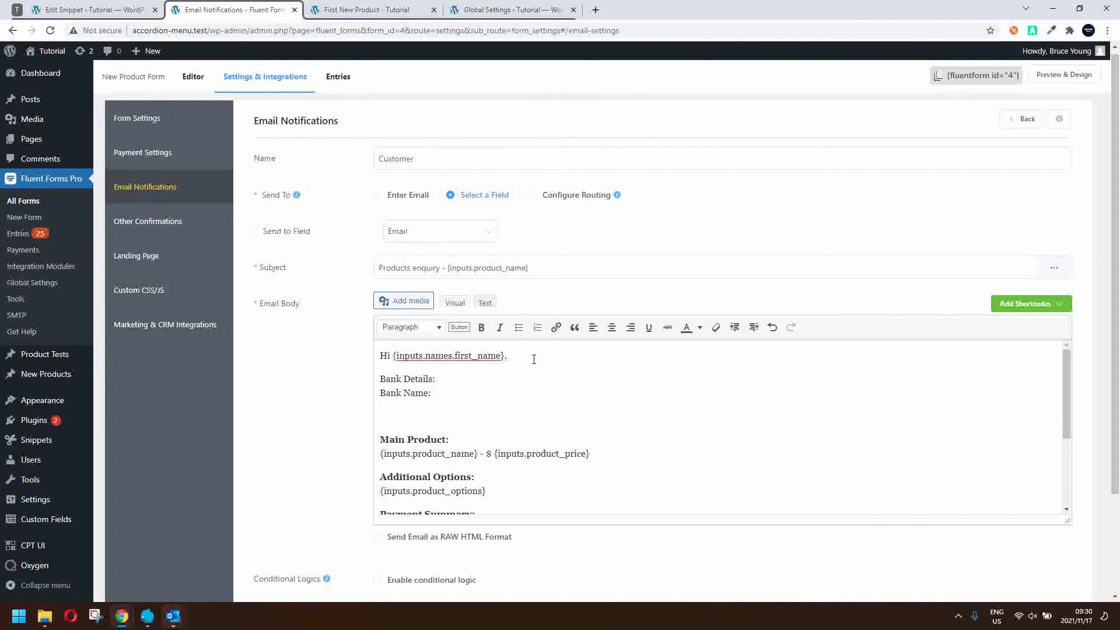
Add "Branch:" and "SWIFT:" lines directly below "Bank Name:" in the email body.
key(BackSpace)
key(shift+Return)
text(Bran)
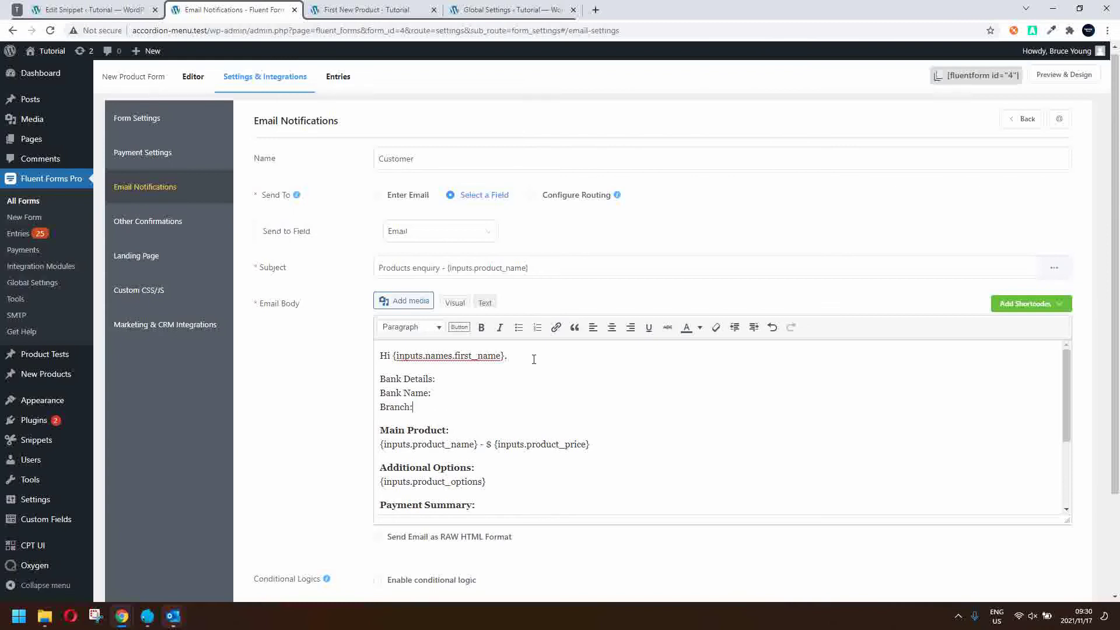
text(ch:)
key(shift+Return)
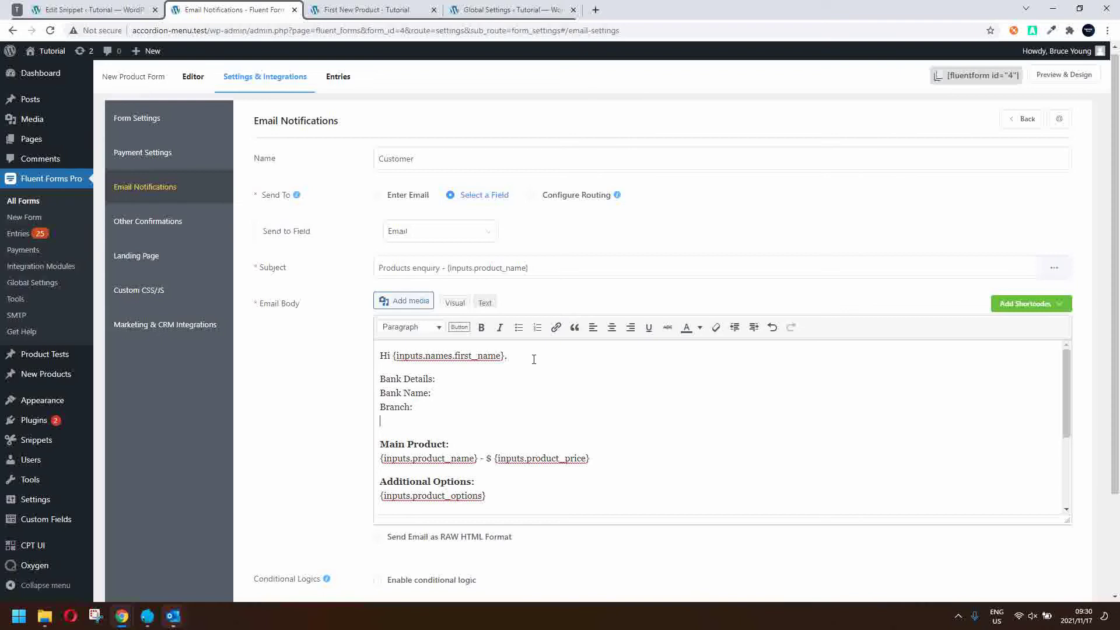
text(SWIFT:)
Insert an "Account Number:" line between "Bank Name:" and "Branch:".
key(Return)
key(Delete)
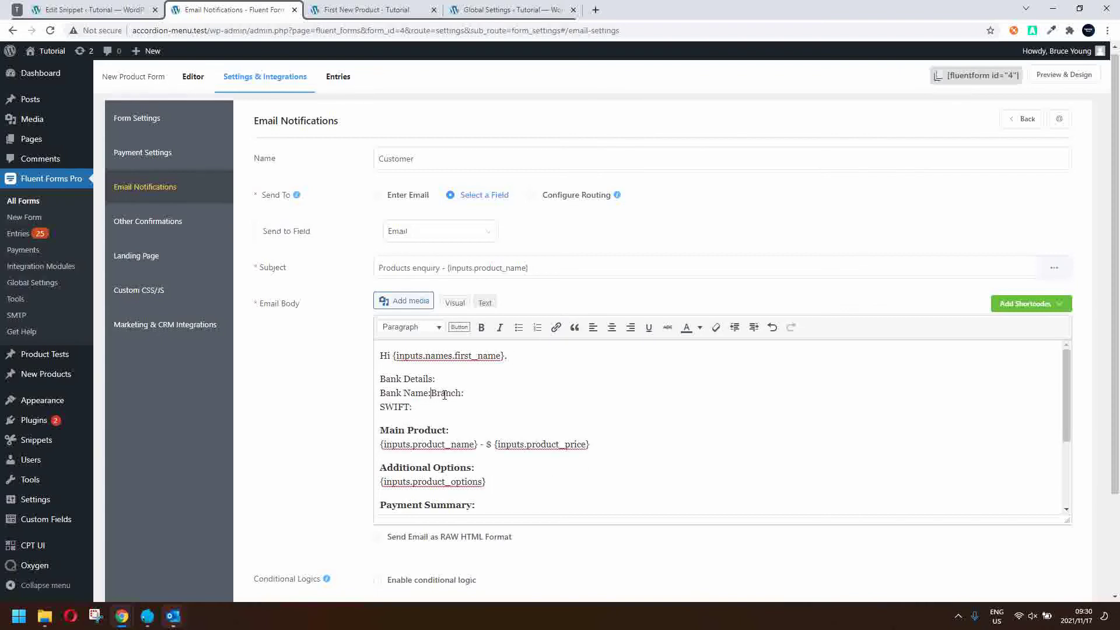
text(Account)
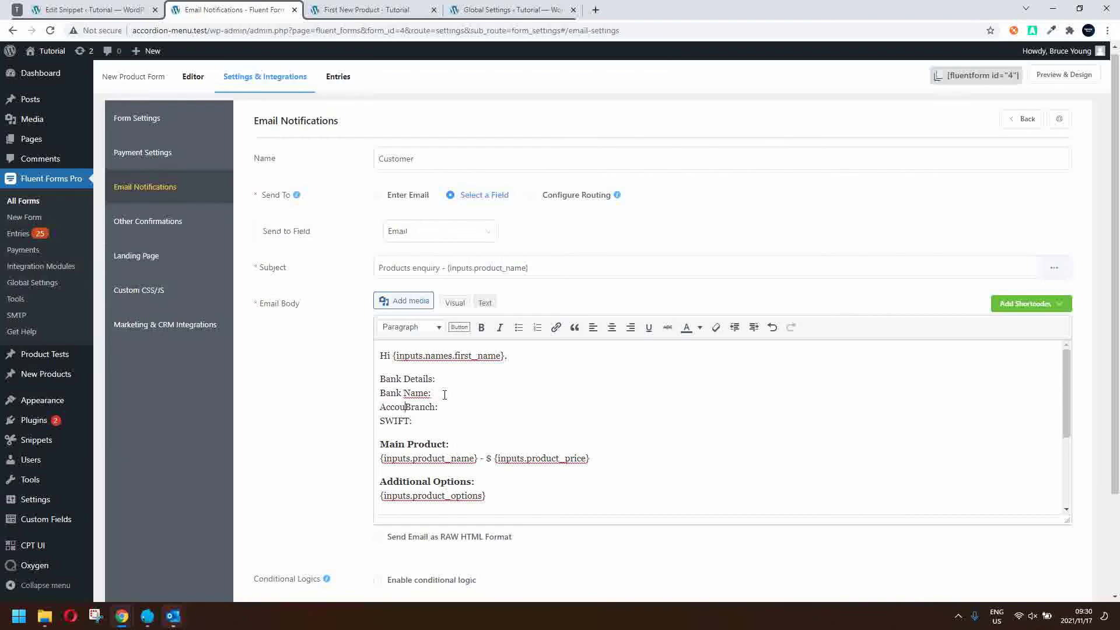
text( Number)
text(:)
key(Return)
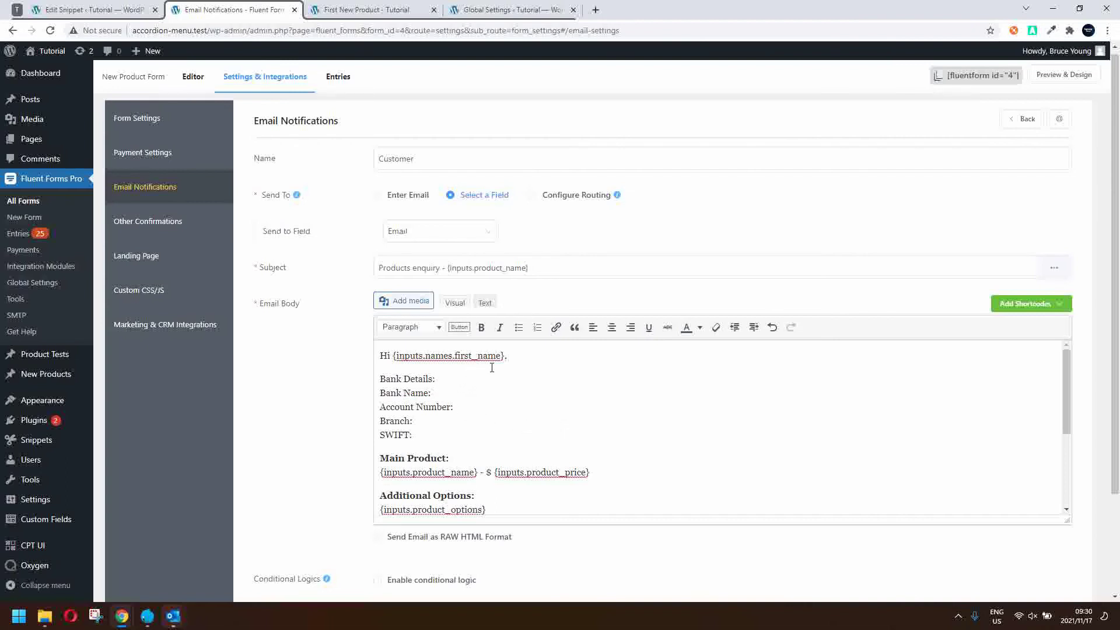
Insert "Products will be dispatched on proof of payment." between the greeting and the bank details, and save the notification.
click(525, 359)
key(Return)
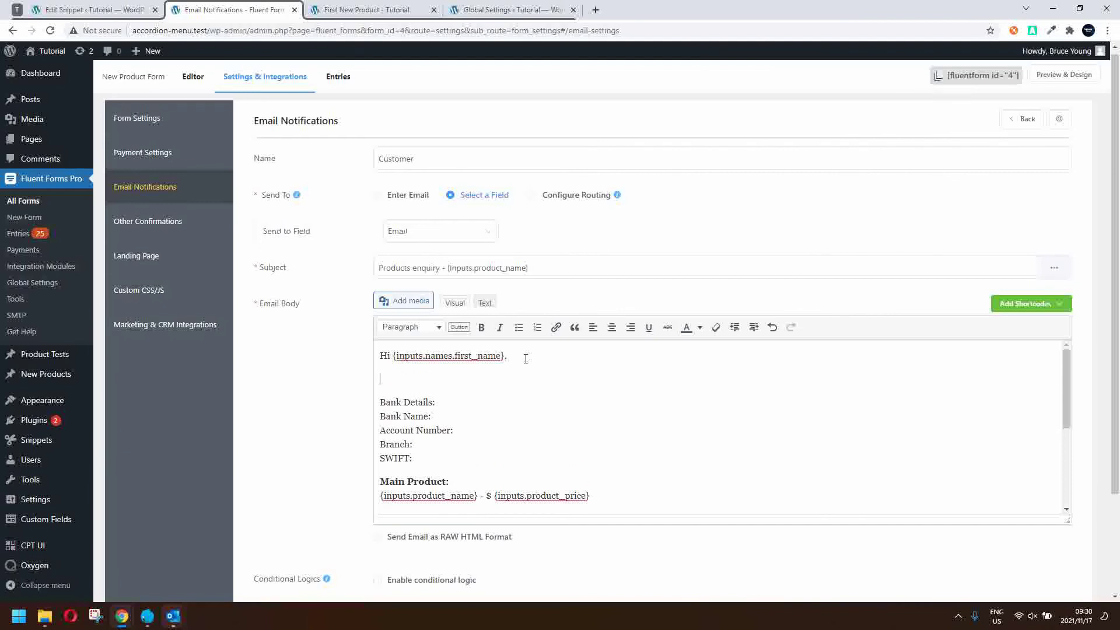
text(Products will be despatched )
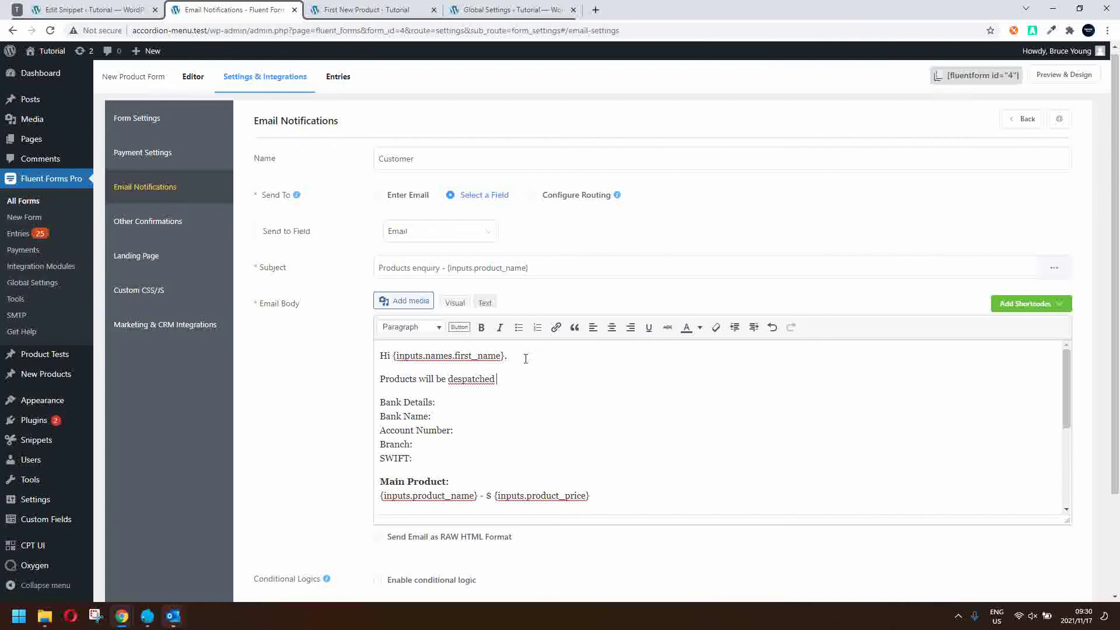
text(on proof of payment.)
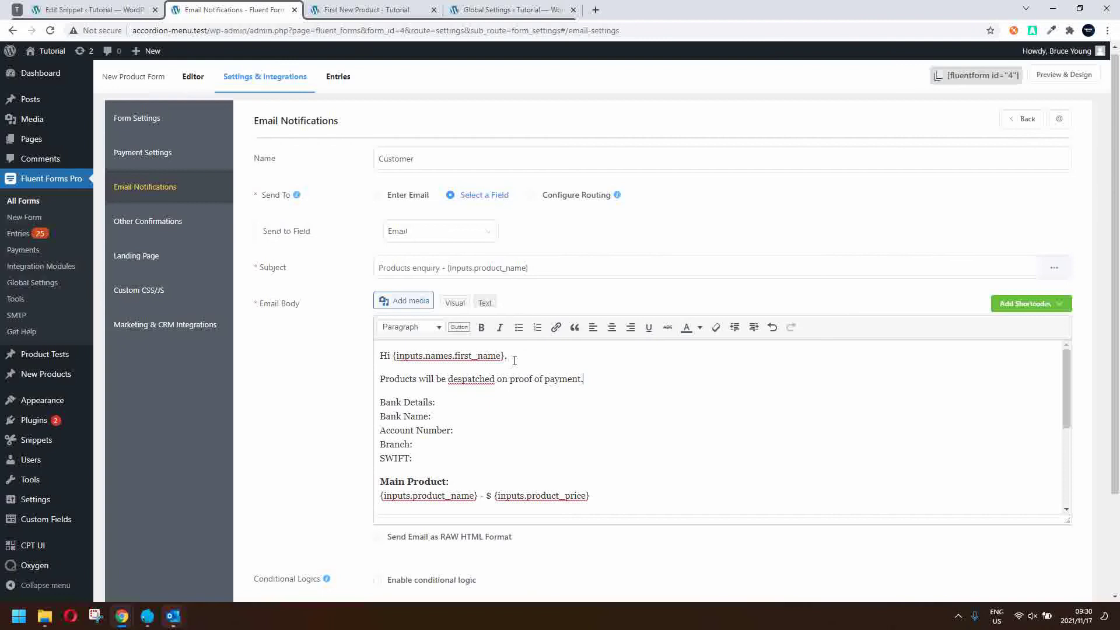
click(458, 379)
key(BackSpace)
text(i)
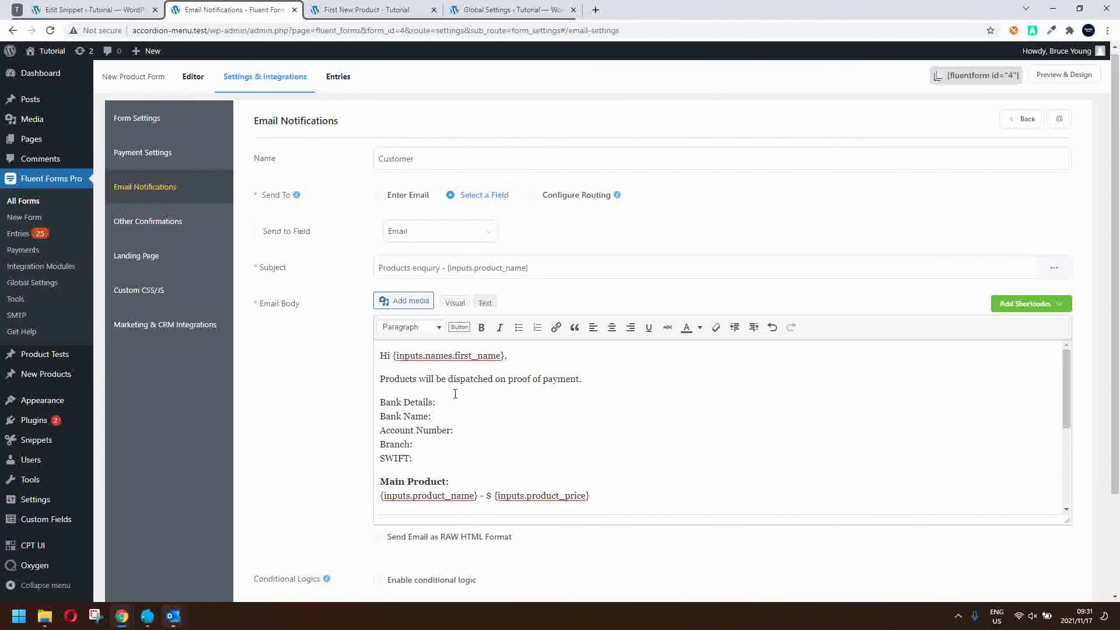
scroll(696, 569, down, 2)
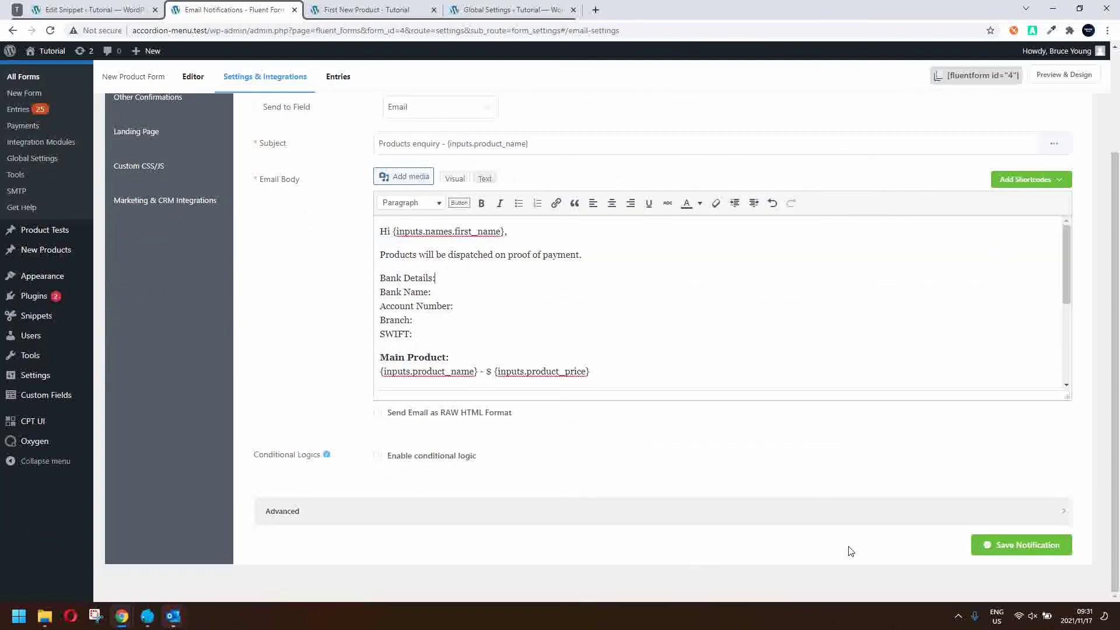
click(1023, 550)
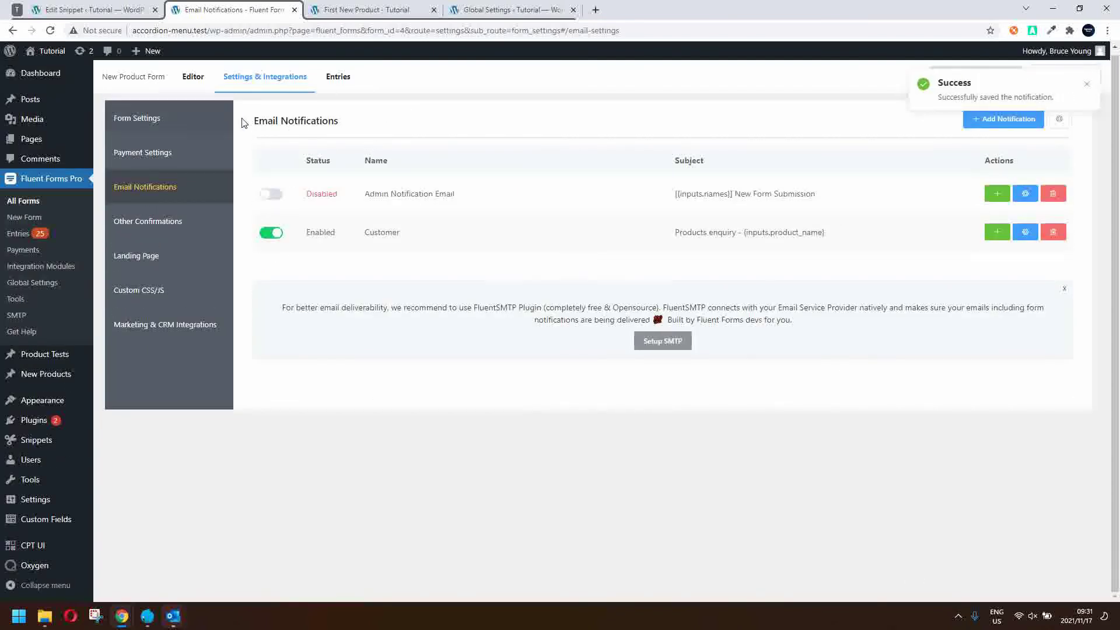
Reload the First New Product page, select Option two, Option 3 and Option 4, and proceed to the second step.
click(385, 5)
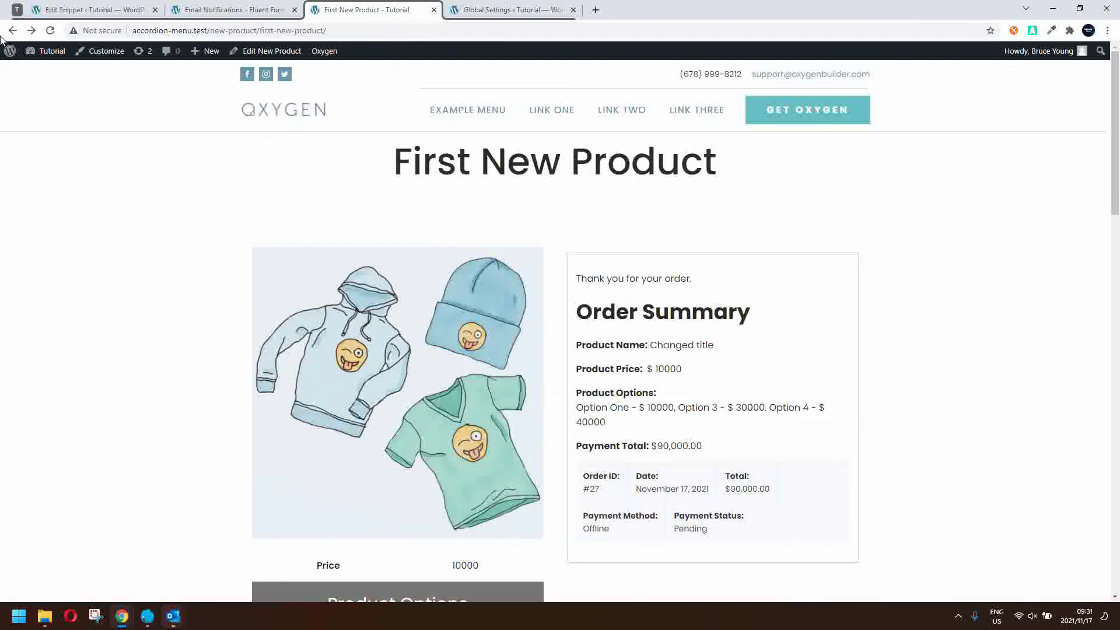
click(49, 31)
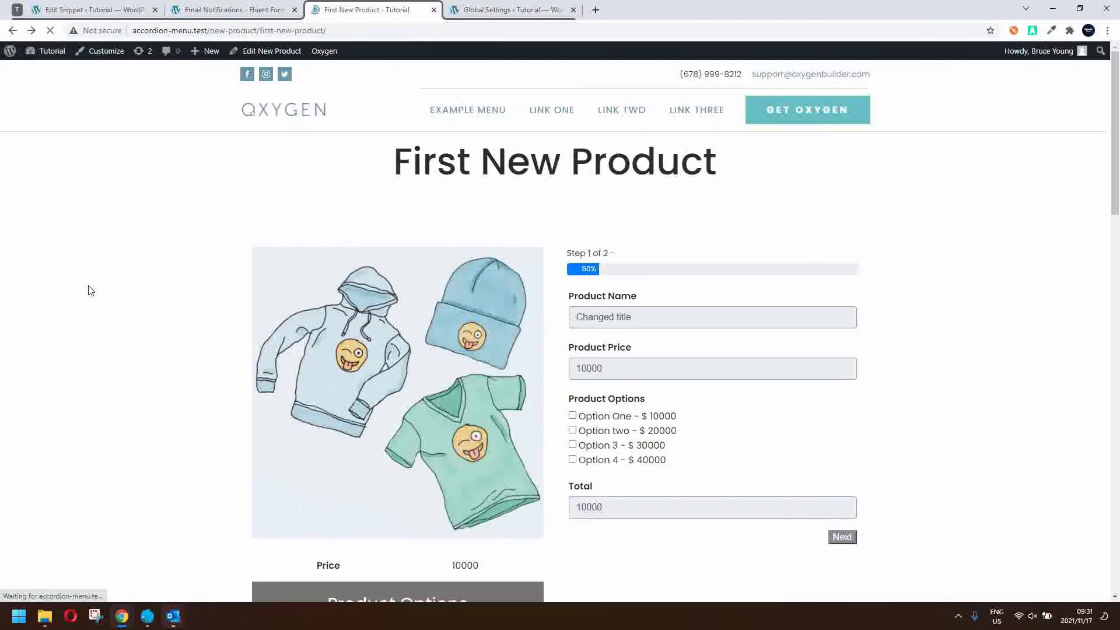
click(572, 430)
click(572, 444)
click(572, 460)
click(572, 459)
drag(592, 461, 597, 461)
click(601, 461)
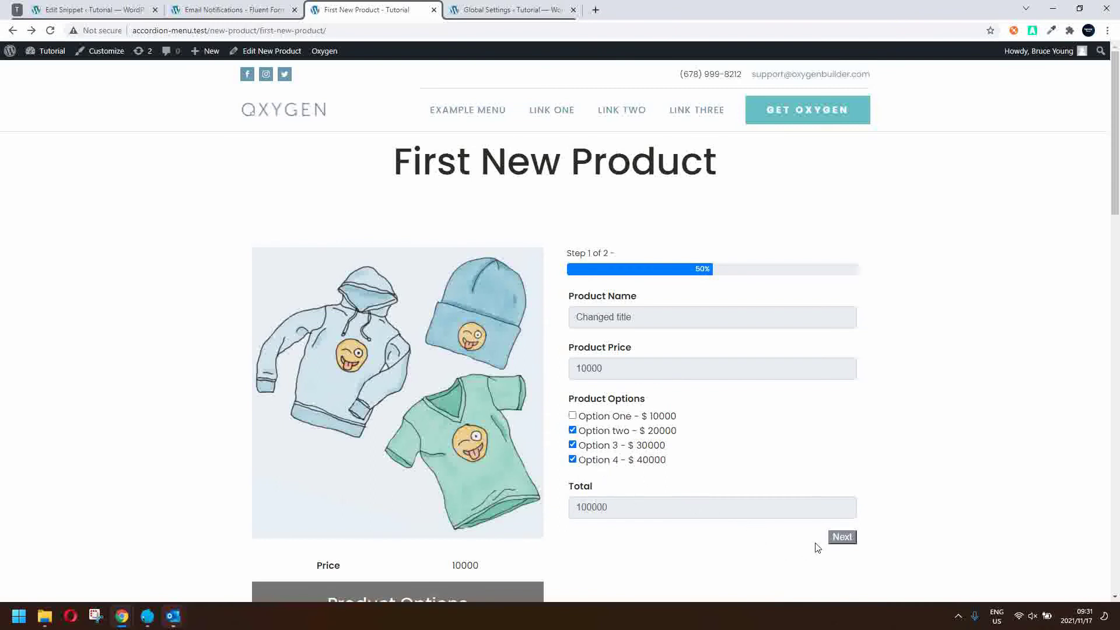
click(842, 537)
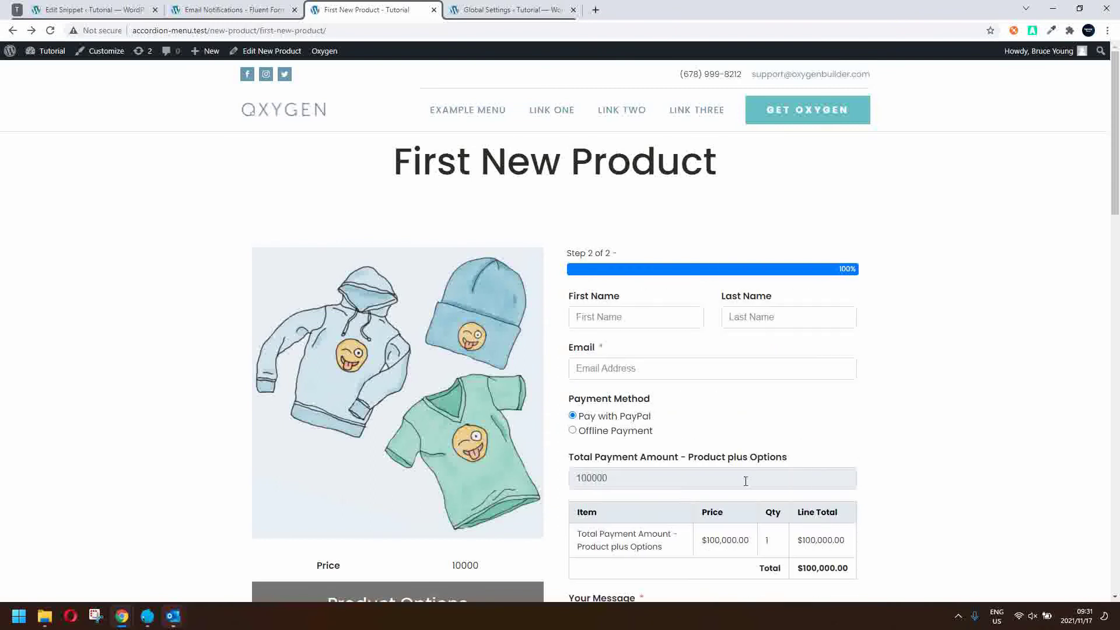
Autofill the customer's name and email, choose Offline Payment, enter the message "qqq" and submit the order form.
click(671, 317)
click(649, 353)
scroll(706, 376, down, 6)
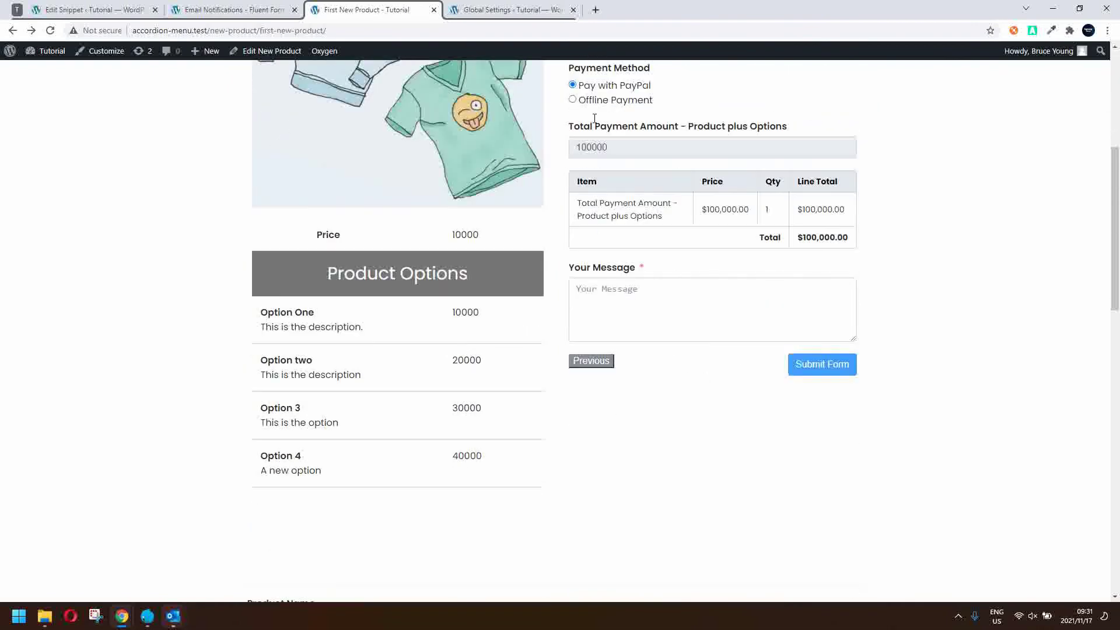
click(590, 101)
click(591, 287)
text(qqq)
click(802, 366)
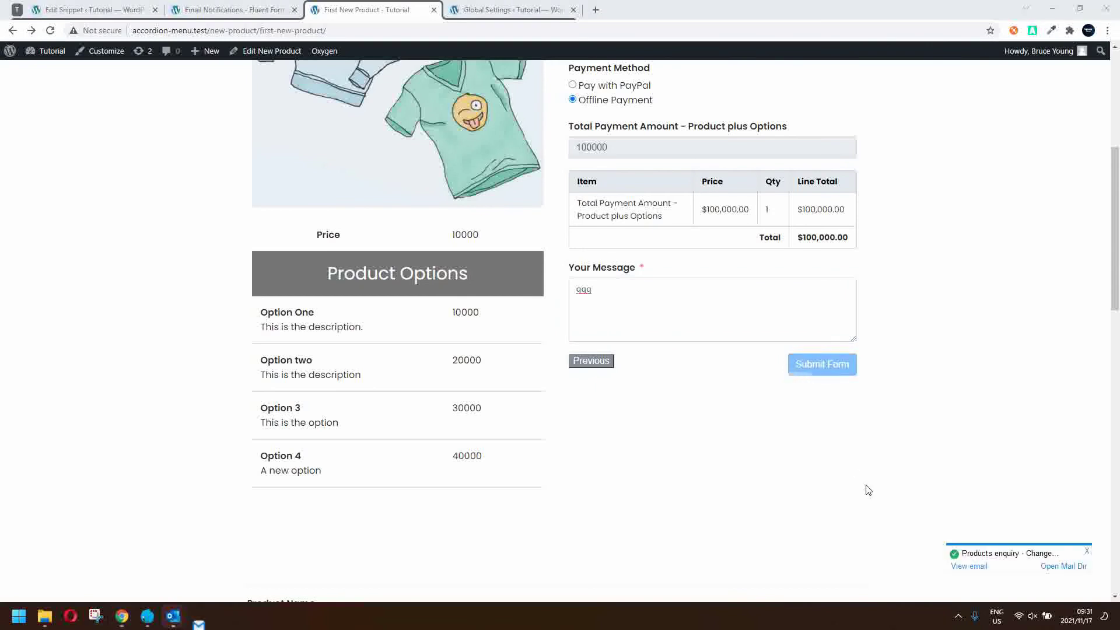
Open the new Products enquiry email in Outlook, examine its bank details, order details and submitted data, and close it.
click(968, 566)
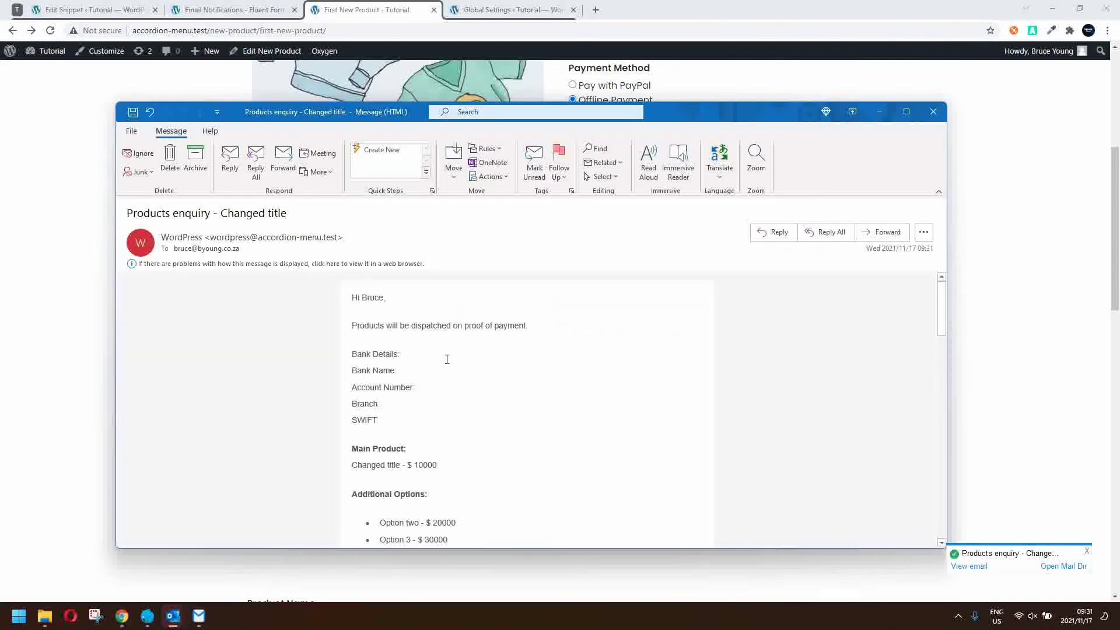
scroll(406, 427, down, 2)
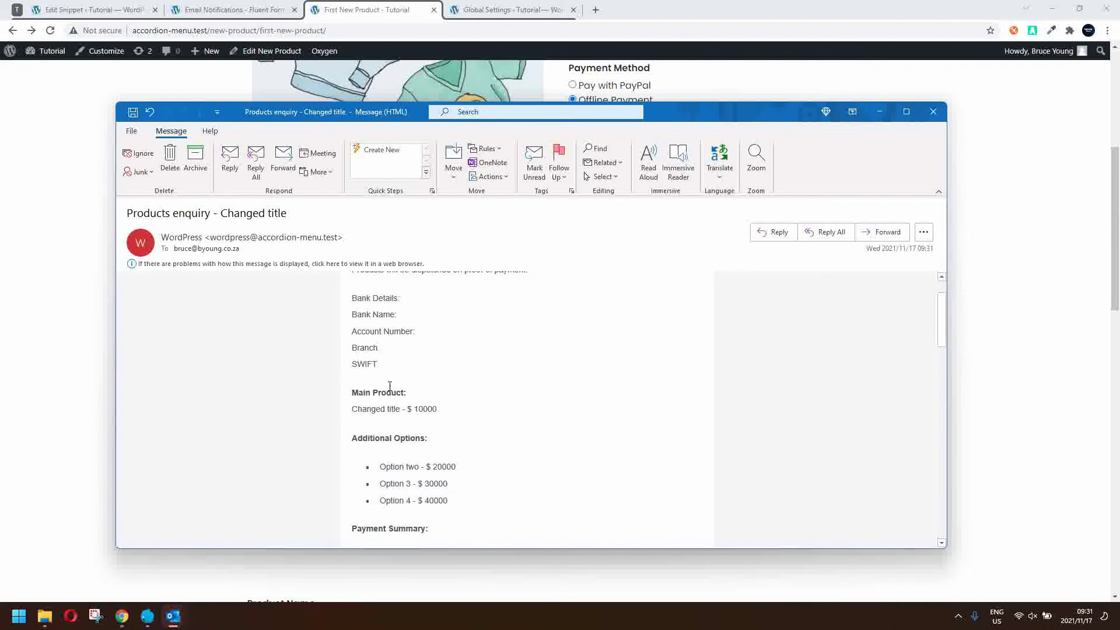
scroll(416, 425, down, 1)
scroll(428, 485, down, 8)
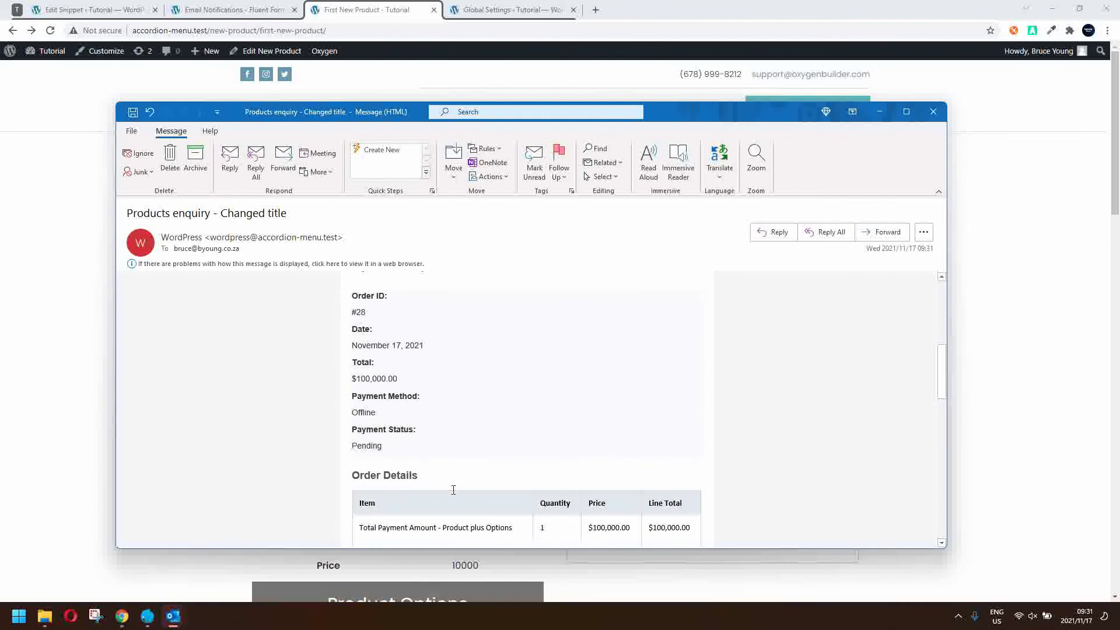
scroll(453, 490, down, 3)
scroll(551, 468, down, 6)
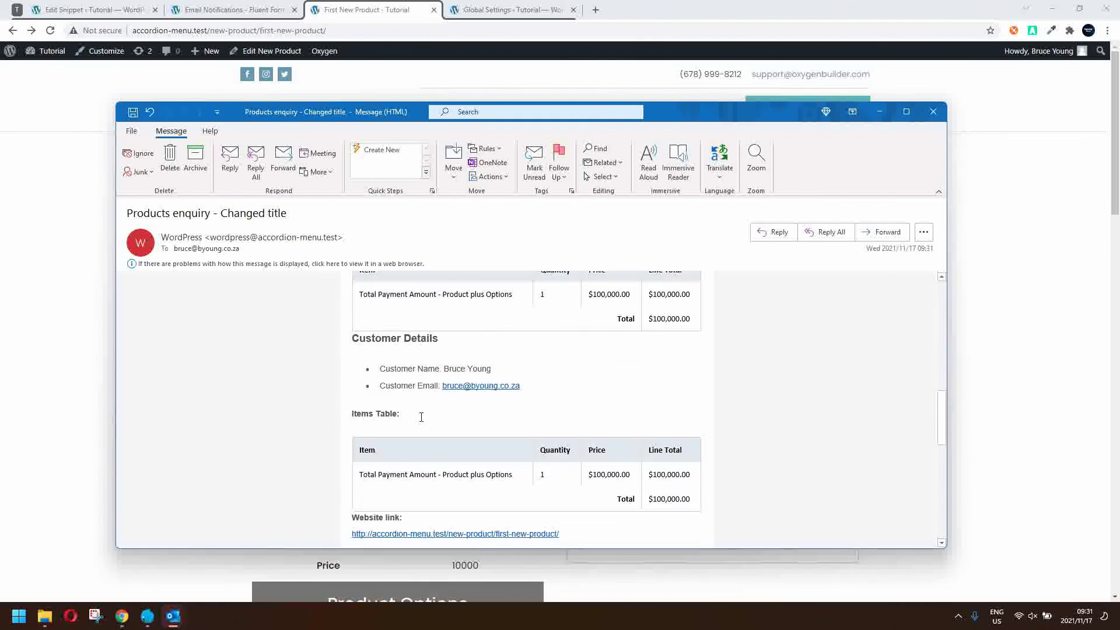
scroll(421, 417, down, 3)
scroll(501, 397, down, 6)
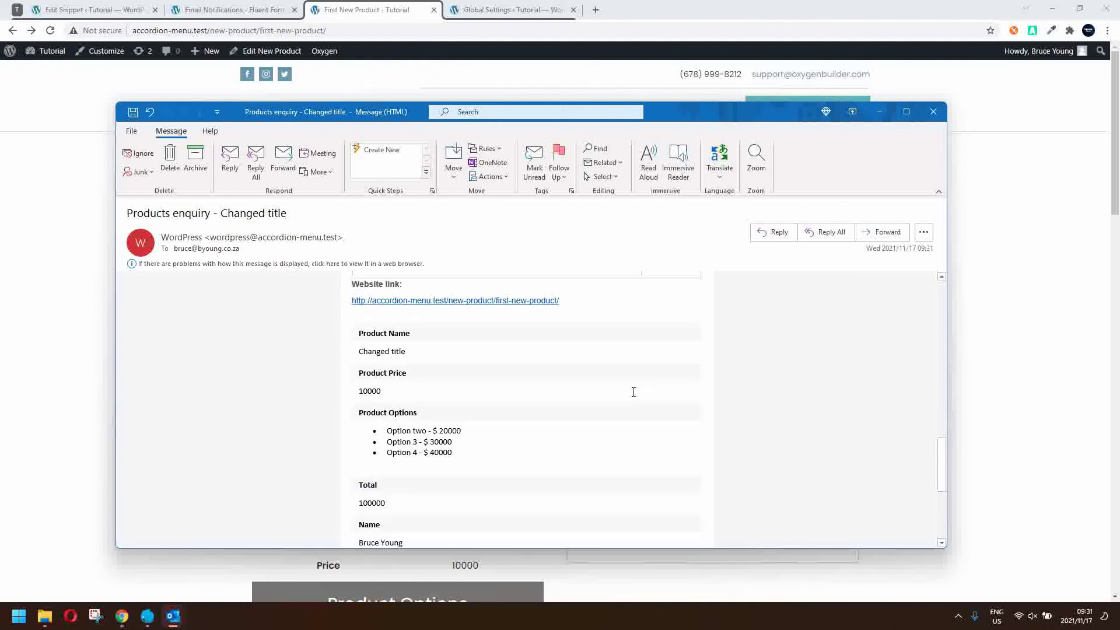
click(931, 116)
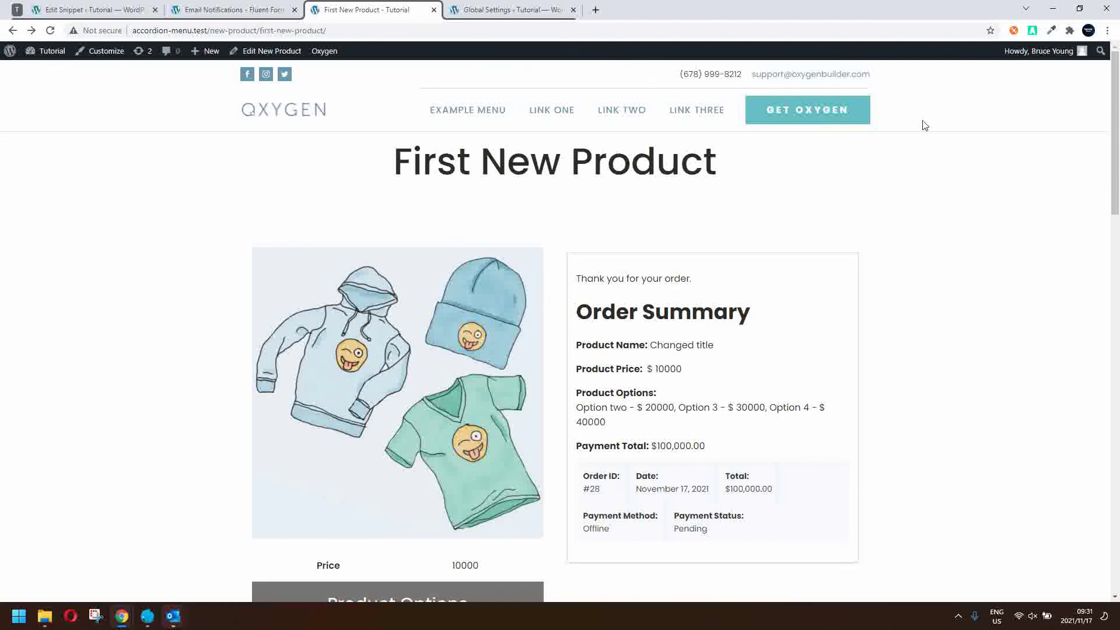
Open the New Product Form in the form editor and display the settings of its Payment Method field.
click(173, 12)
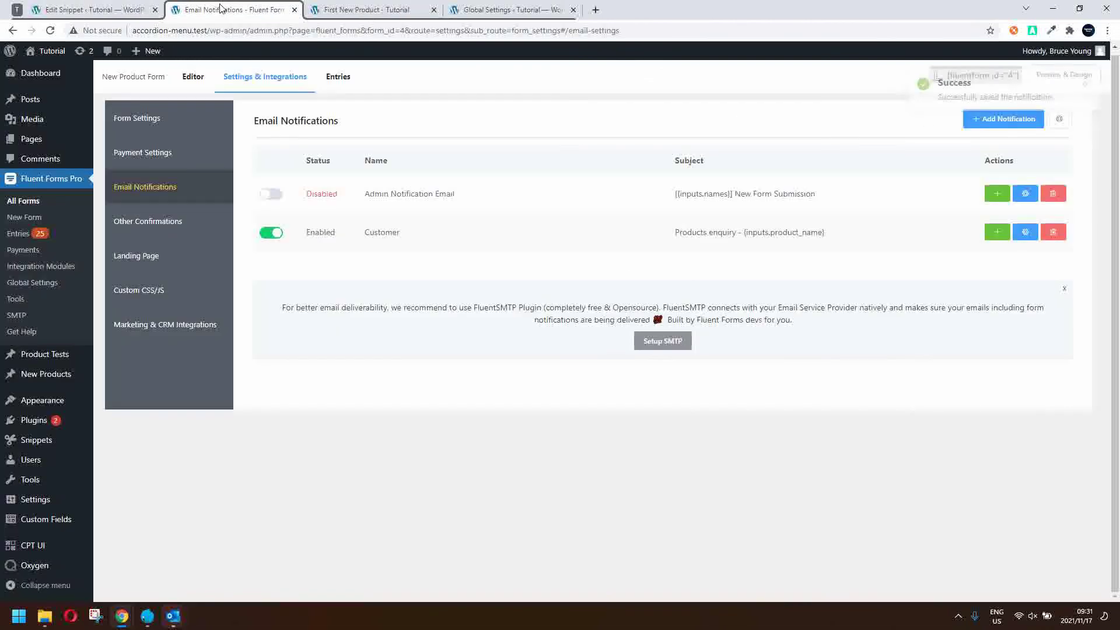
click(193, 82)
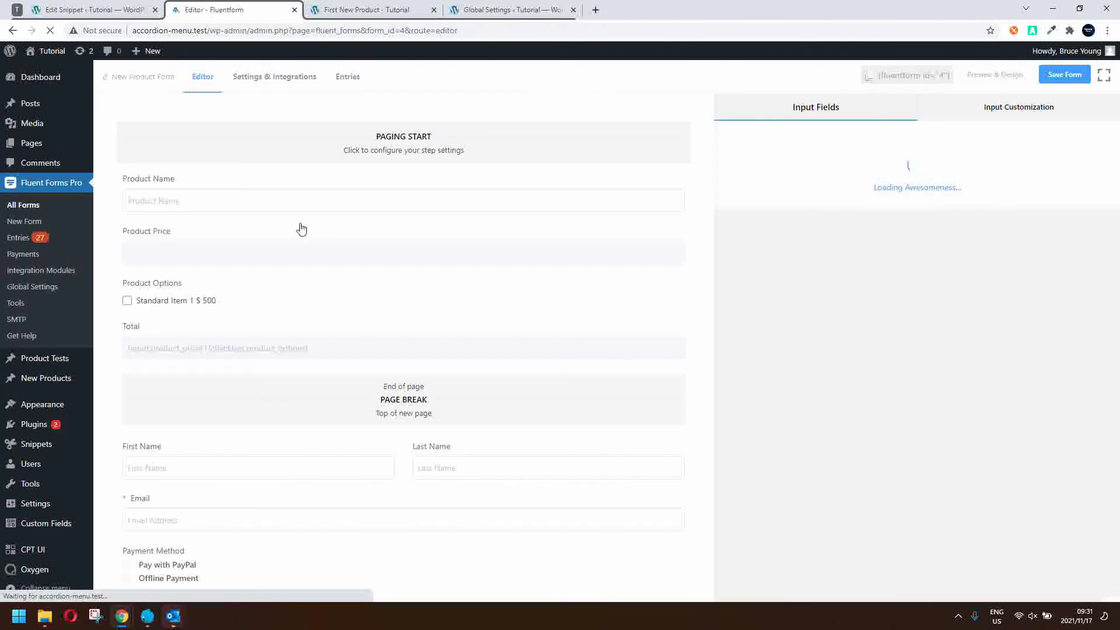
scroll(419, 417, down, 3)
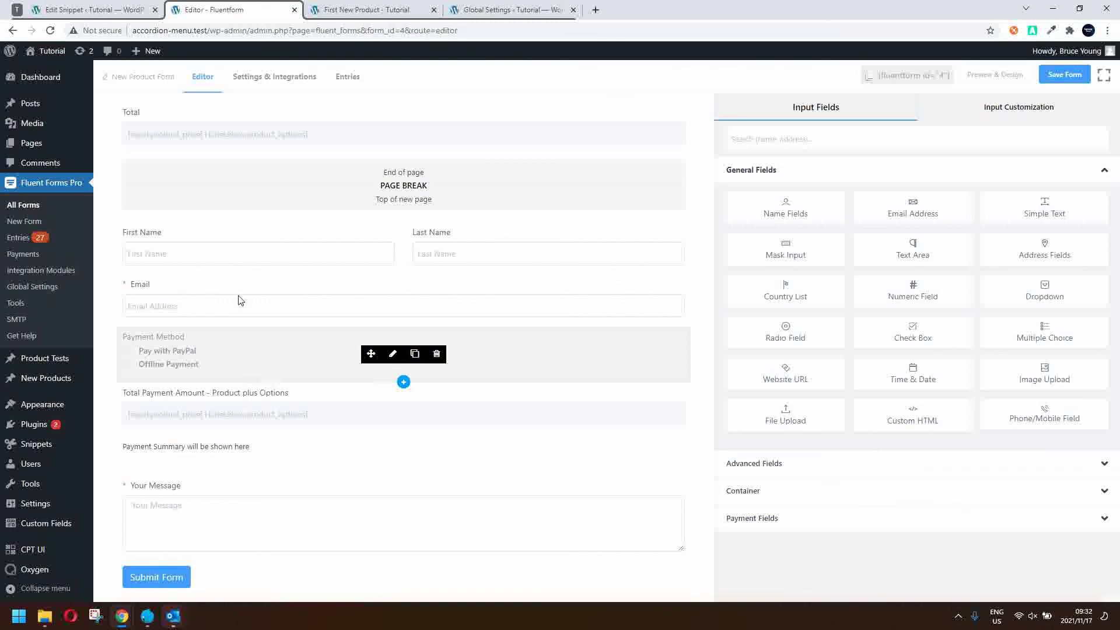
click(46, 290)
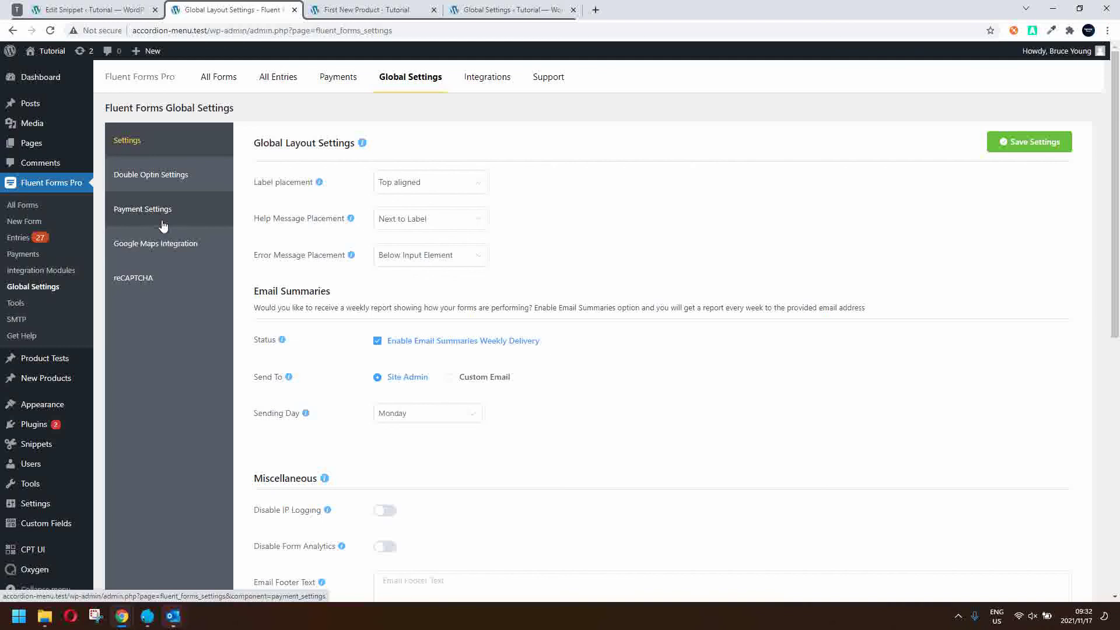
key(alt+Left)
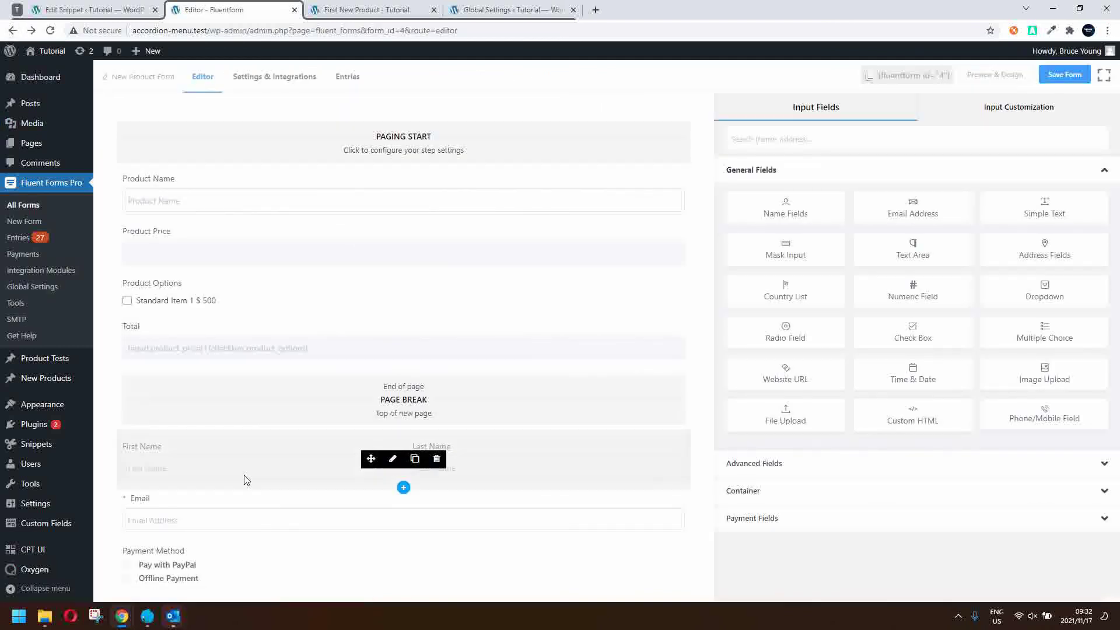
scroll(244, 480, down, 5)
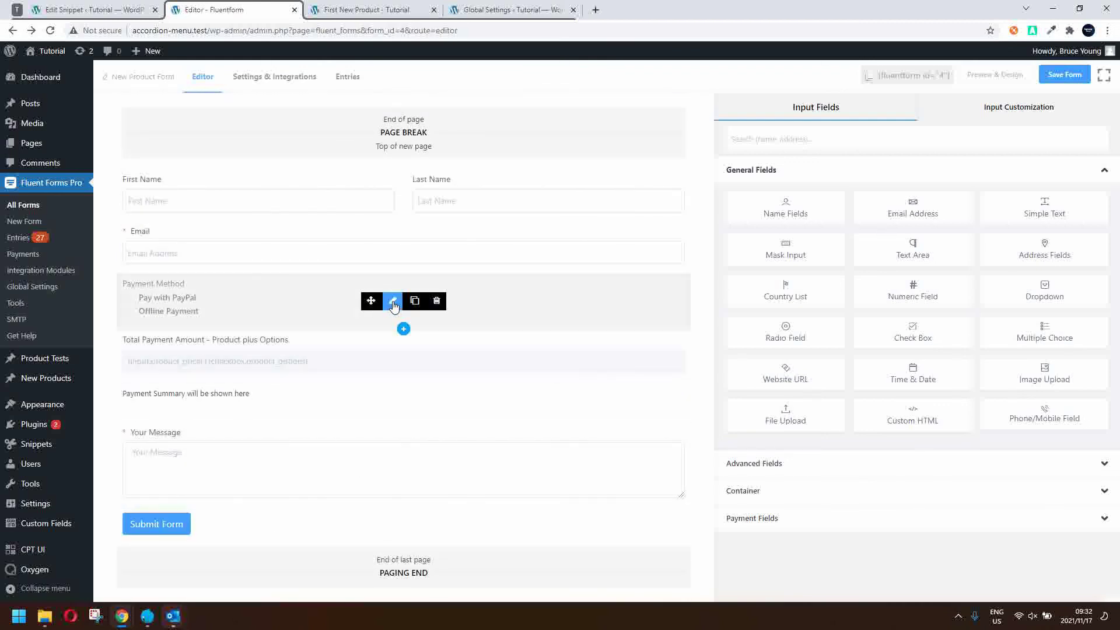
click(393, 304)
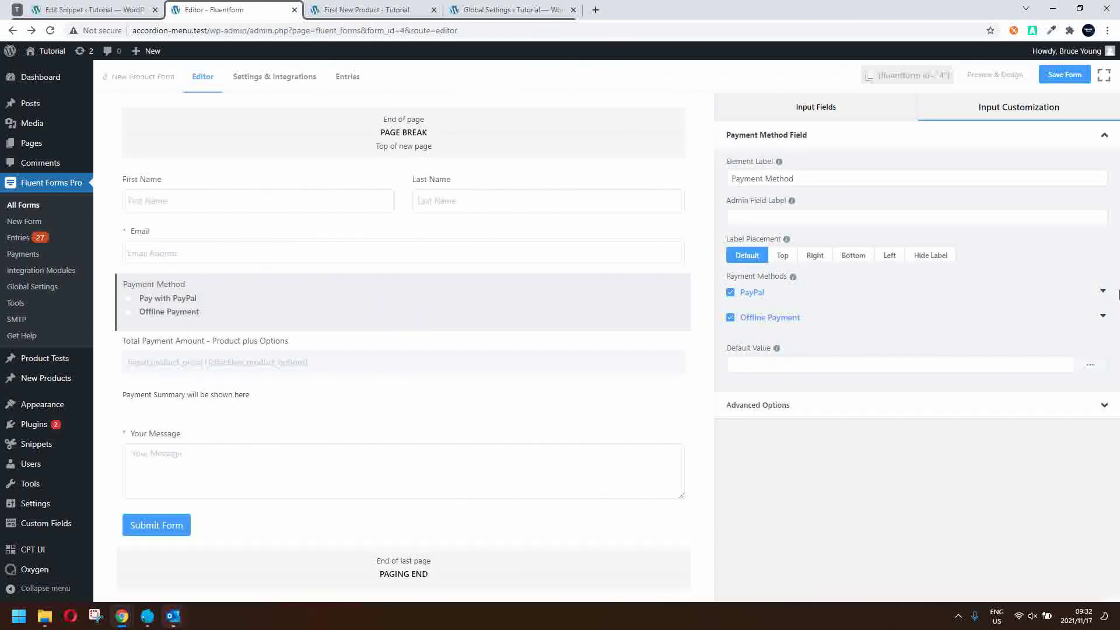
Disable PayPal in the Payment Method field, leaving only Offline Payment enabled, and save the form.
click(731, 293)
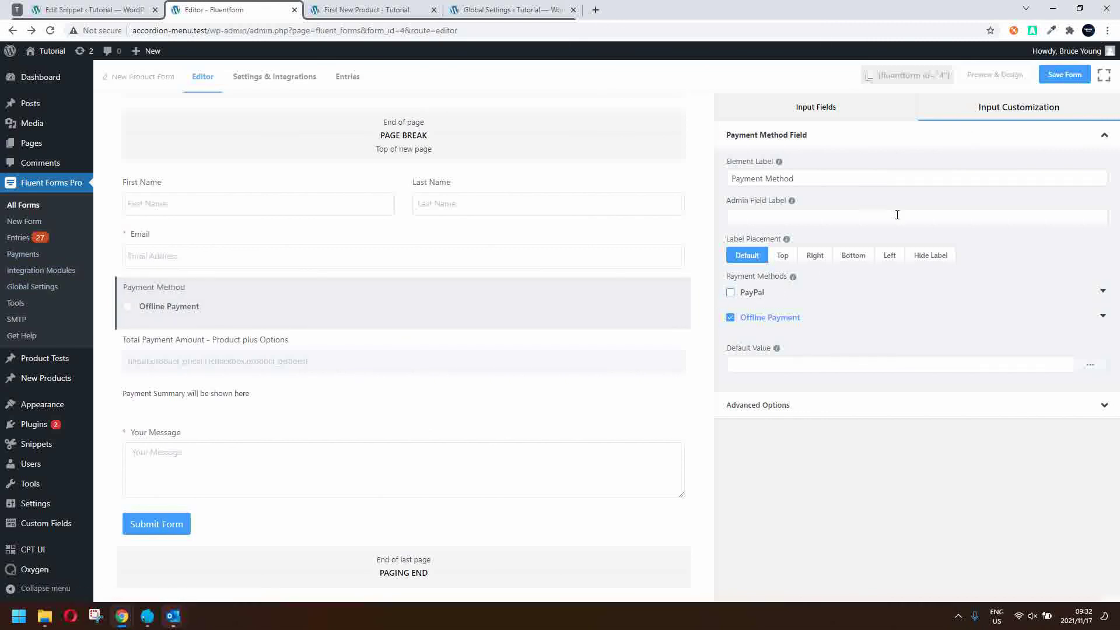
click(1064, 74)
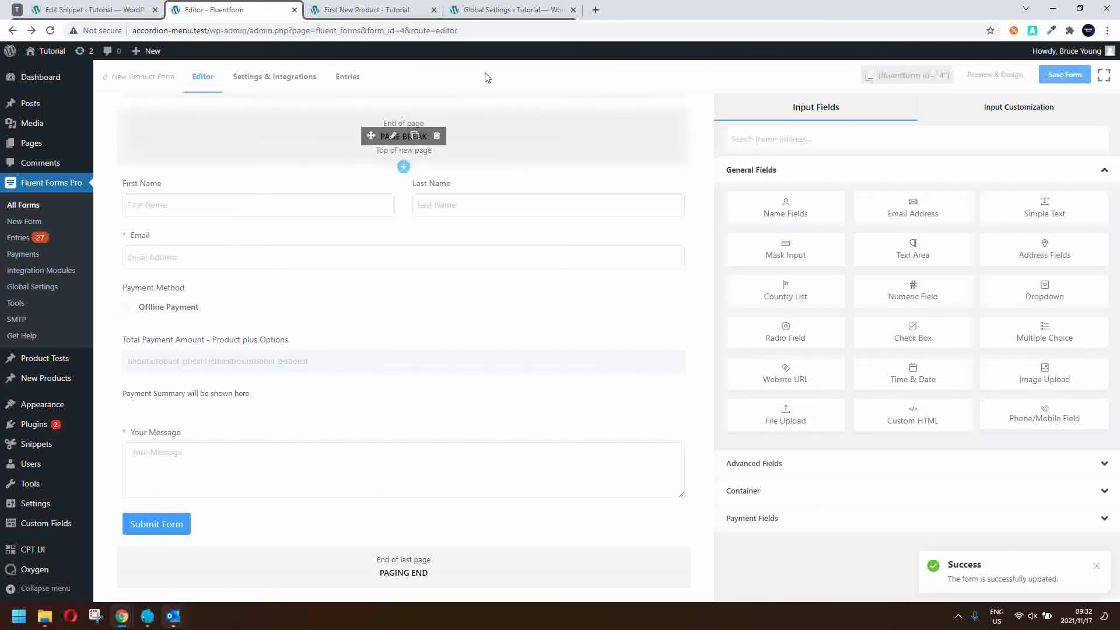
Reload the First New Product page, select Option One, Option two and Option 3, and proceed to the second step.
click(353, 9)
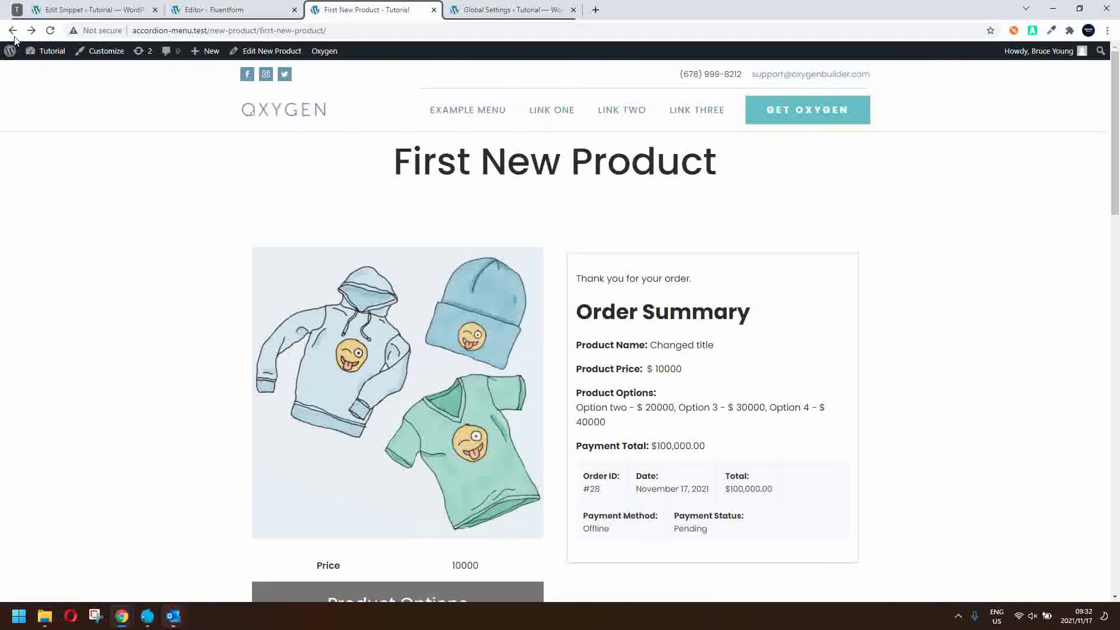
click(50, 30)
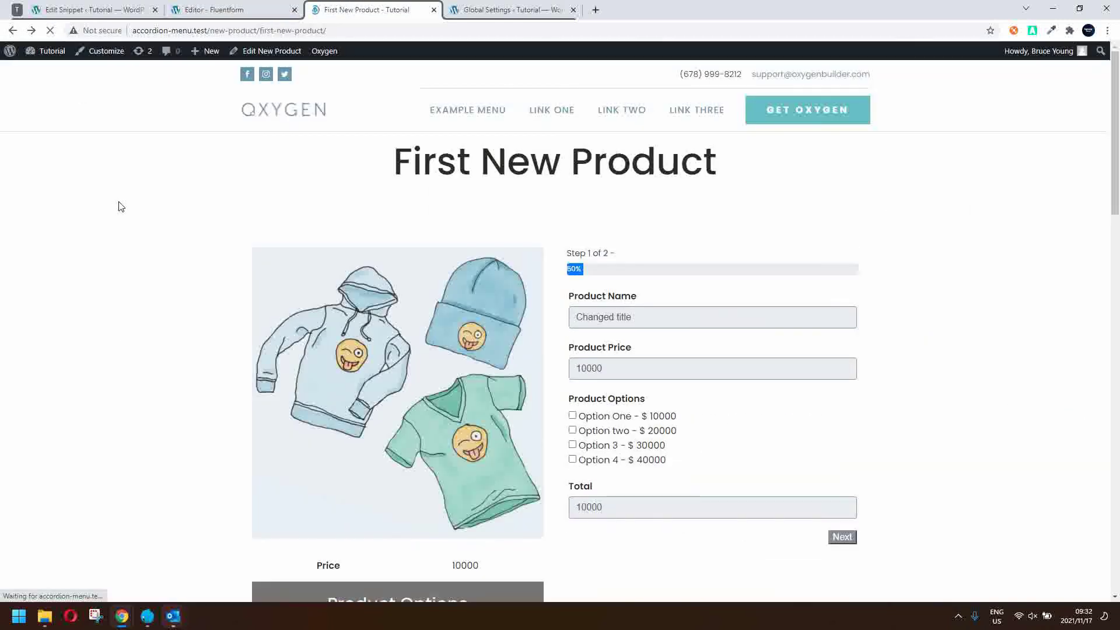
click(572, 416)
click(572, 431)
click(573, 445)
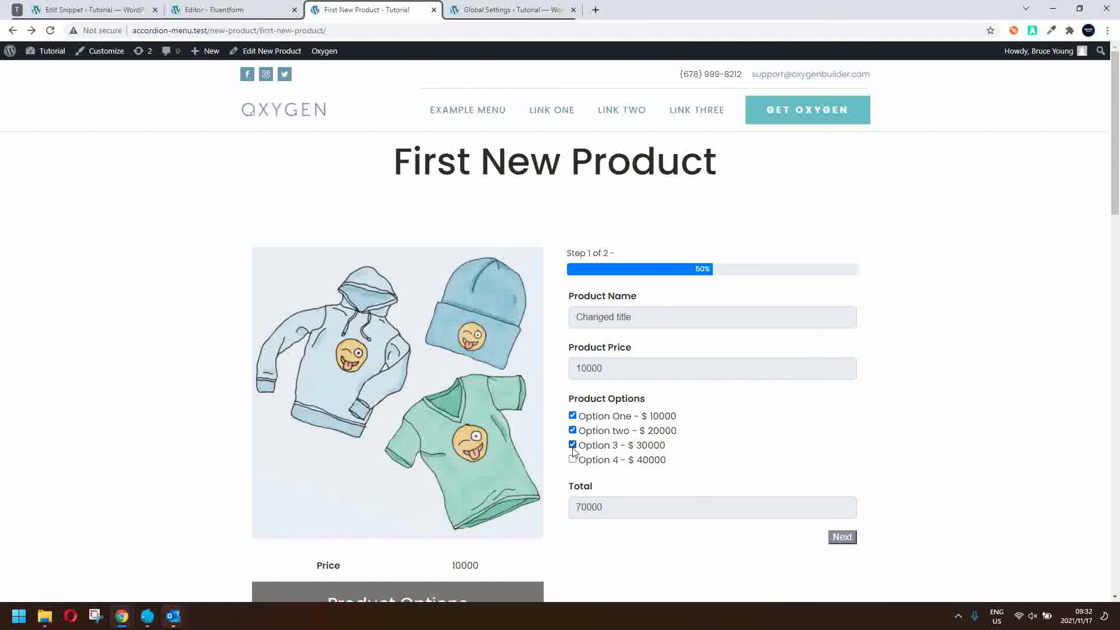
click(855, 541)
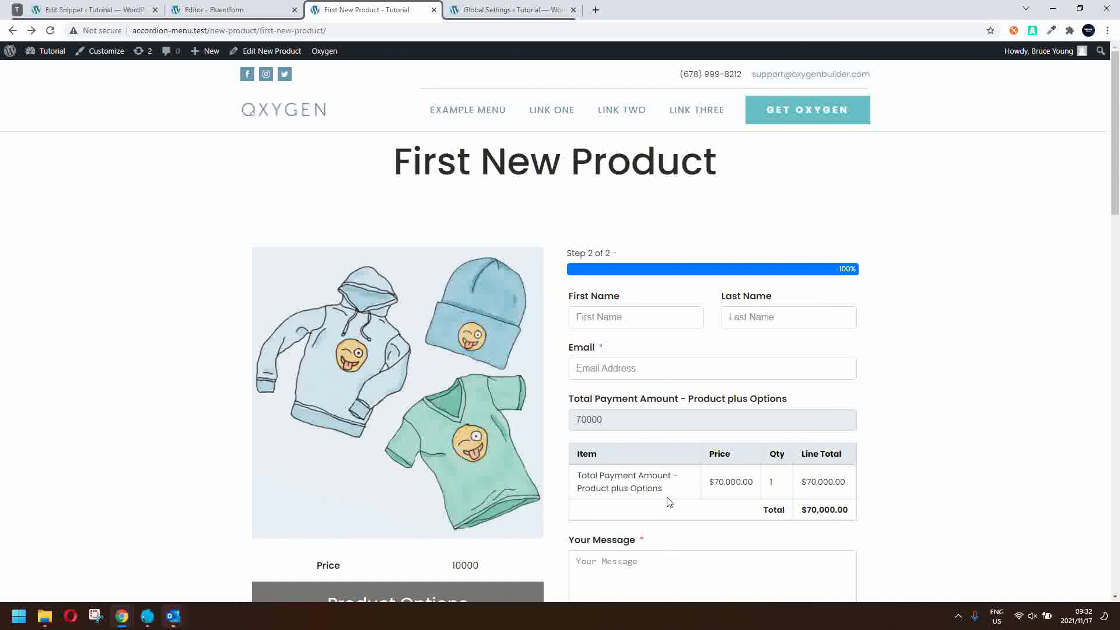
Autofill the customer's name and email, enter the message "aaa" and submit the order form.
scroll(661, 477, down, 3)
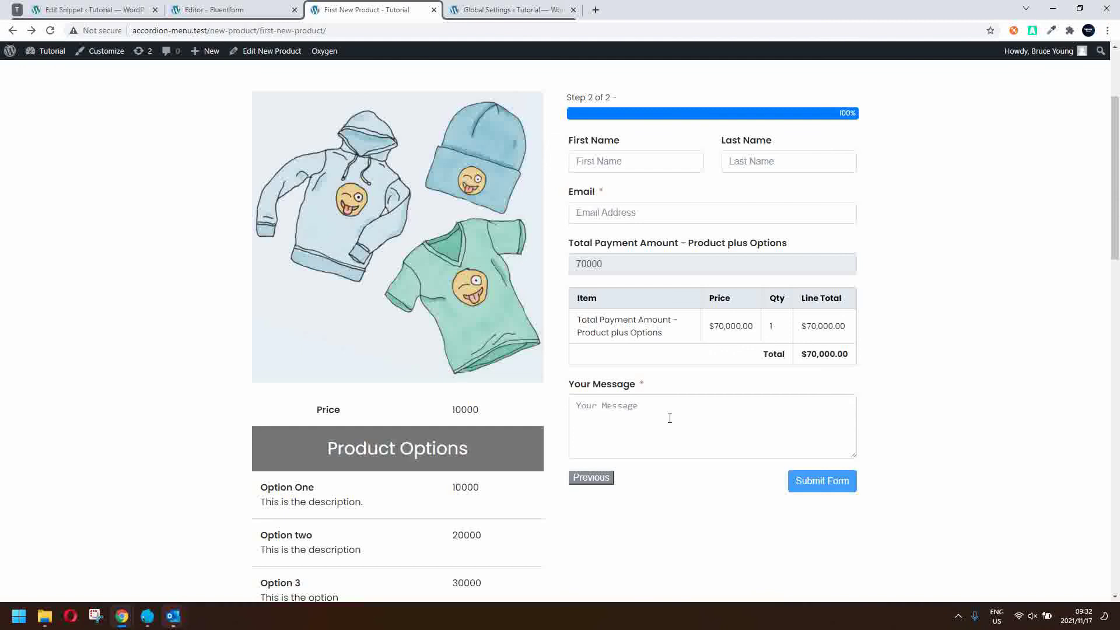
scroll(670, 418, up, 1)
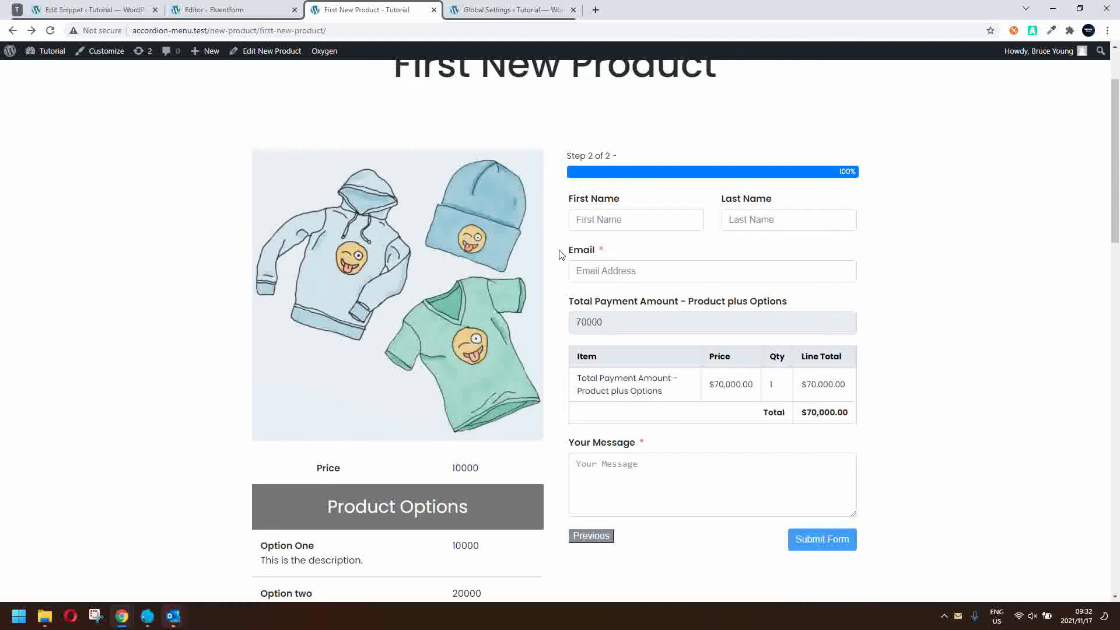
click(614, 221)
click(612, 254)
scroll(630, 350, up, 1)
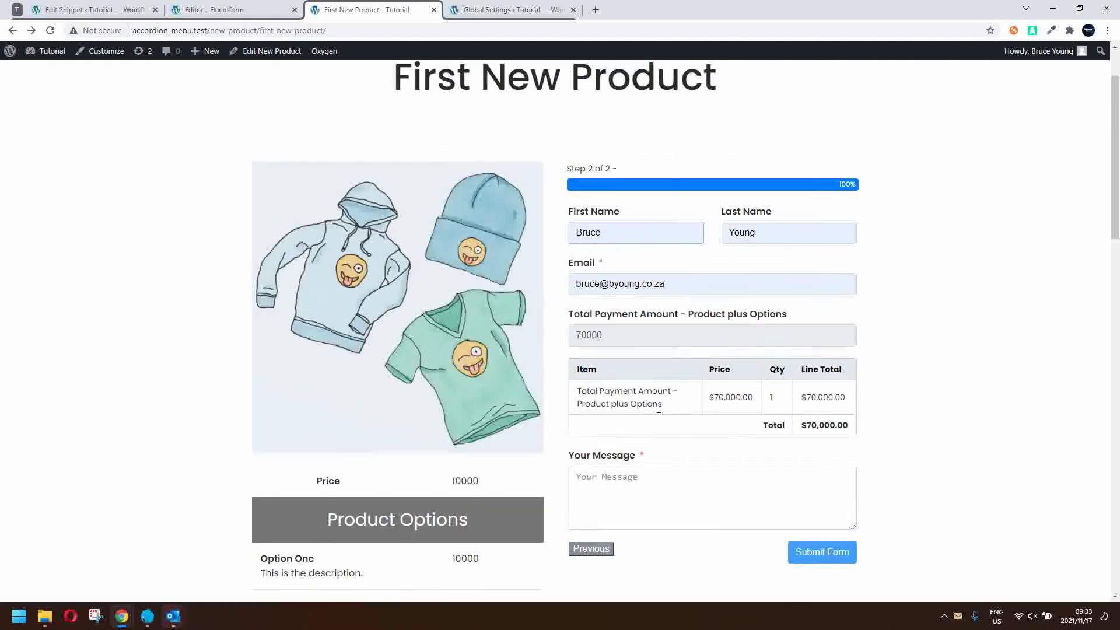
click(655, 508)
text(aaa)
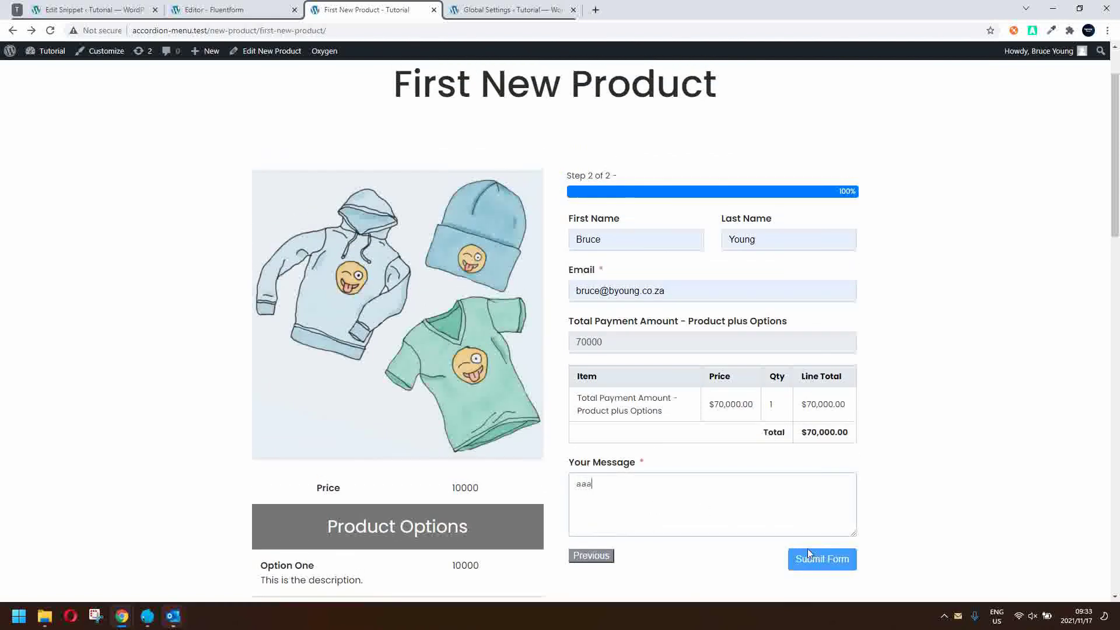
click(825, 559)
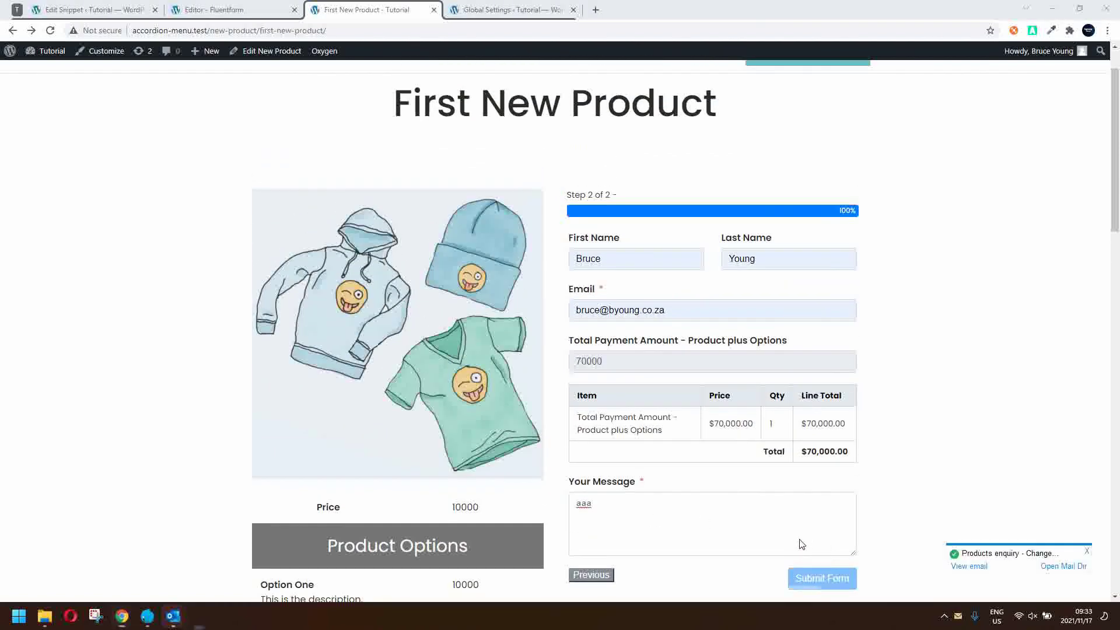
Open the new Products enquiry email in Outlook, examine its payment method and order details, and minimize it.
click(973, 566)
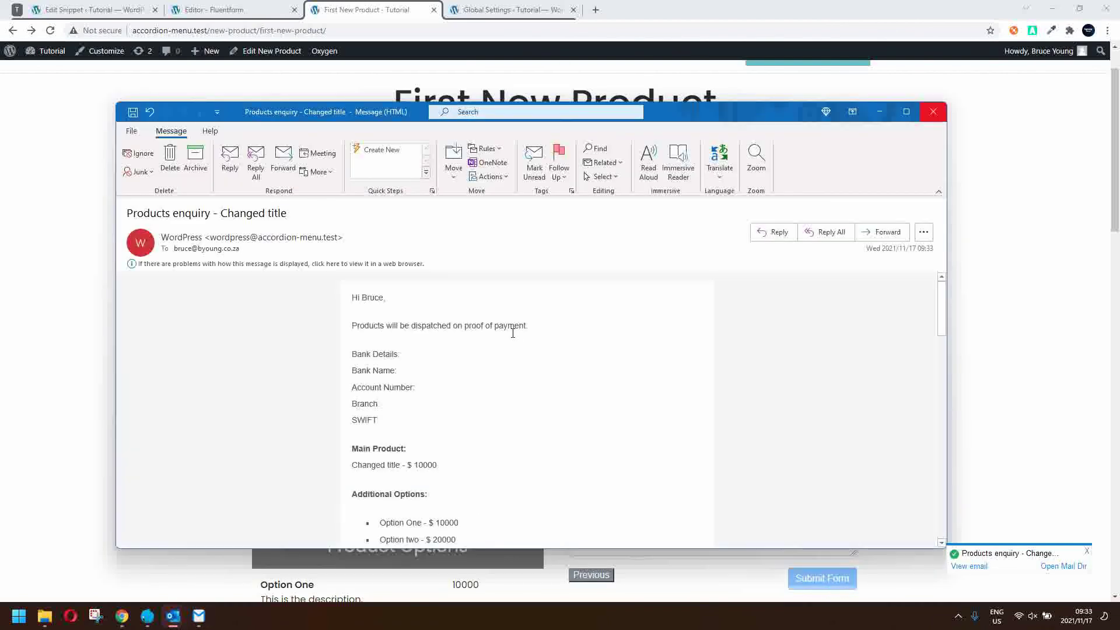
scroll(447, 336, down, 7)
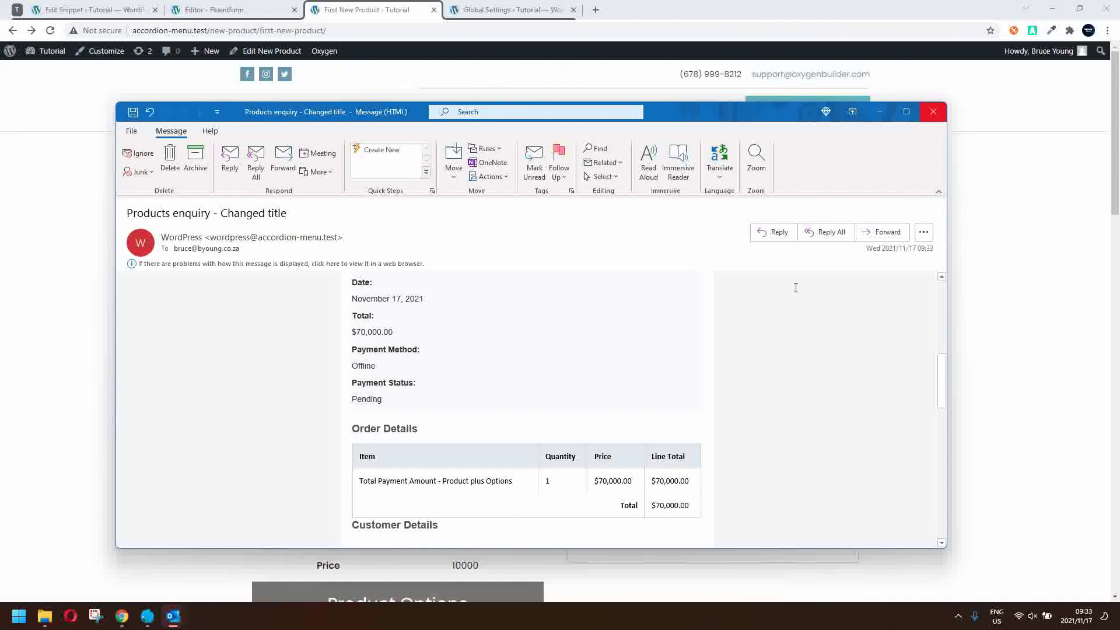
click(879, 112)
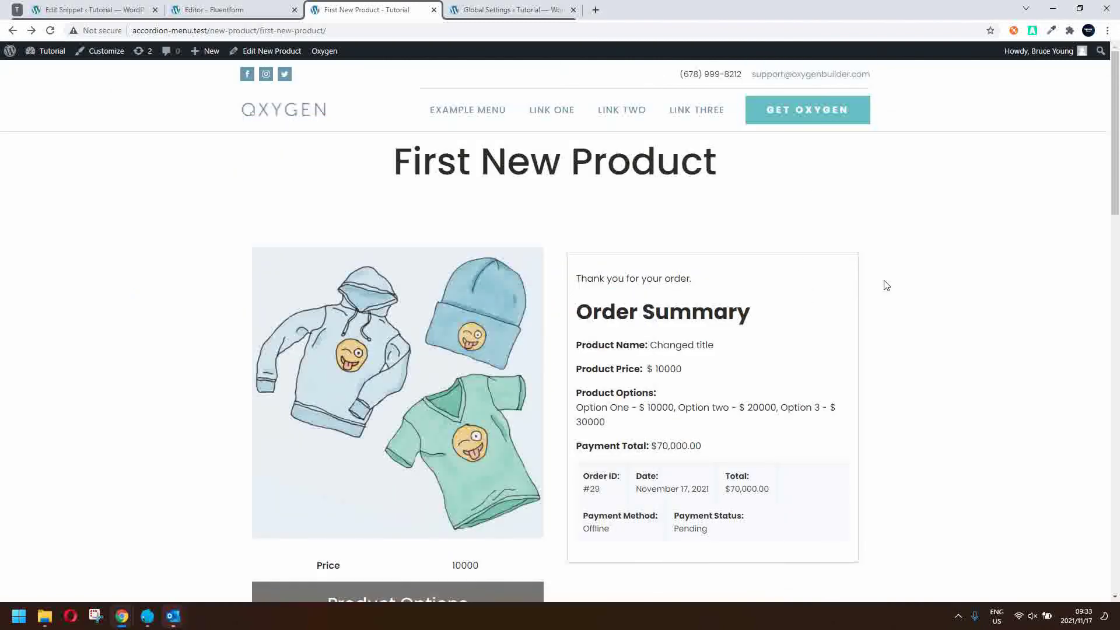
Review the order summary on the First New Product page, including its product options, payment method and payment status.
scroll(885, 284, down, 4)
scroll(887, 285, up, 2)
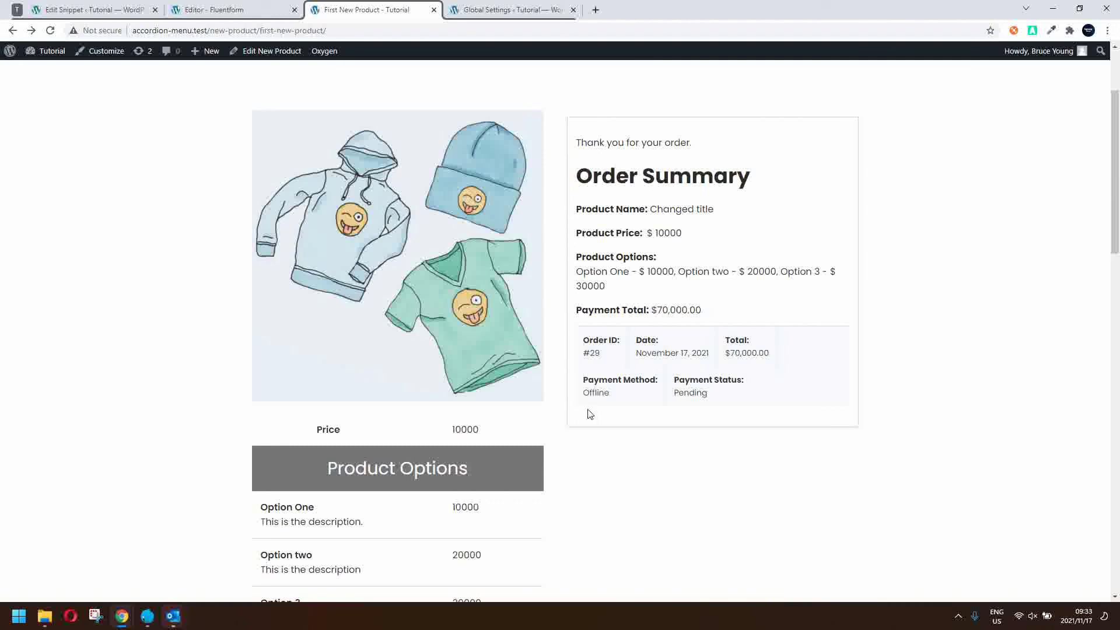
click(235, 13)
key(ctrl+Tab)
scroll(267, 136, up, 2)
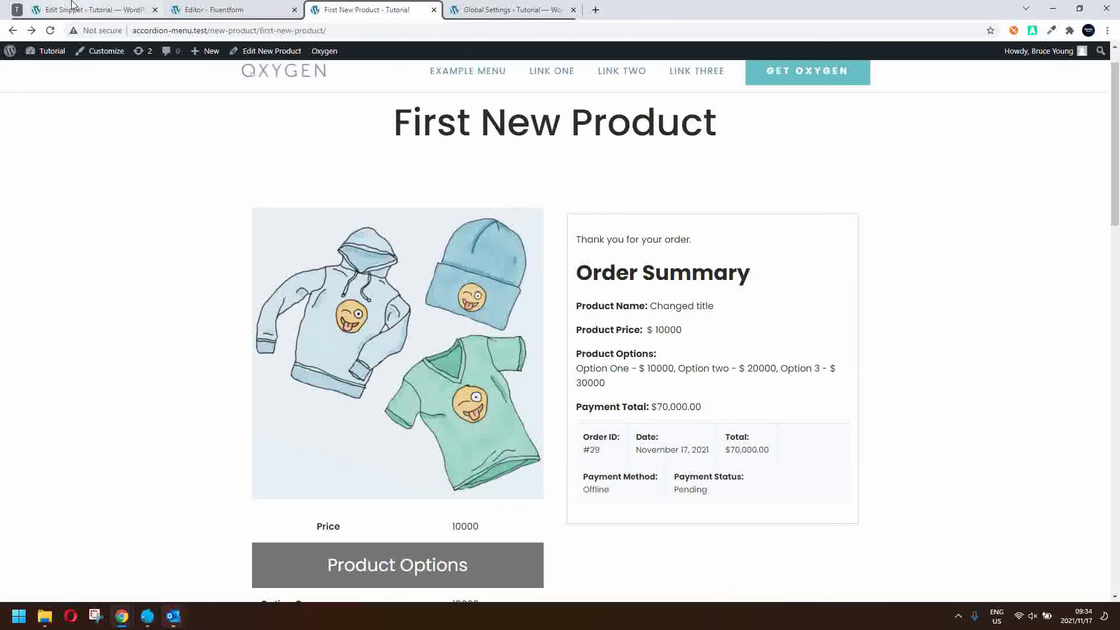
Reload the First New Product page to start a new order and look over the form's first step.
click(50, 31)
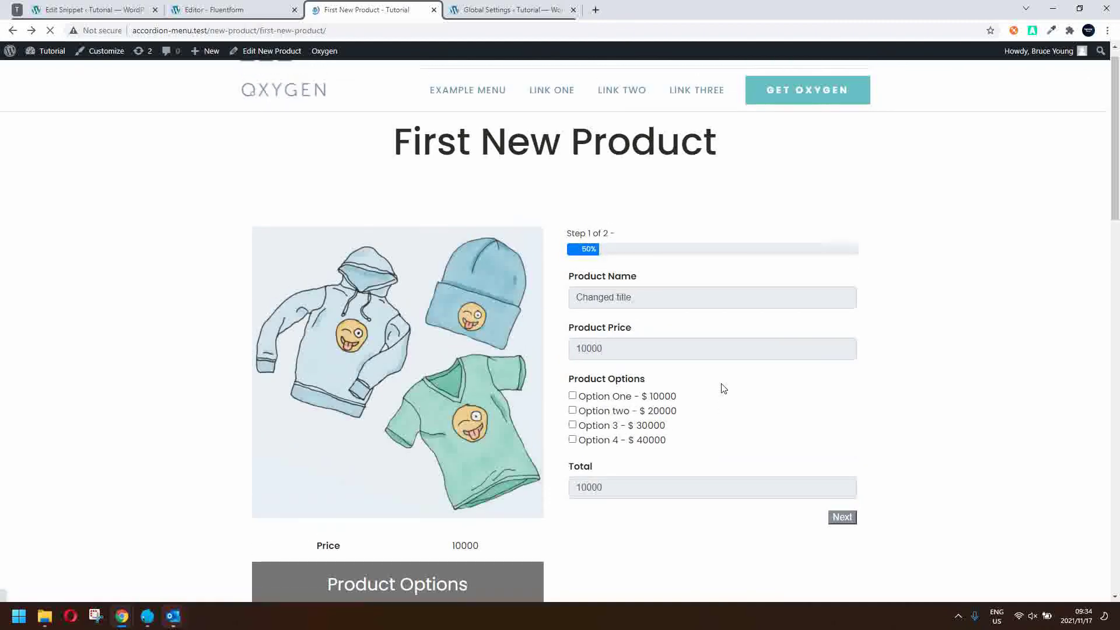
scroll(722, 387, down, 2)
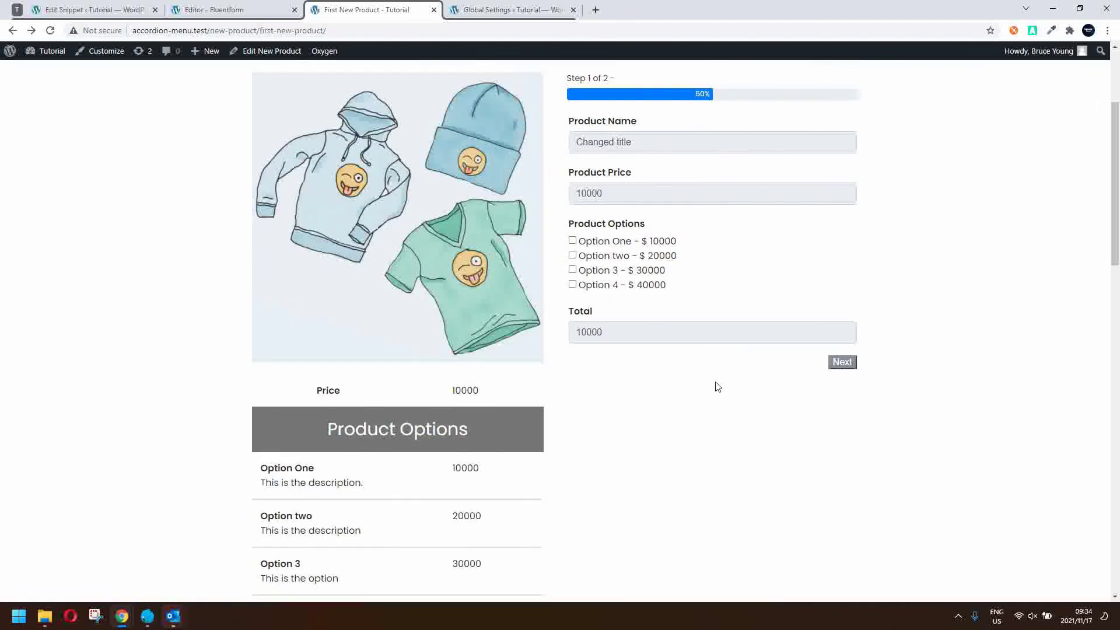
scroll(717, 387, up, 3)
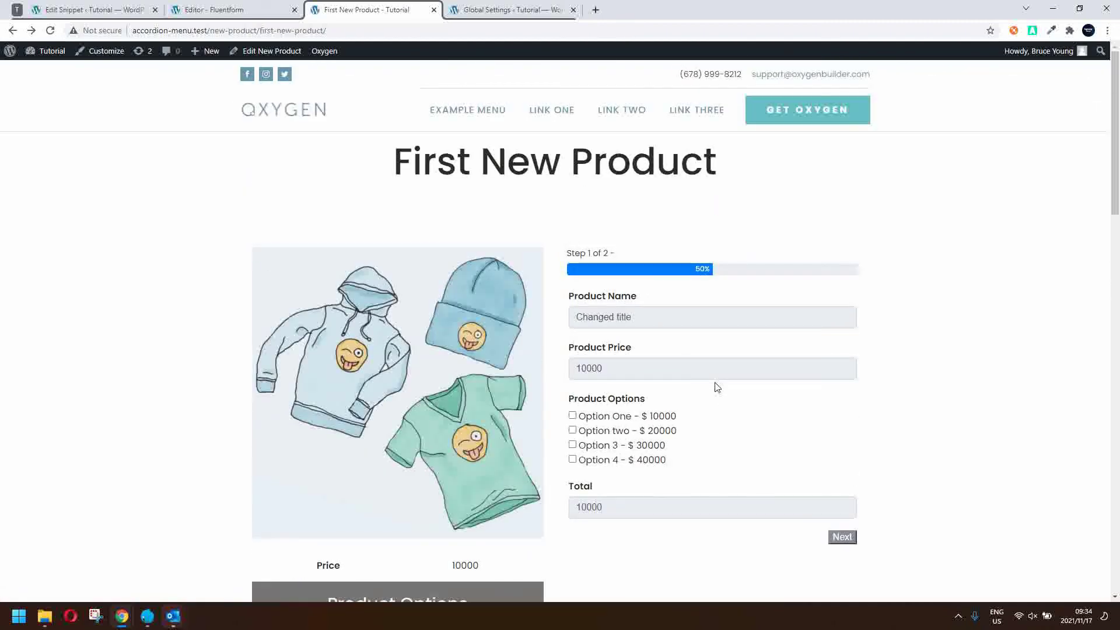